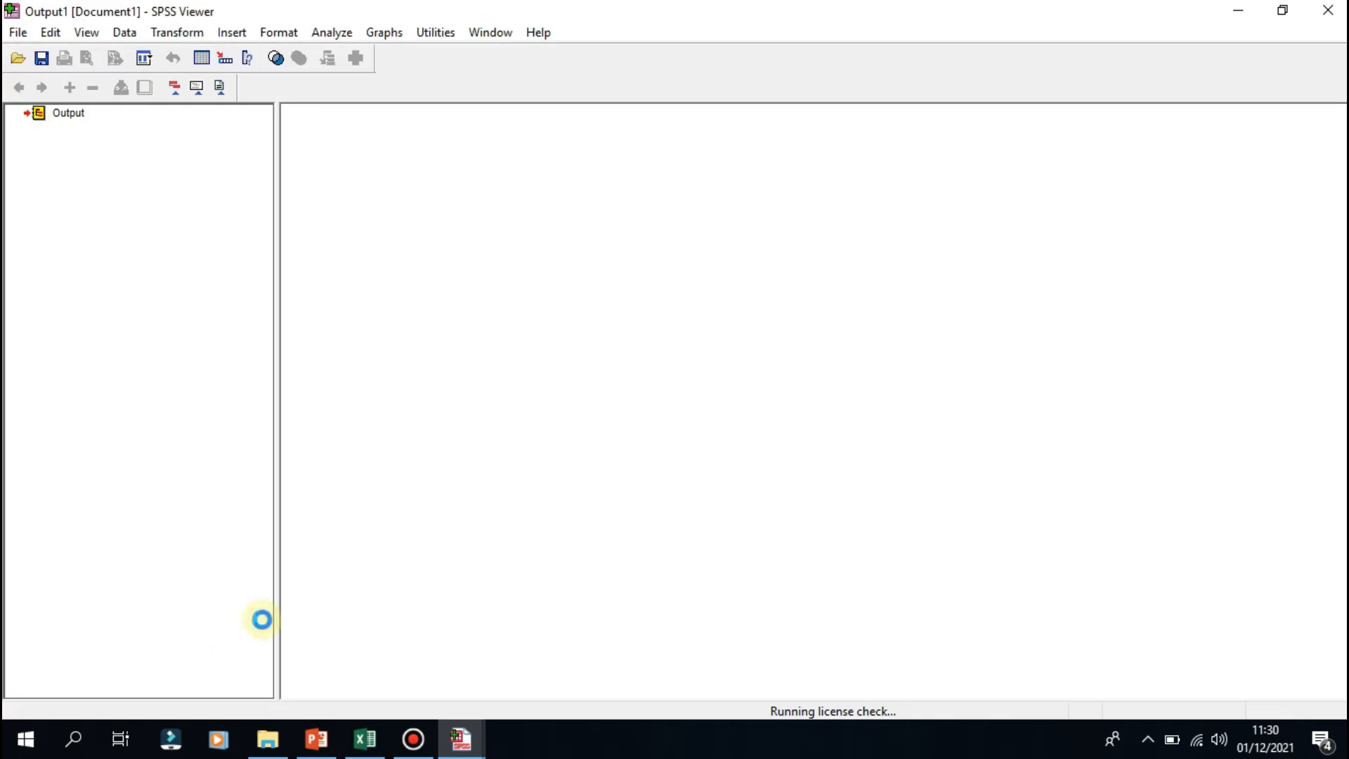
# Step: Close the output viewer without saving its contents and show the variable definitions of the empty dataset
pyautogui.click(1328, 10)
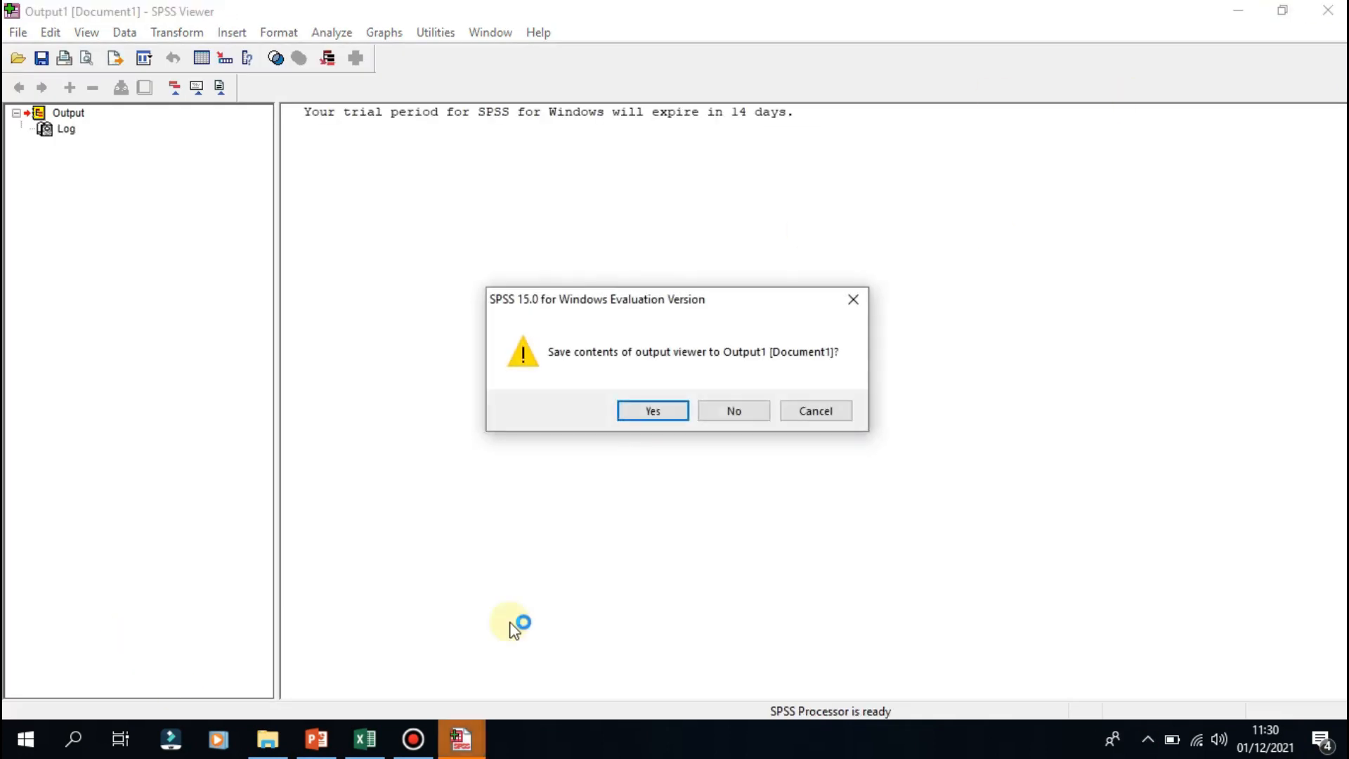
pyautogui.click(738, 410)
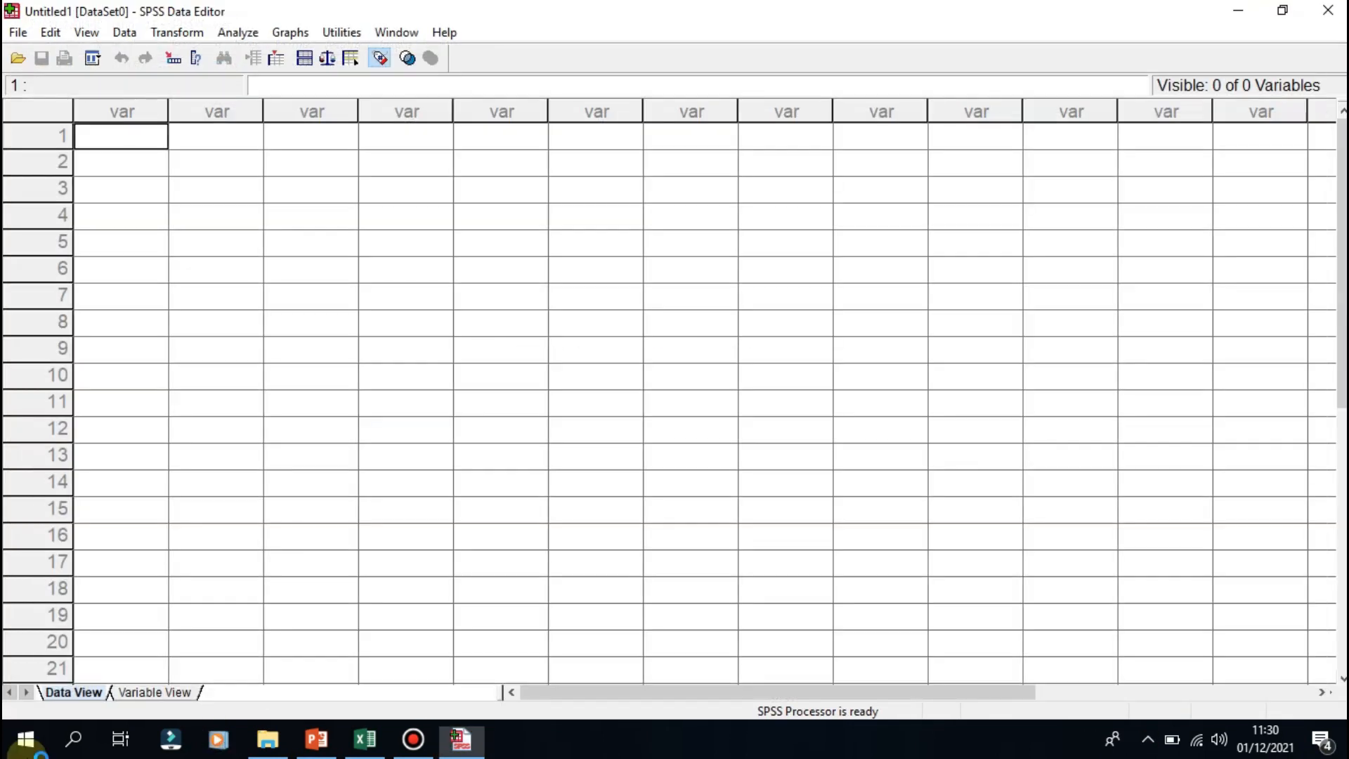
pyautogui.click(158, 692)
pyautogui.moveTo(248, 745)
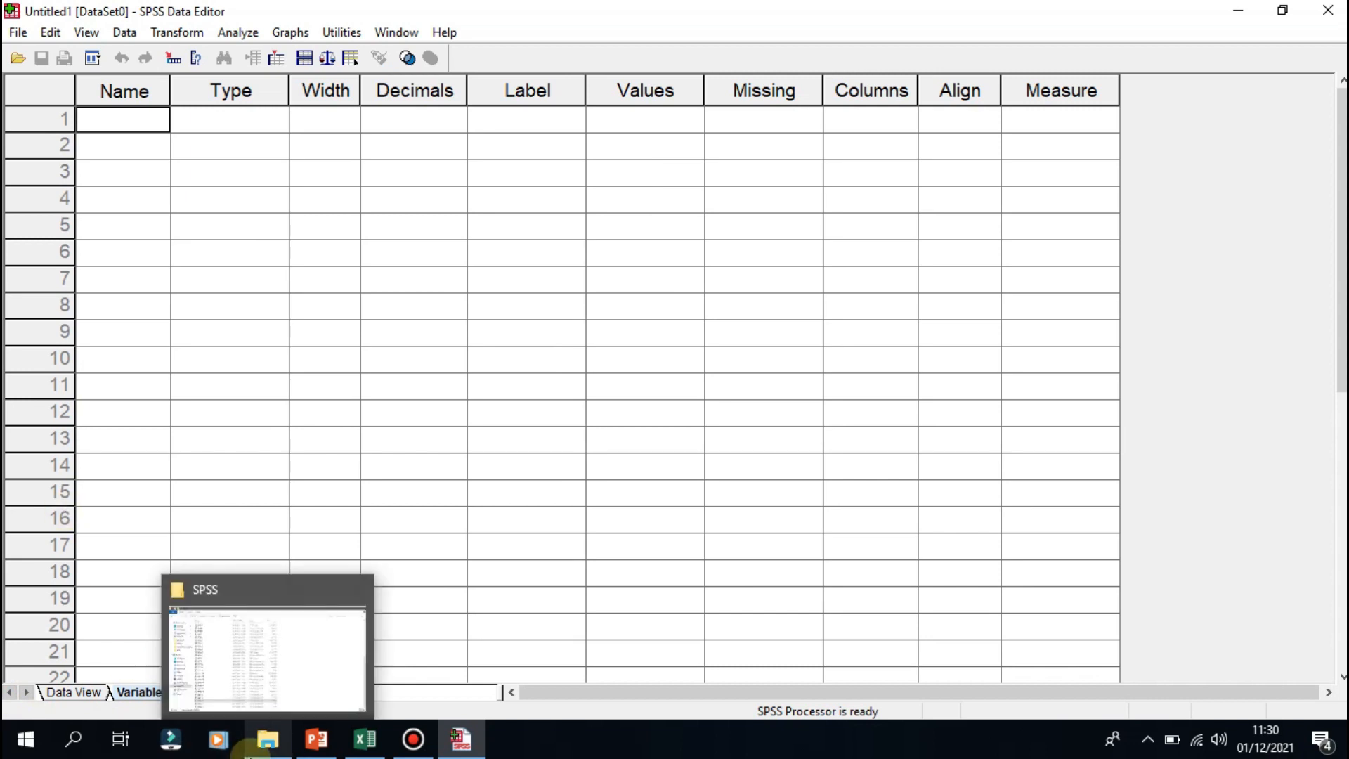
# Step: Define the first variable with the name kelas and 0 decimals
pyautogui.write('k')
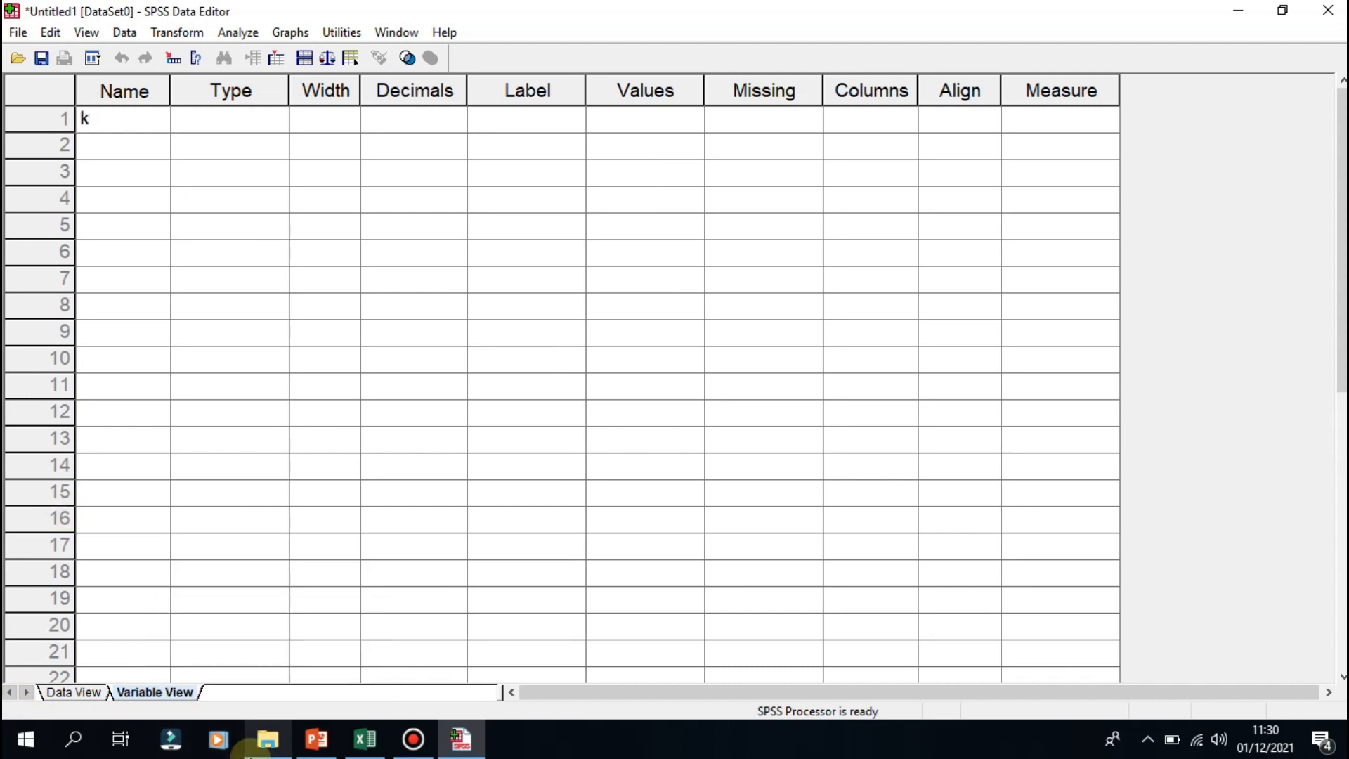
pyautogui.write('elas')
pyautogui.press('Tab')
pyautogui.press('Tab')
pyautogui.press('Tab')
pyautogui.write('0')
# Step: Assign value labels to the kelas variable: 1 = pagi, 2 = siang and 3 = sore
pyautogui.press('Tab')
pyautogui.press('Tab')
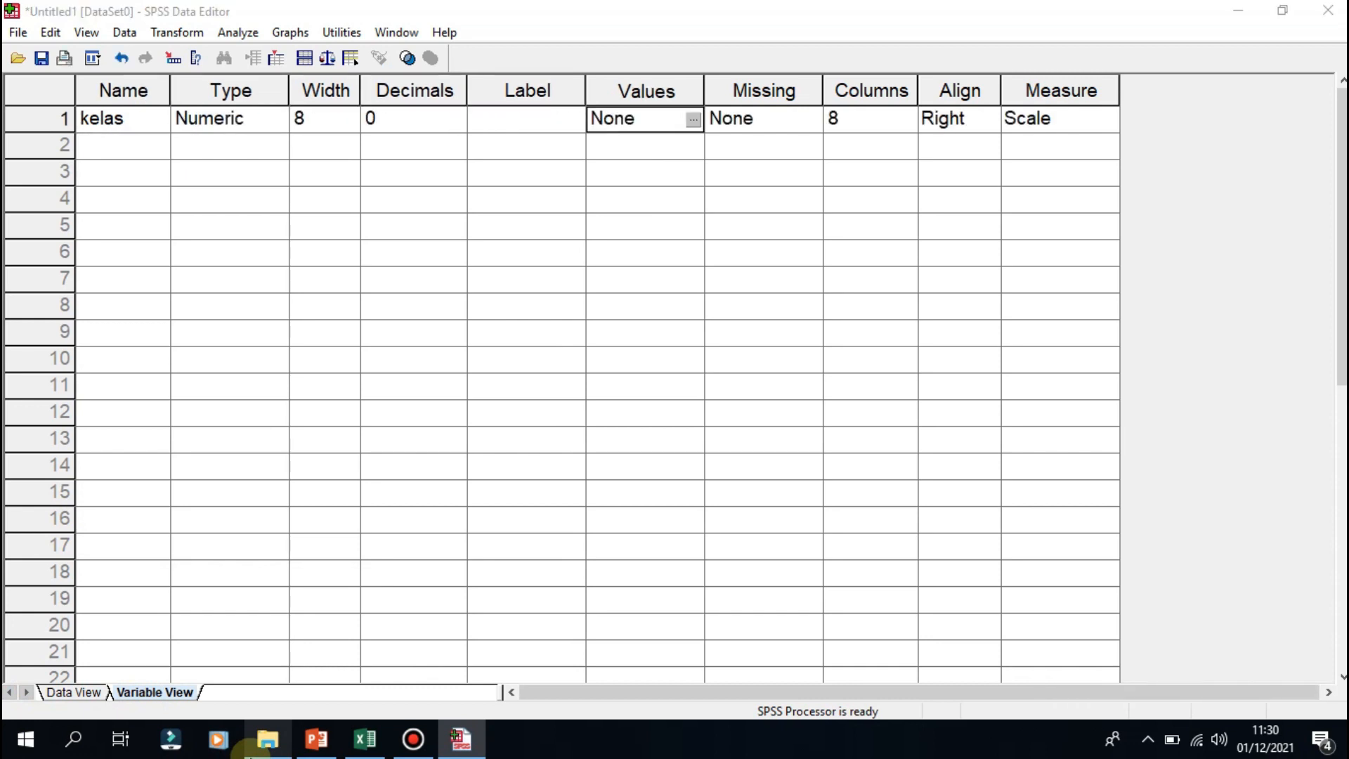
pyautogui.write('1')
pyautogui.press('Tab')
pyautogui.write('pa')
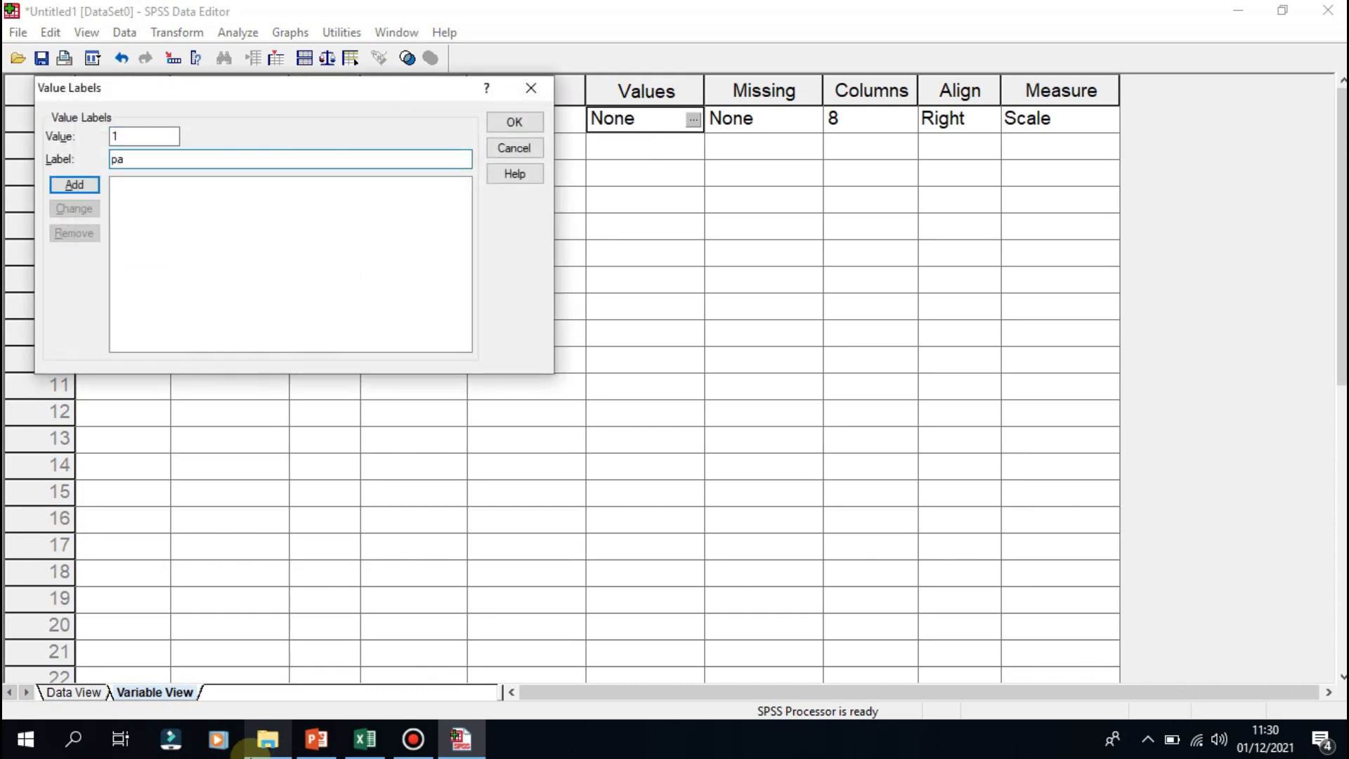
pyautogui.write('gi')
pyautogui.press('Return')
pyautogui.write('2sia')
pyautogui.write('ng')
pyautogui.press('Return')
pyautogui.write('3')
pyautogui.press('Tab')
pyautogui.write('sore')
pyautogui.press('Return')
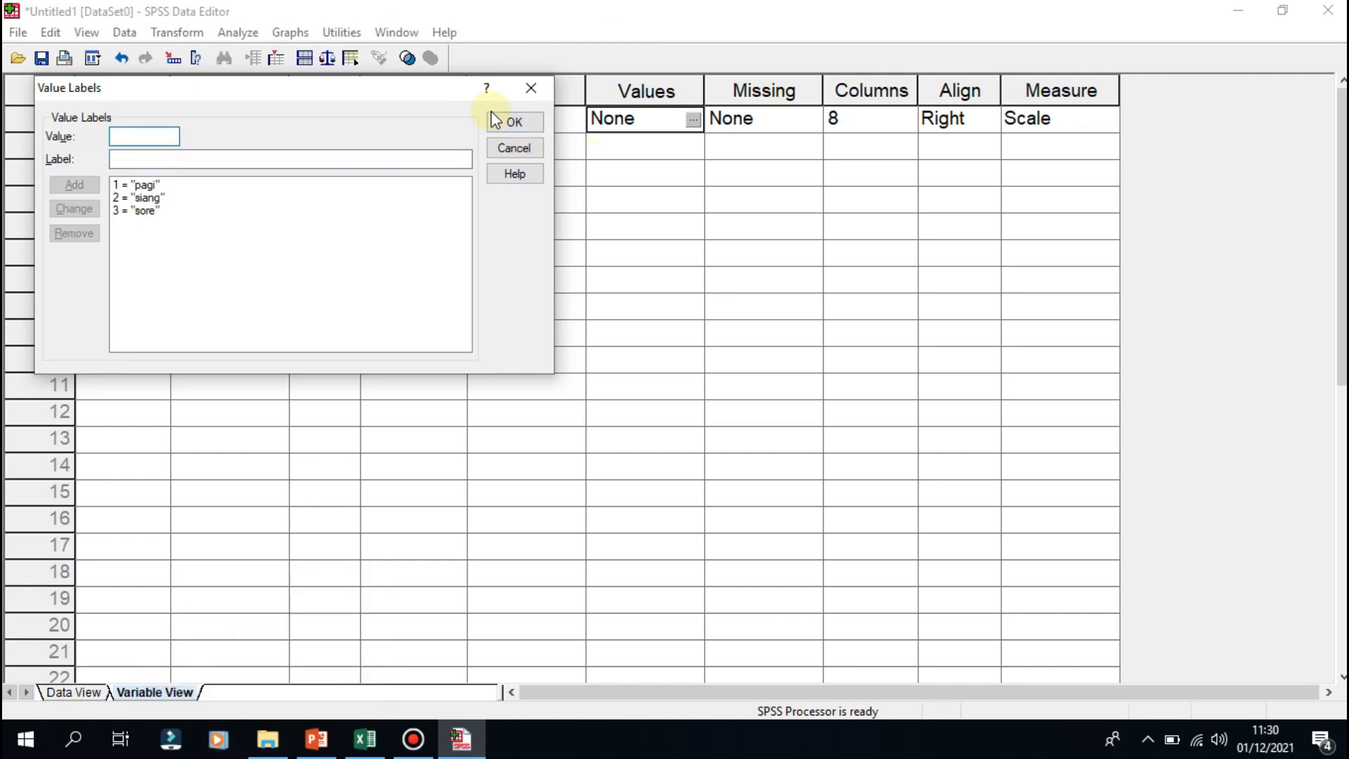
pyautogui.click(528, 121)
# Step: Define a second variable named nilai with 0 decimals
pyautogui.click(101, 144)
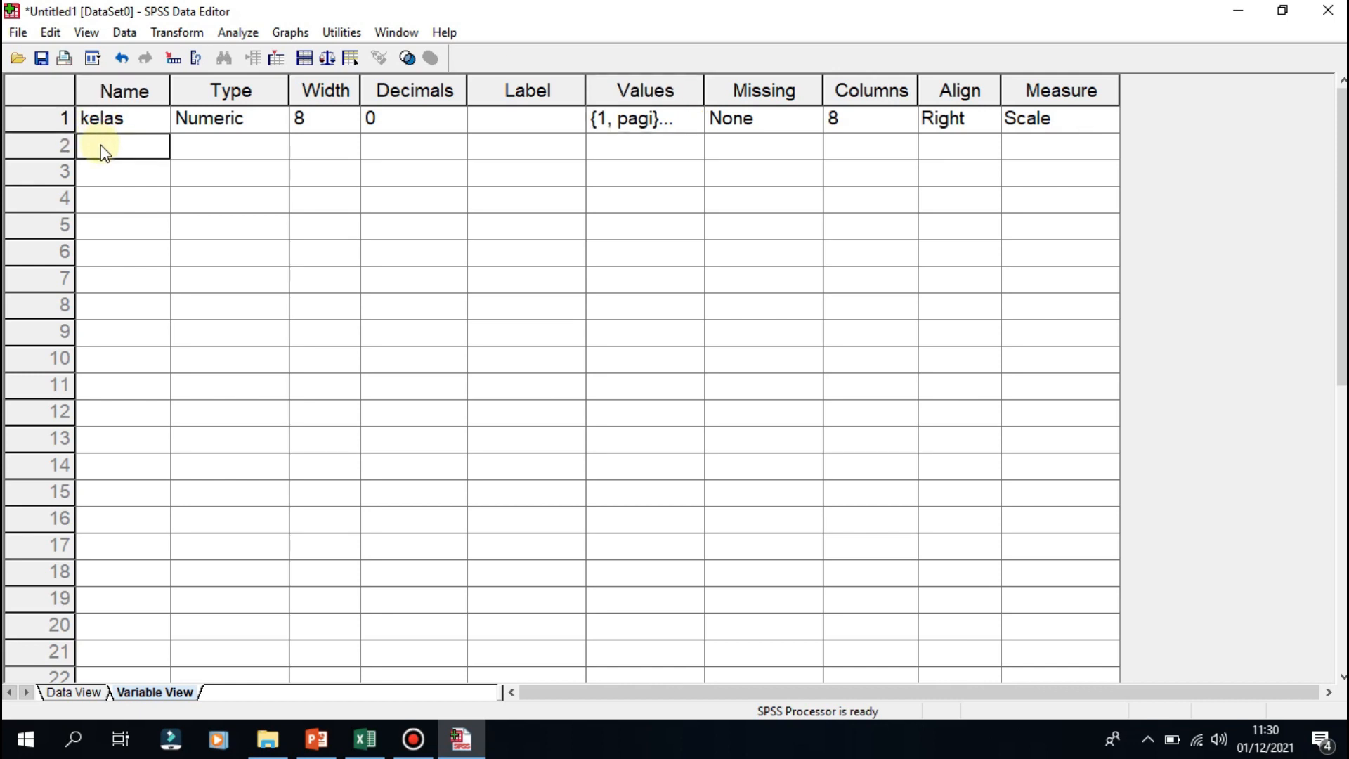
pyautogui.write('nilai')
pyautogui.press('Tab')
pyautogui.press('Tab')
pyautogui.press('Tab')
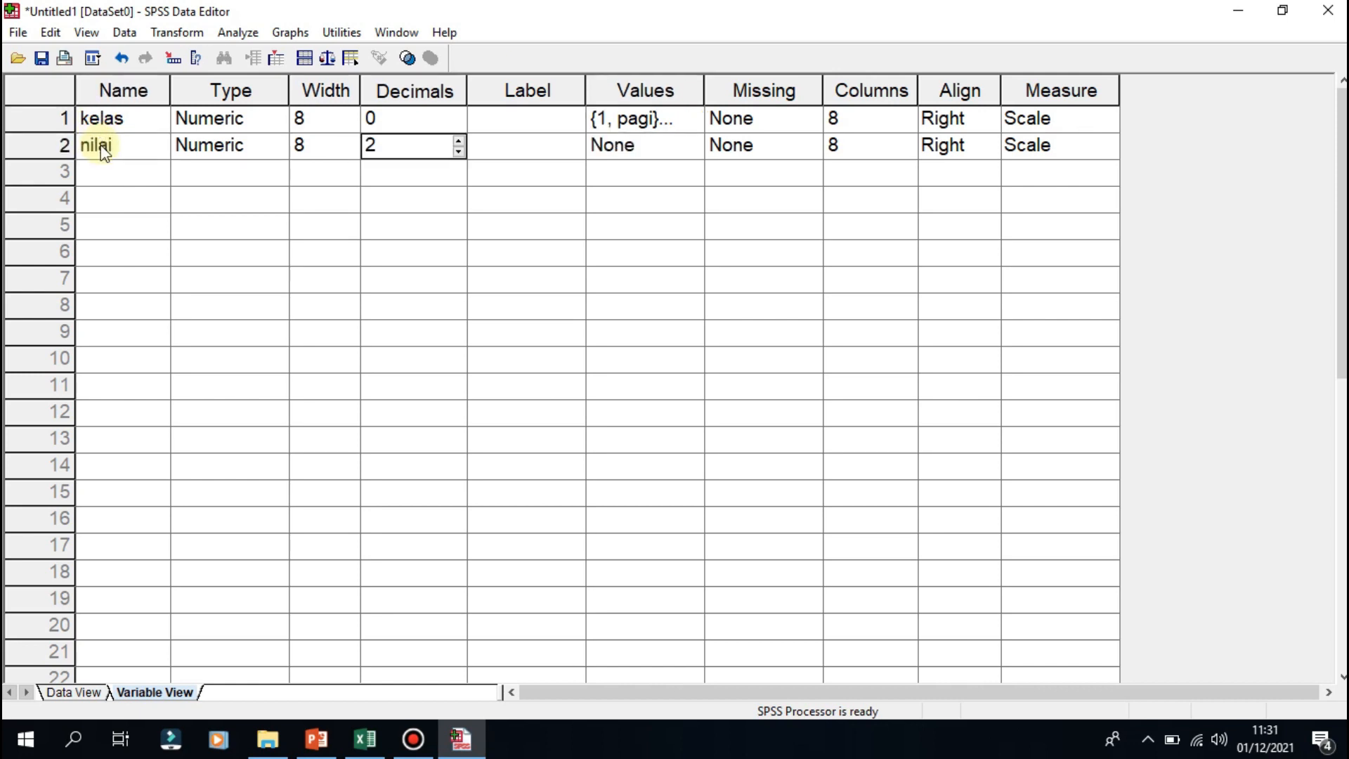
pyautogui.write('0')
# Step: Fill the kelas column in the data grid with 1 for rows 1–3, 2 for rows 4–6 and 3 for rows 7–9
pyautogui.hotkey('ctrl', 't')
pyautogui.write('1')
pyautogui.press('Return')
pyautogui.write('1')
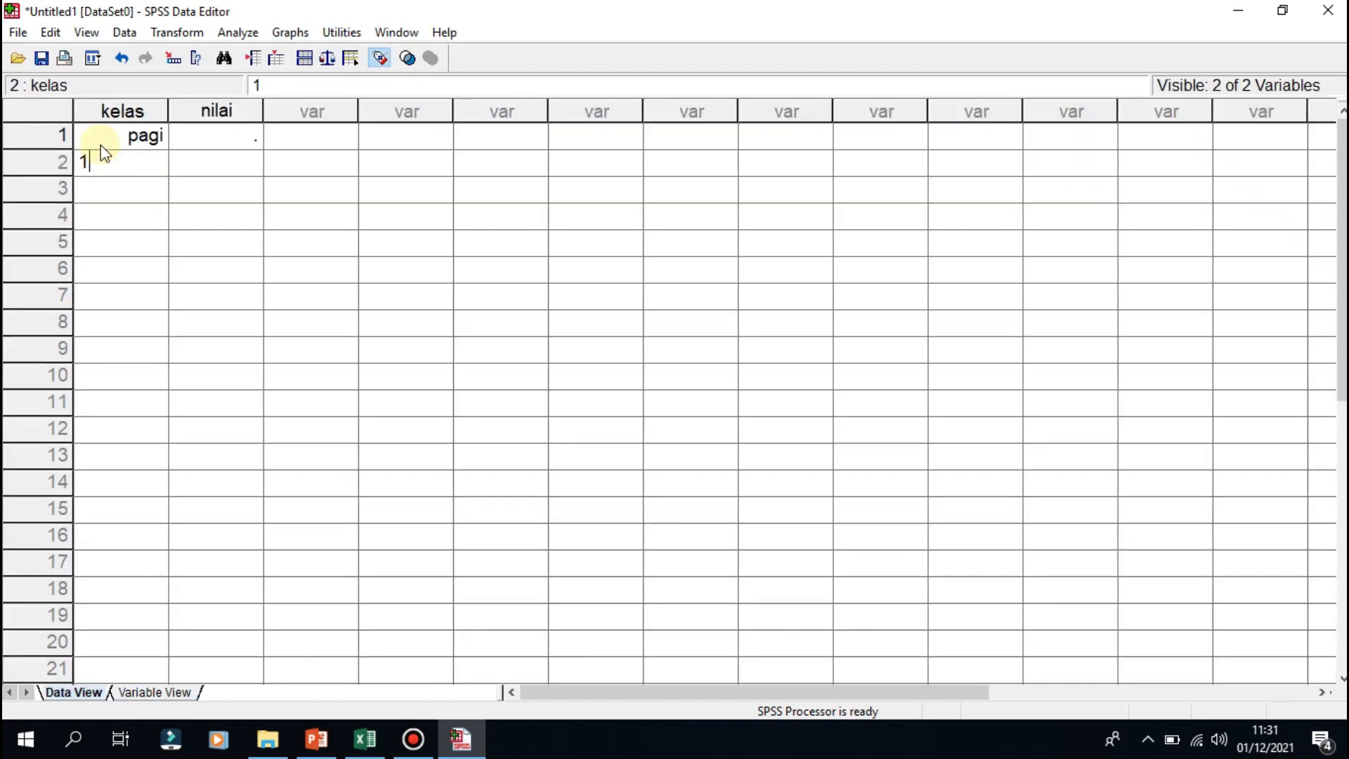
pyautogui.press('Return')
pyautogui.write('1')
pyautogui.press('Return')
pyautogui.write('2')
pyautogui.press('Return')
pyautogui.write('2')
pyautogui.press('Return')
pyautogui.write('2')
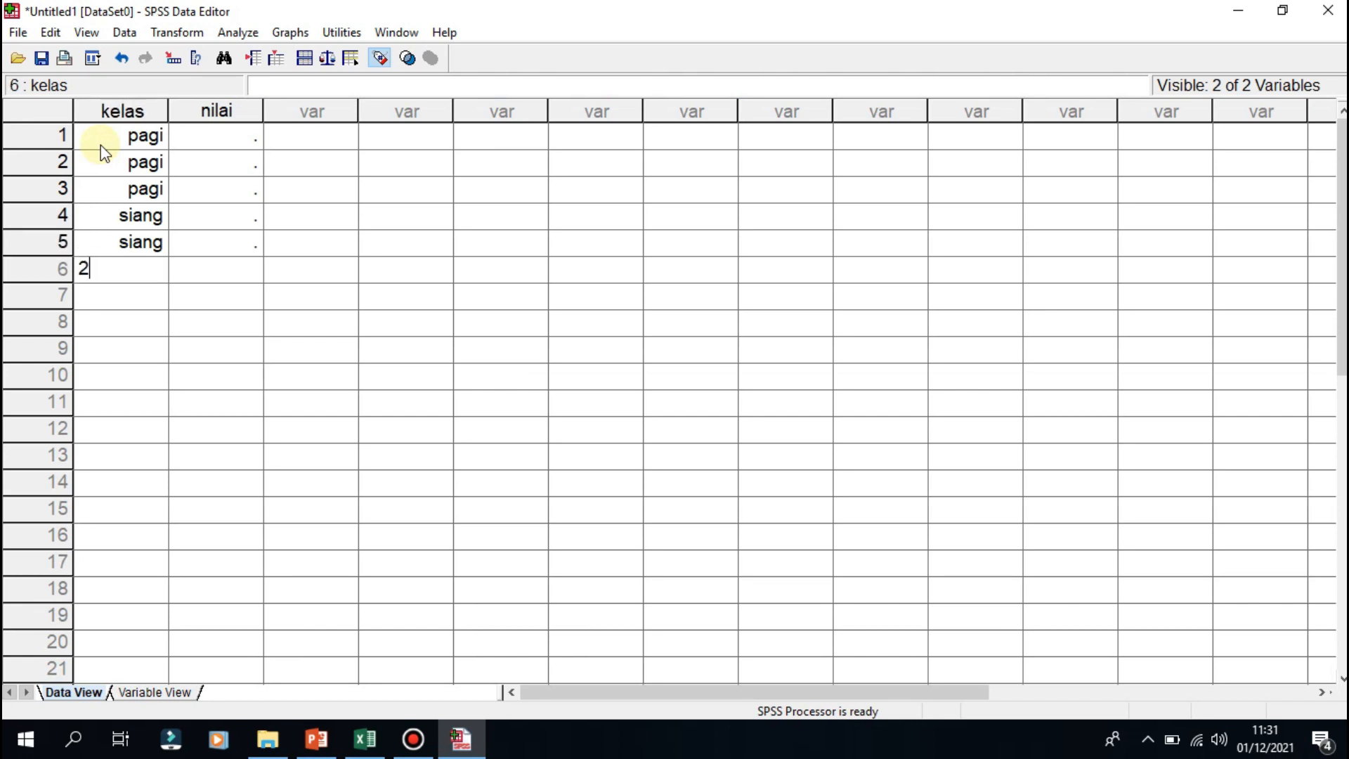
pyautogui.press('Return')
pyautogui.write('3')
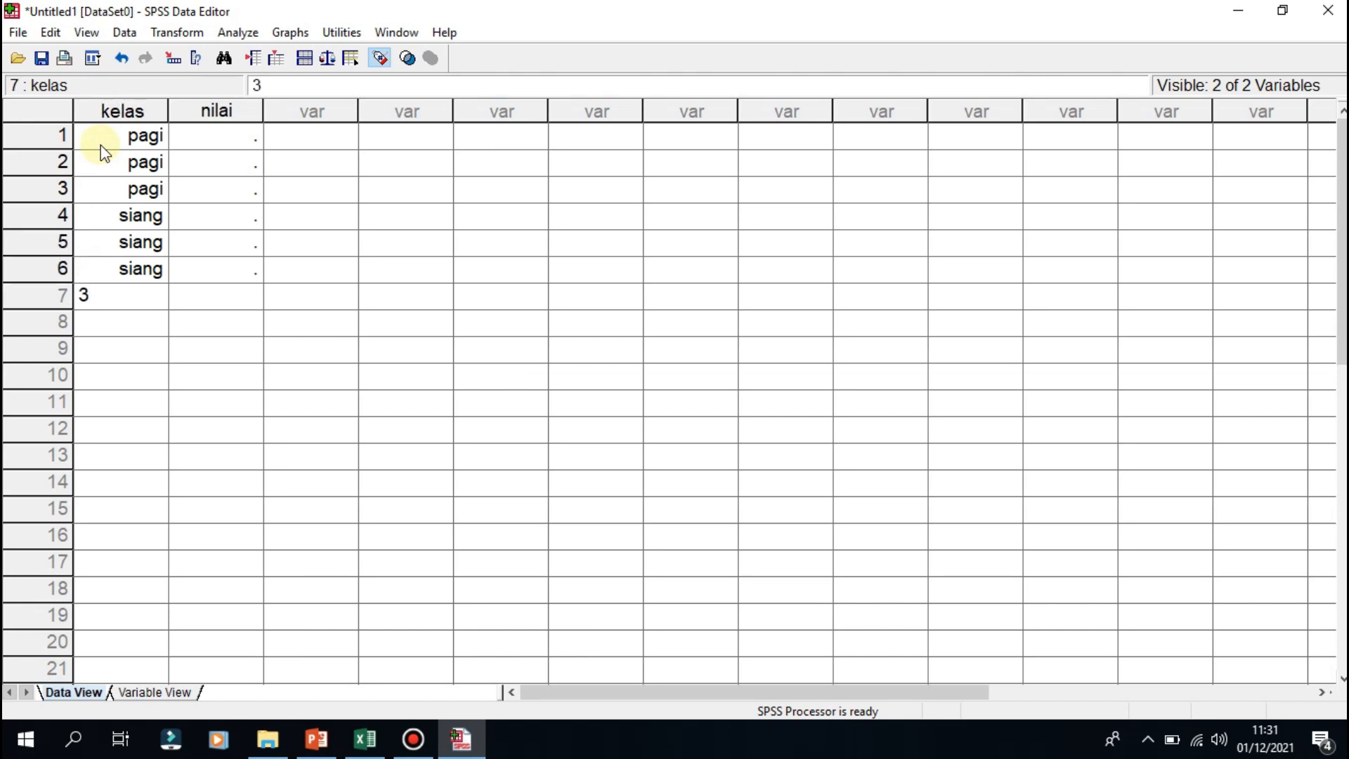
pyautogui.press('Return')
pyautogui.write('3')
pyautogui.press('Return')
pyautogui.write('3')
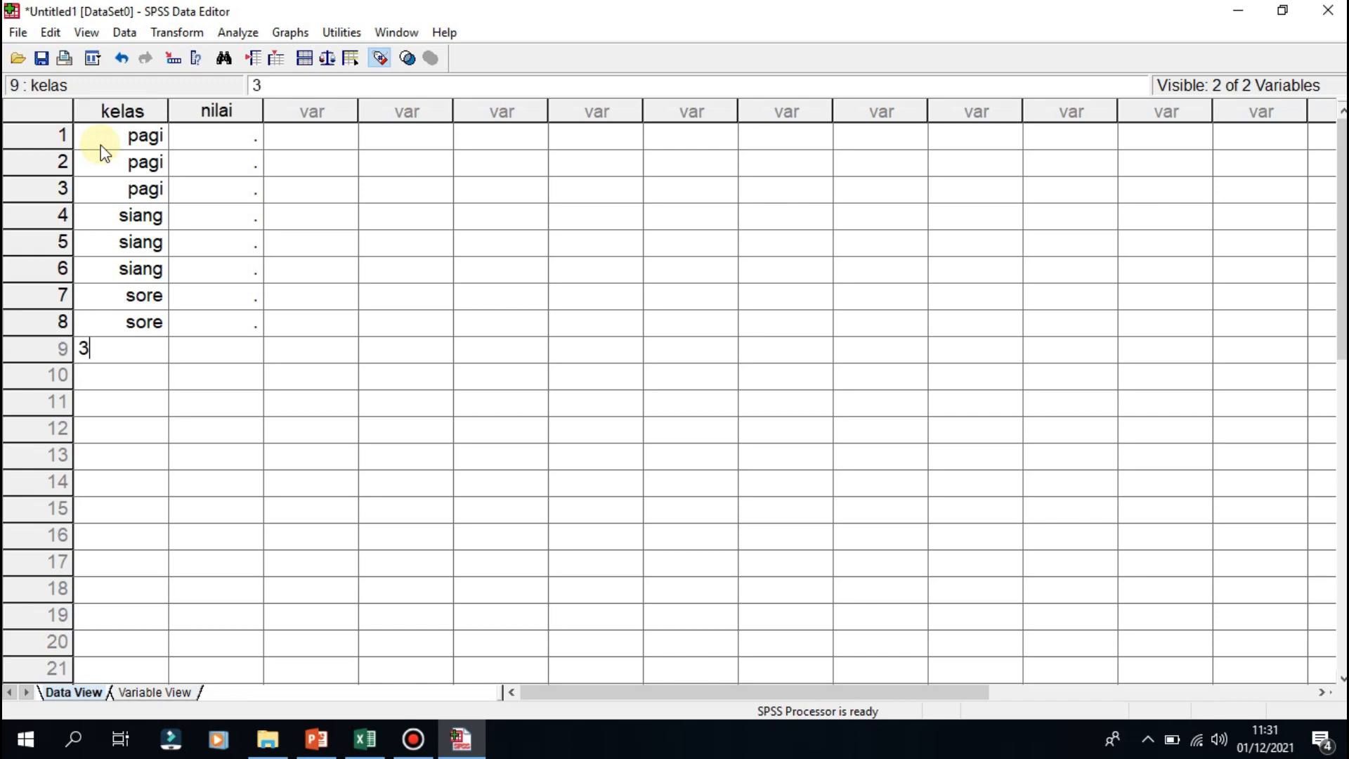
pyautogui.press('Return')
# Step: Enter the nilai scores 80, 90 and 70 in rows 1–3, consulting the example table in the PowerPoint presentation
pyautogui.press('Up')
pyautogui.press('Up')
pyautogui.press('Up')
pyautogui.press('Up')
pyautogui.press('Up')
pyautogui.press('Up')
pyautogui.press('Up')
pyautogui.press('Up')
pyautogui.press('Up')
pyautogui.press('Right')
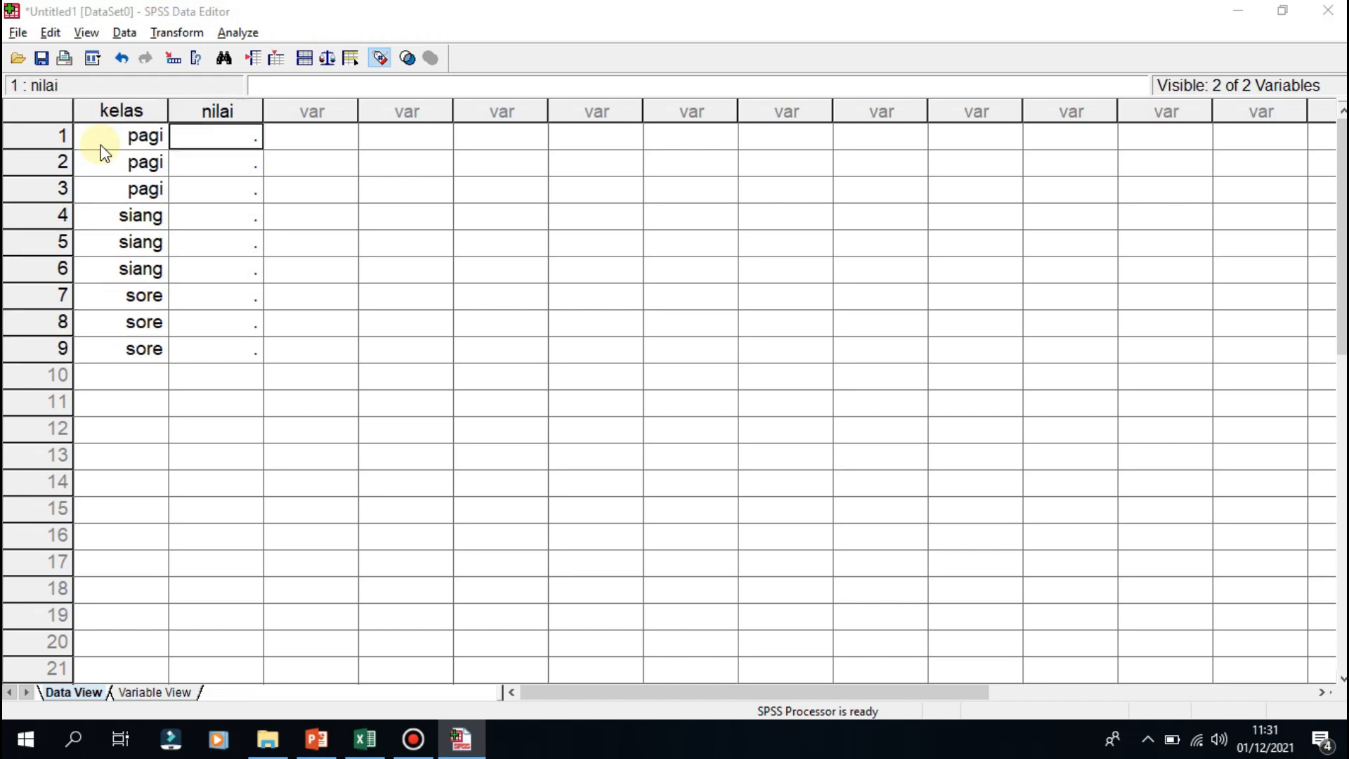
pyautogui.hotkey('alt', 'Tab')
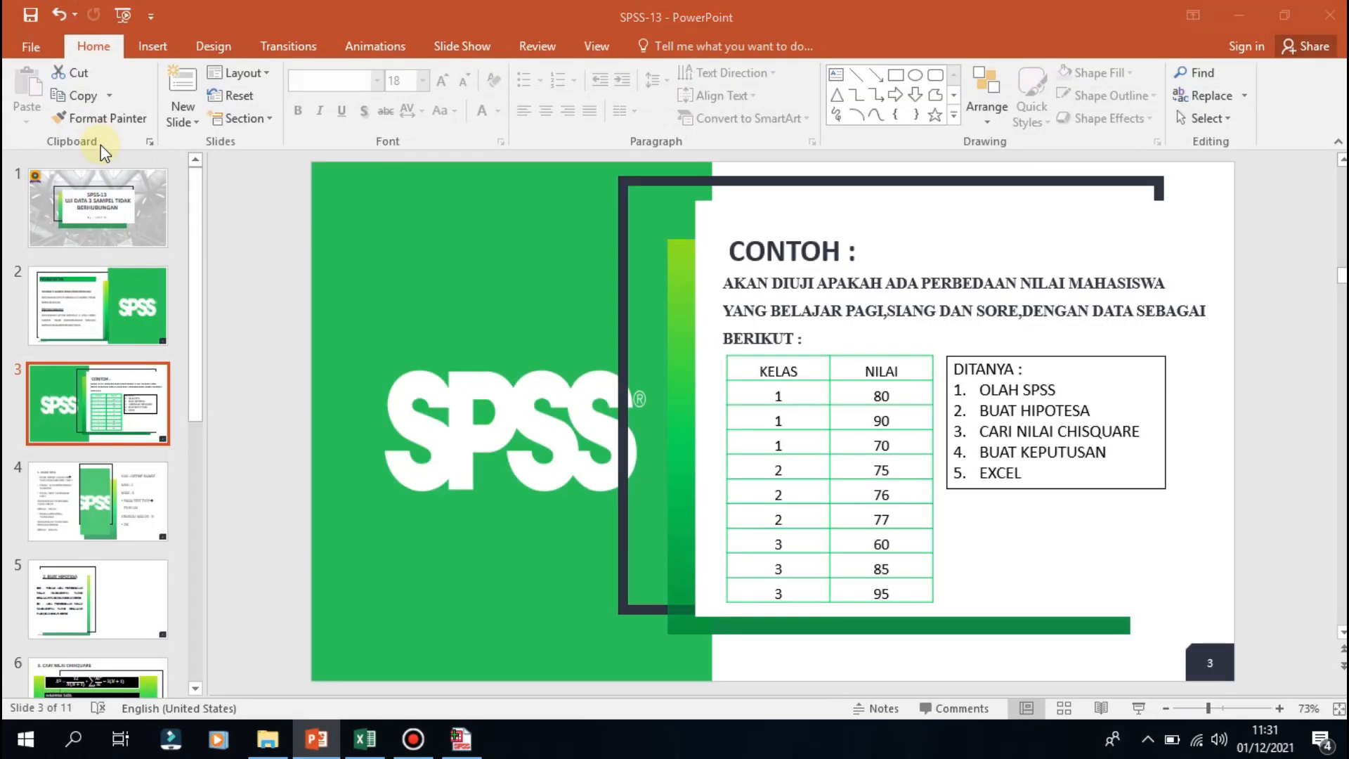
pyautogui.hotkey('alt', 'Tab')
pyautogui.write('80')
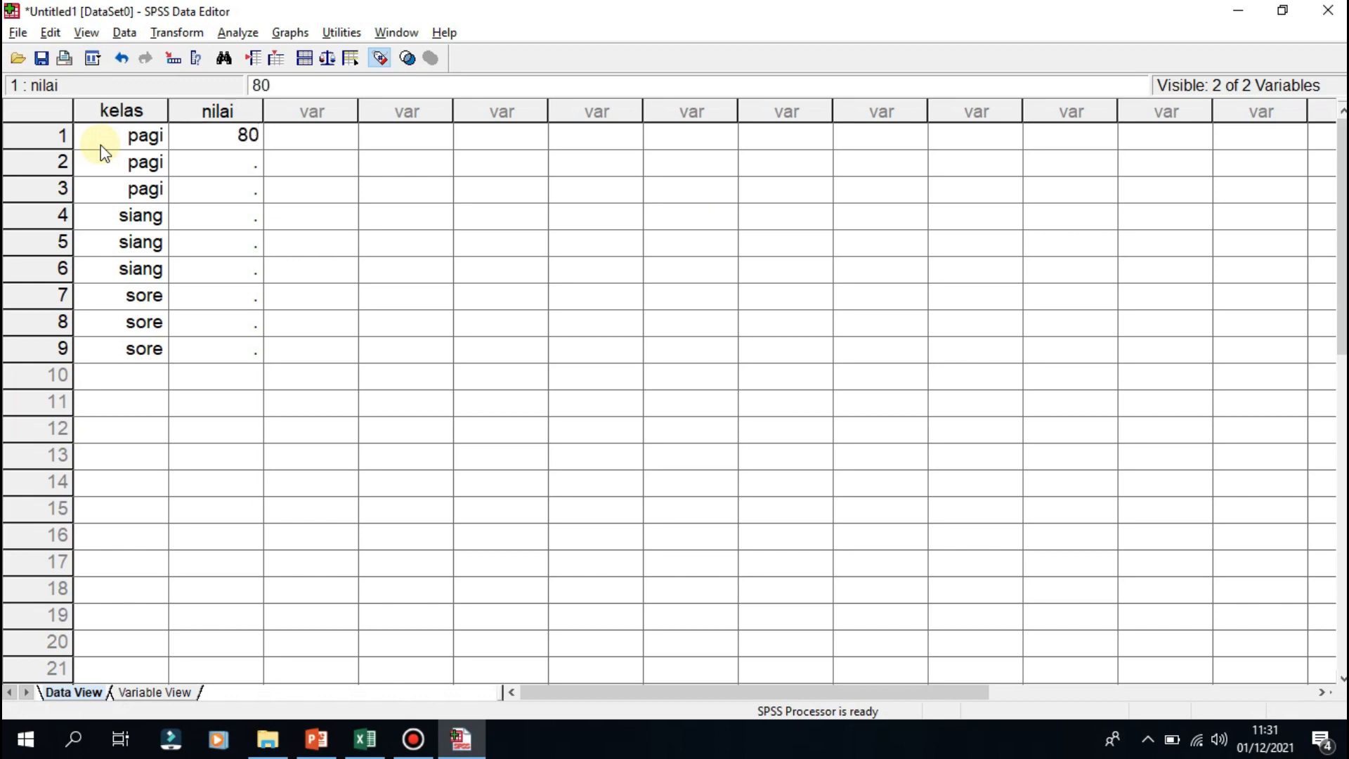
pyautogui.press('Return')
pyautogui.write('90')
pyautogui.press('Return')
pyautogui.write('70')
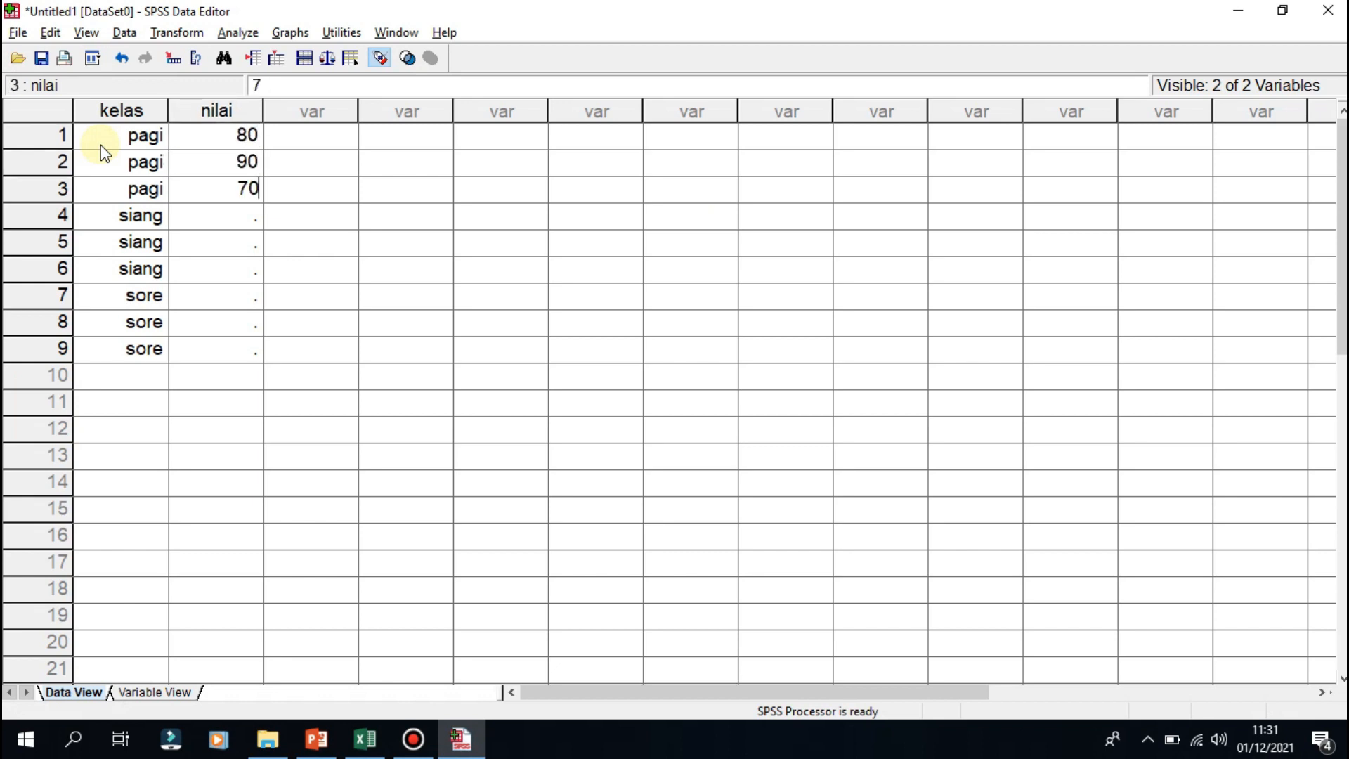
pyautogui.press('Return')
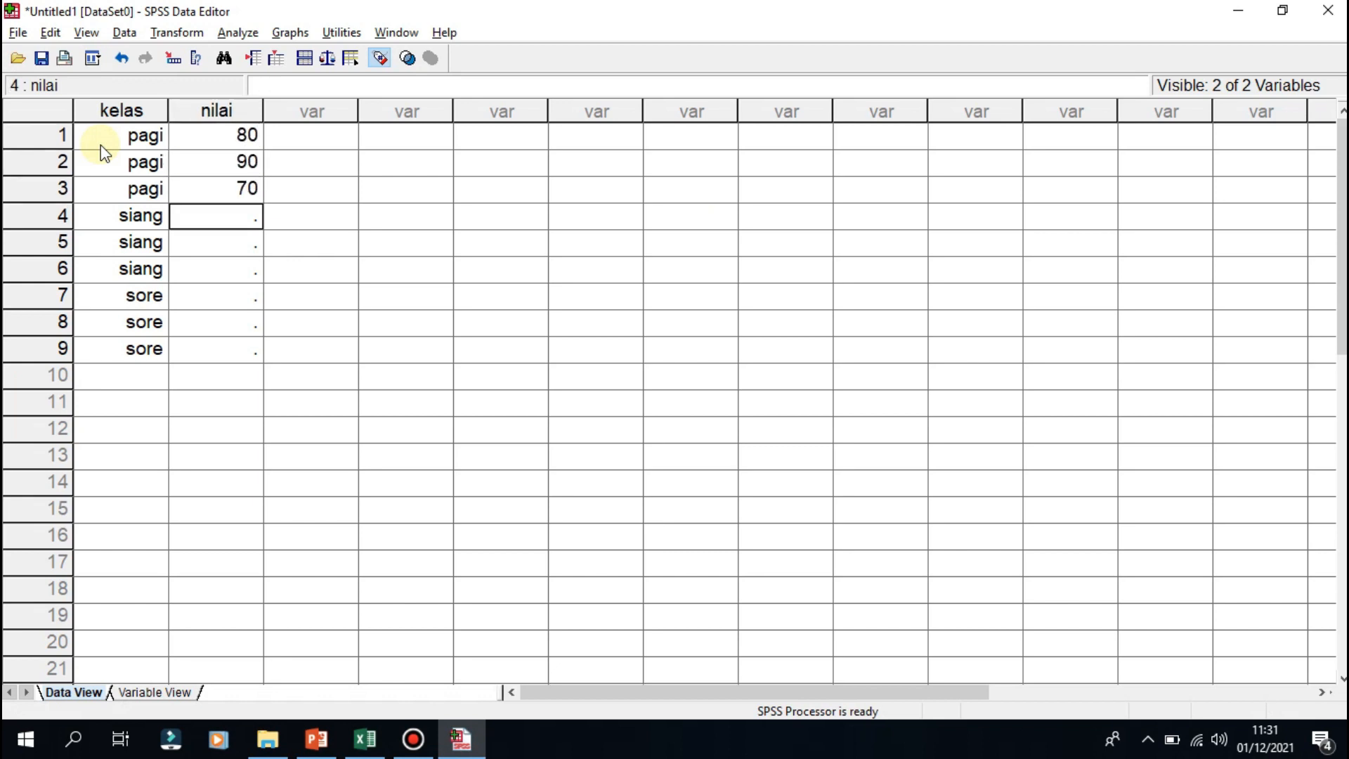
# Step: Check the example table in PowerPoint and enter the nilai scores 75, 76 and 77 for the three siang rows
pyautogui.hotkey('alt', 'Tab')
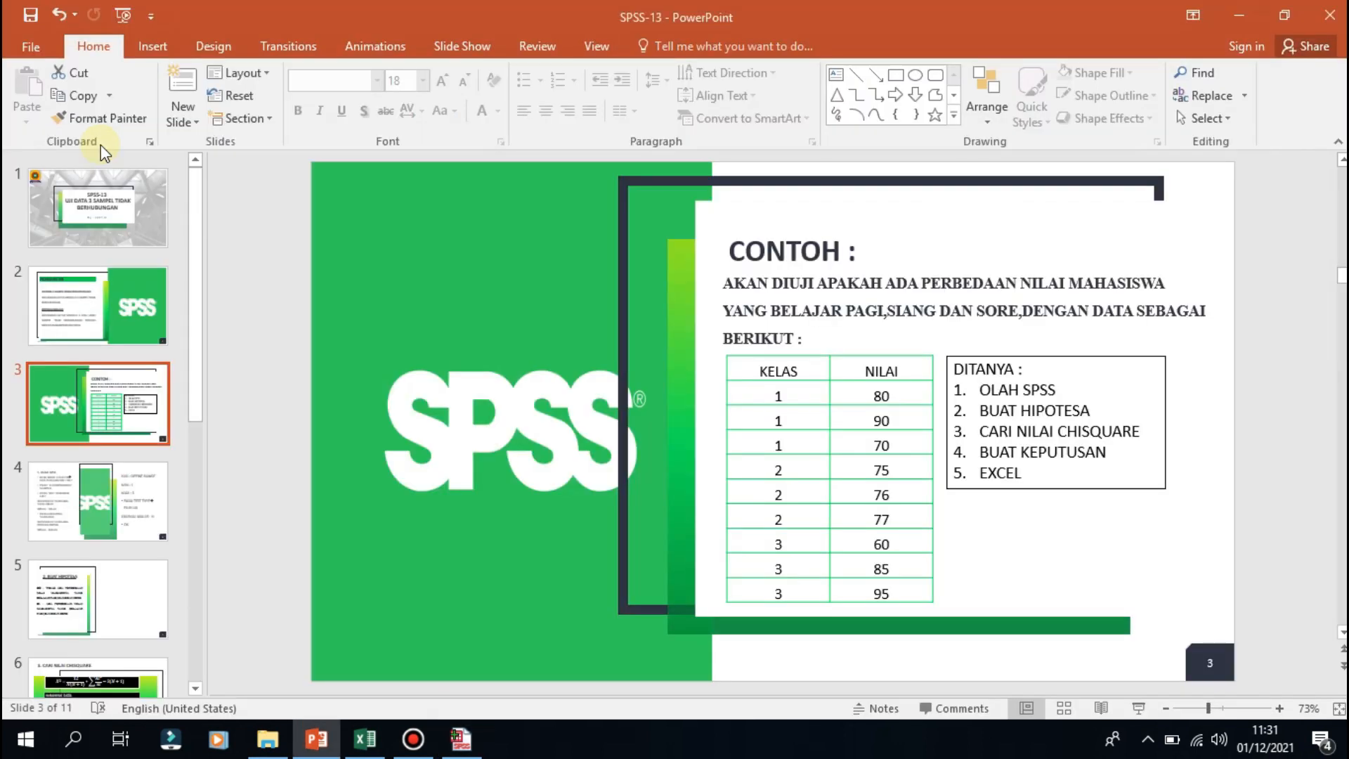
pyautogui.hotkey('alt', 'Tab')
pyautogui.write('75')
pyautogui.press('Return')
pyautogui.write('76')
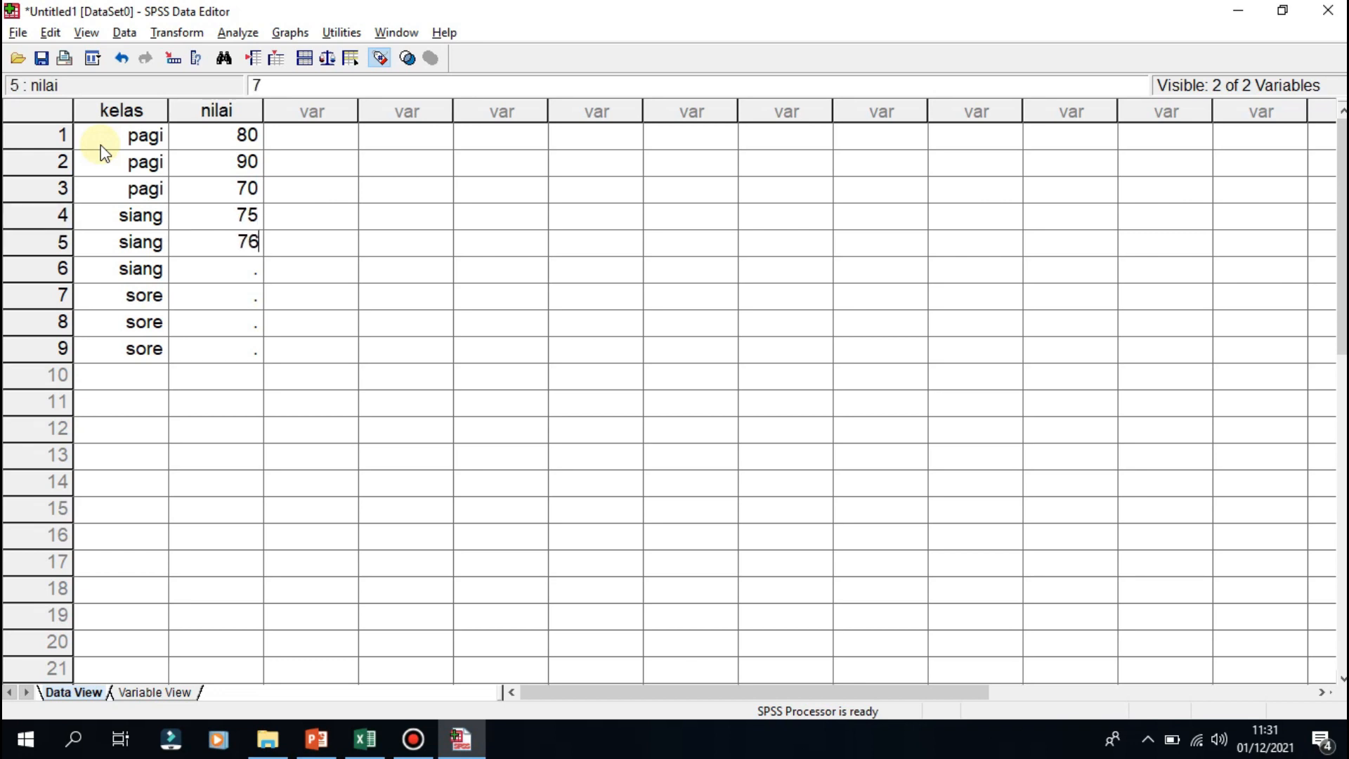
pyautogui.press('Return')
pyautogui.write('77')
pyautogui.press('Return')
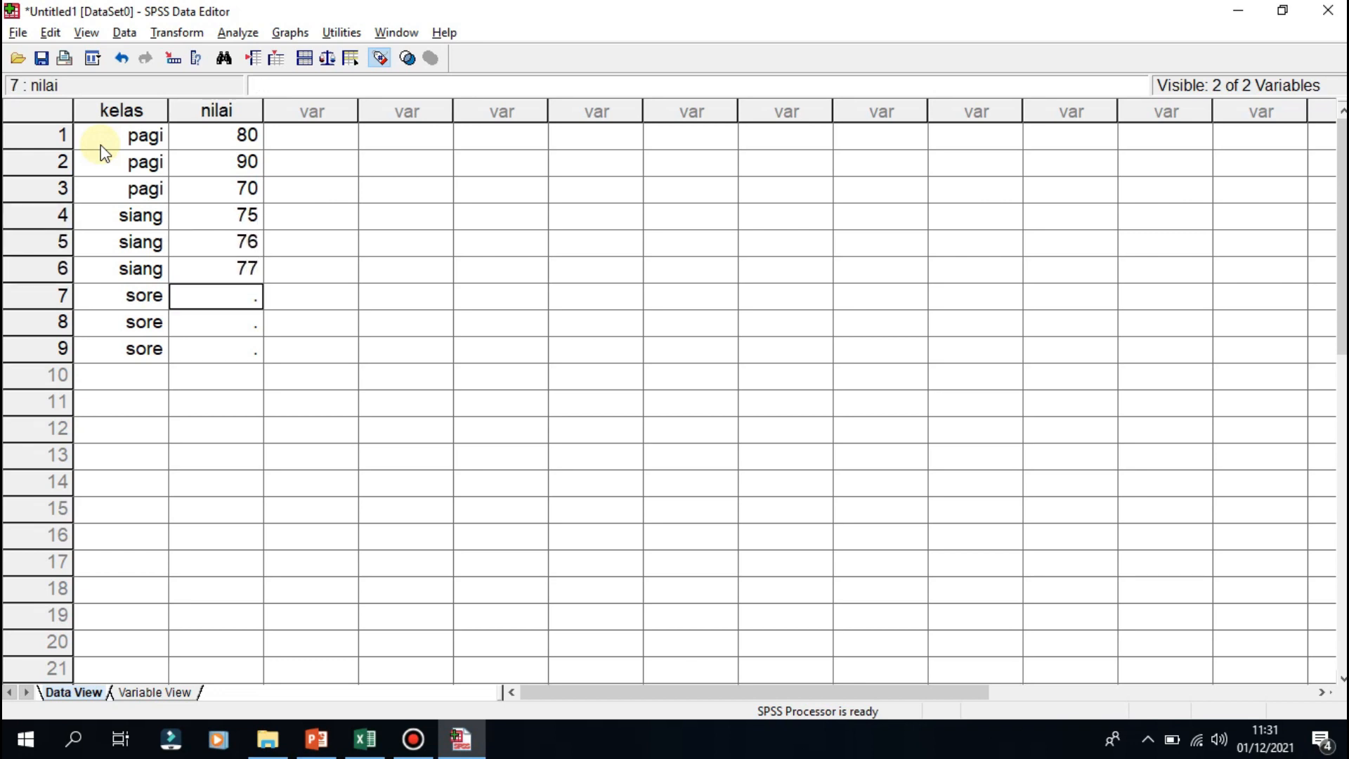
# Step: Check the example table in PowerPoint and enter the nilai scores 60, 85 and 95 for the three sore rows
pyautogui.hotkey('alt', 'Tab')
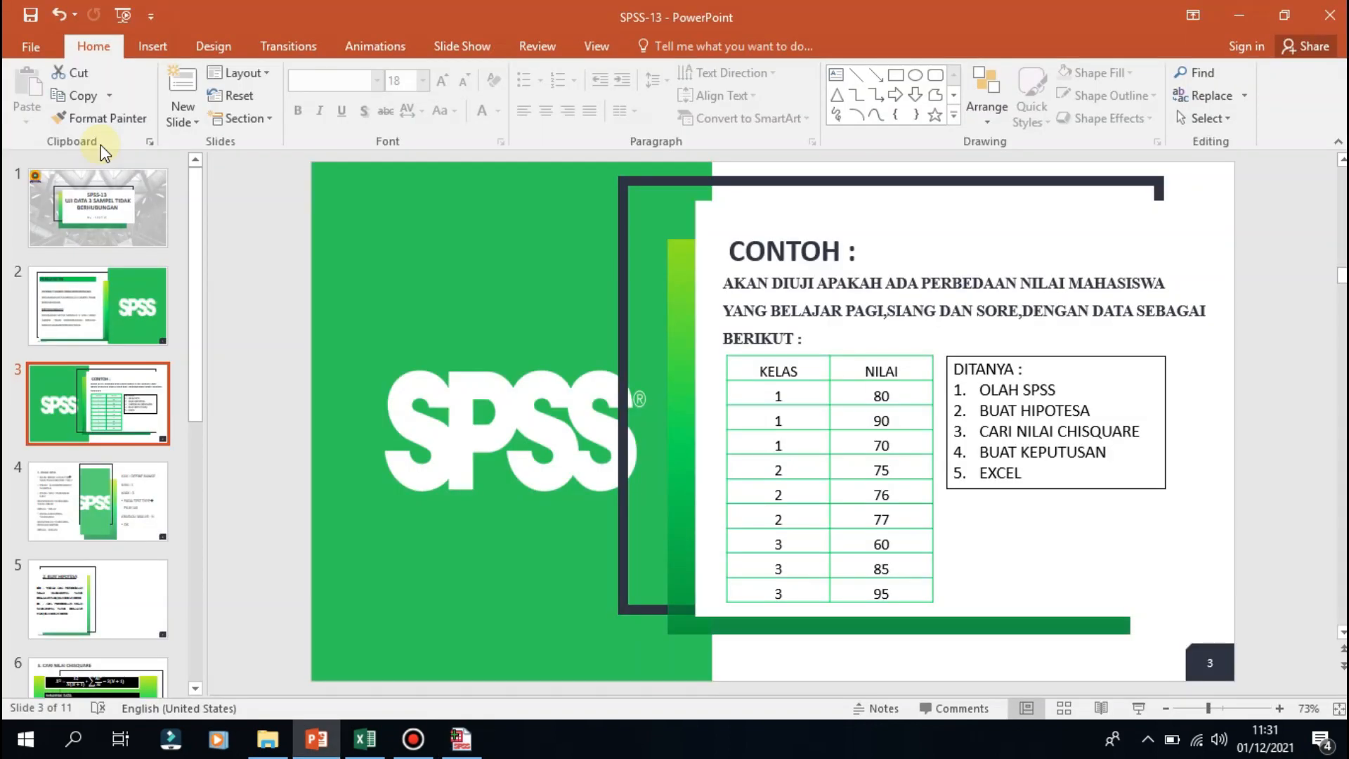
pyautogui.hotkey('ctrl', 'm')
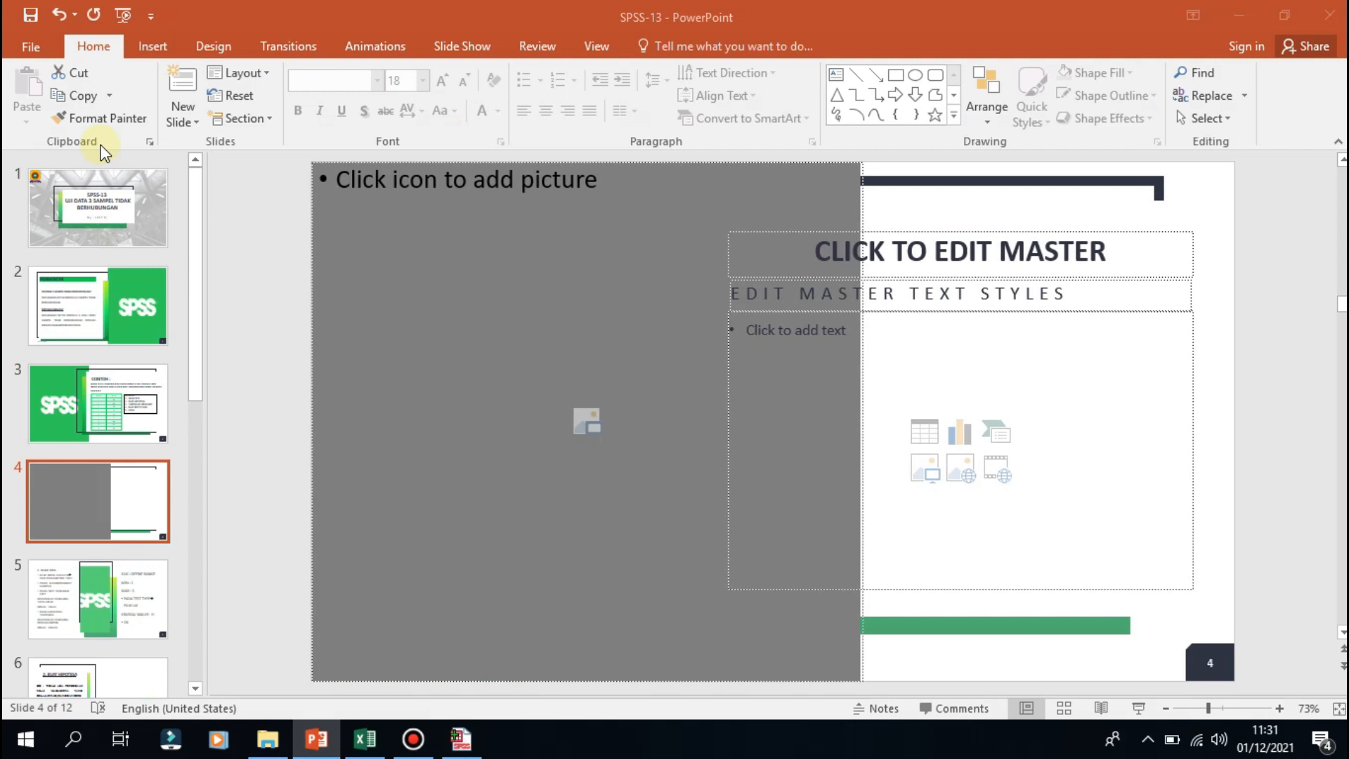
pyautogui.hotkey('alt', 'Tab')
pyautogui.write('60')
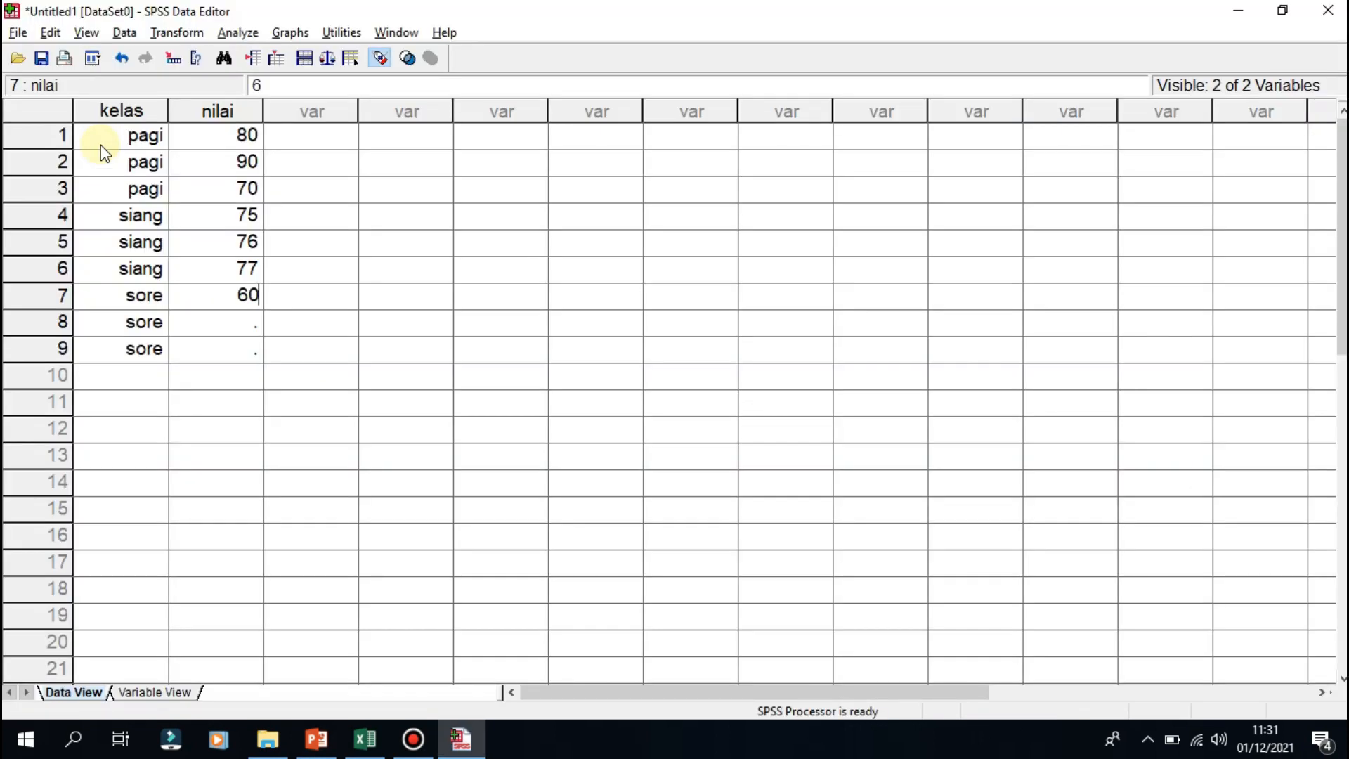
pyautogui.press('Return')
pyautogui.write('85')
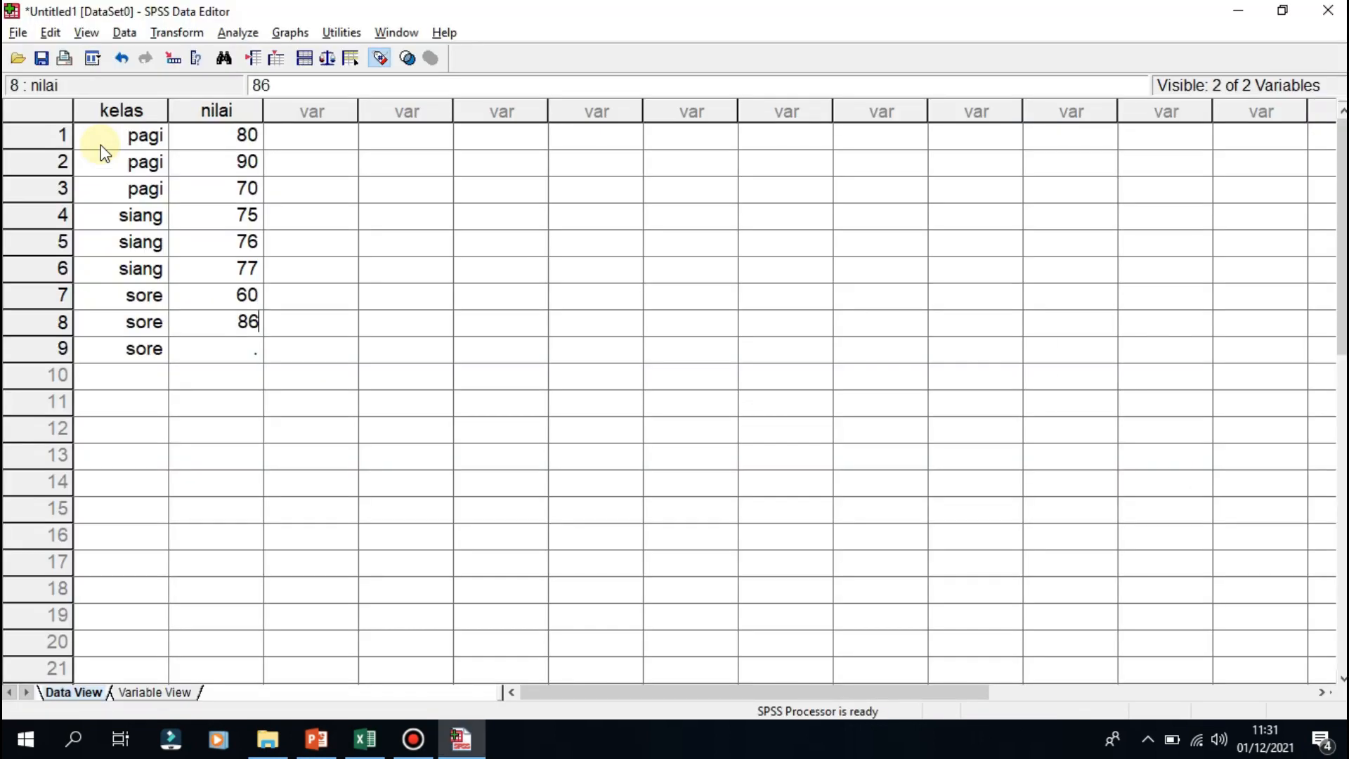
pyautogui.press('Return')
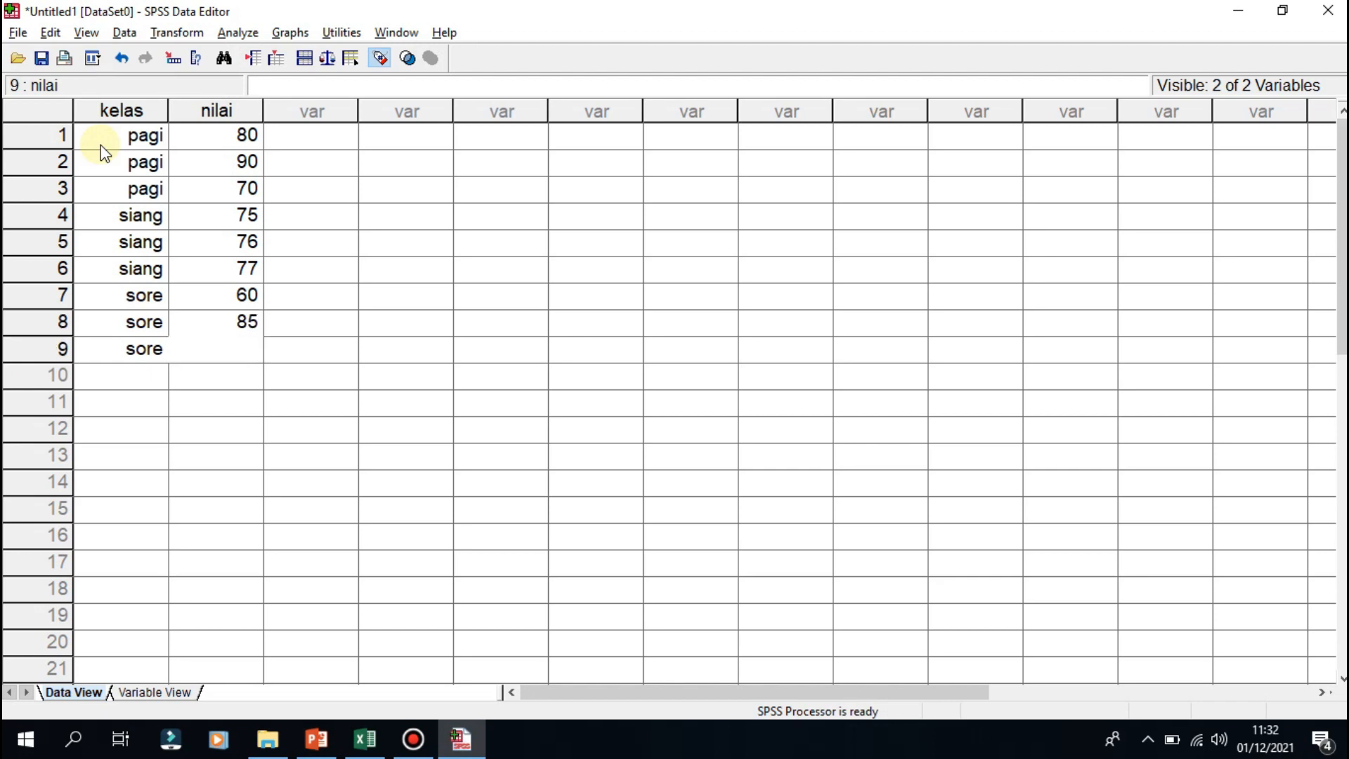
pyautogui.write('95')
pyautogui.press('Return')
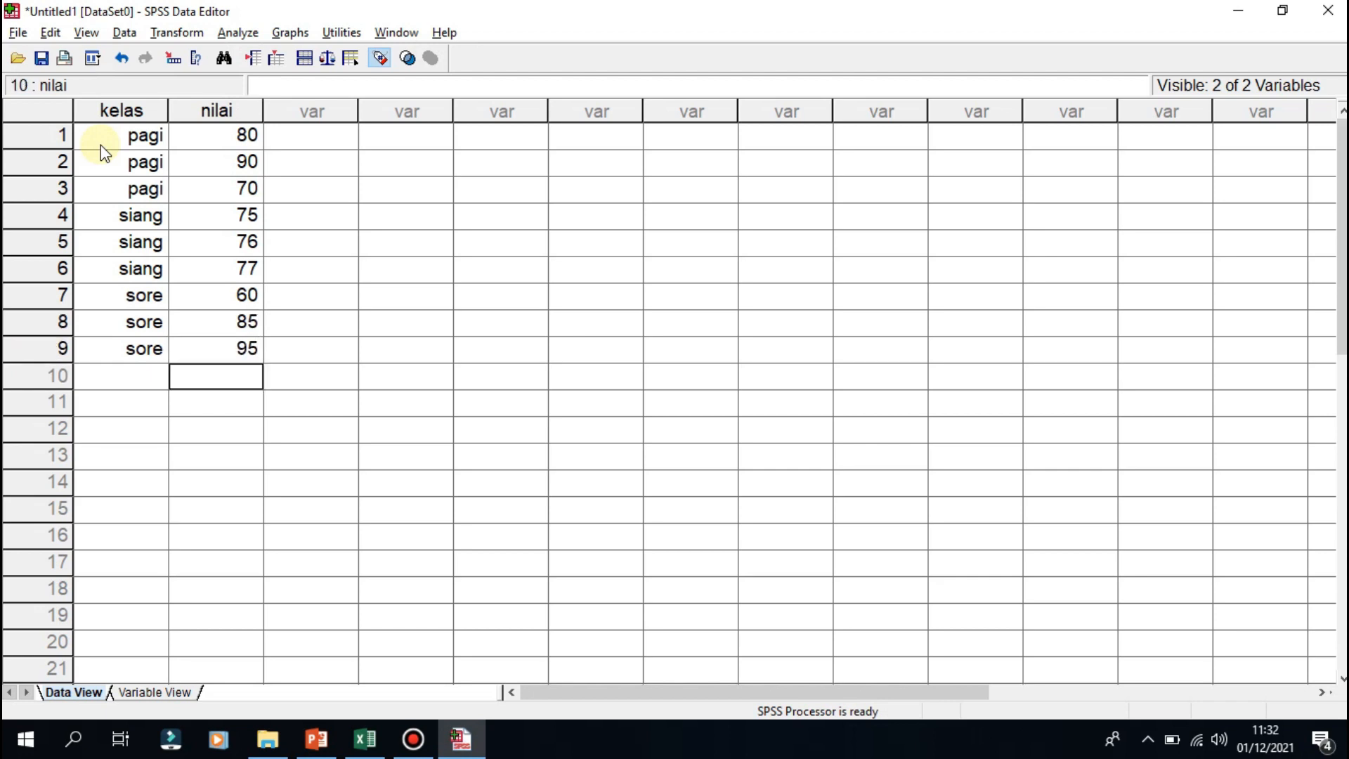
# Step: Delete the stray blank slide 4 in PowerPoint, view the example on slide 3, and return to the SPSS data
pyautogui.hotkey('alt', 'Tab')
pyautogui.press('Delete')
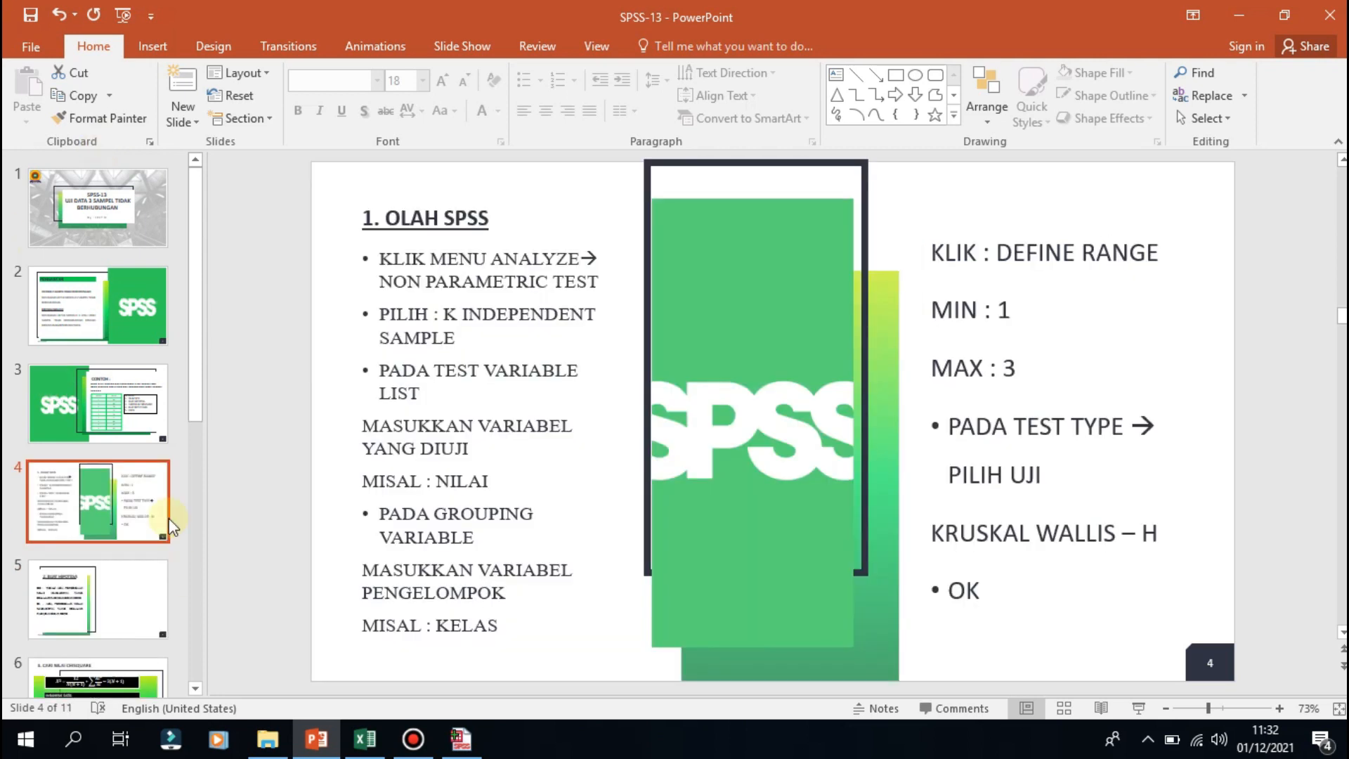
pyautogui.click(141, 425)
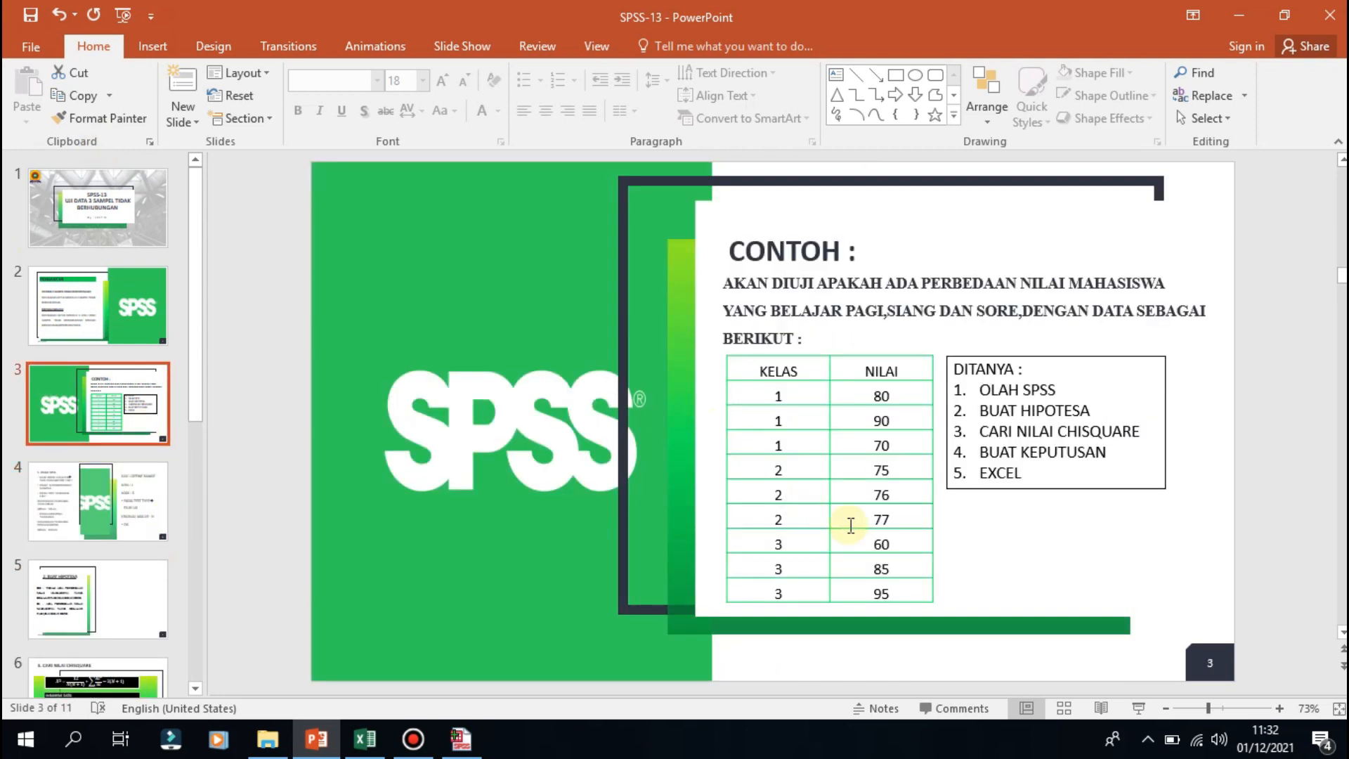
pyautogui.click(461, 740)
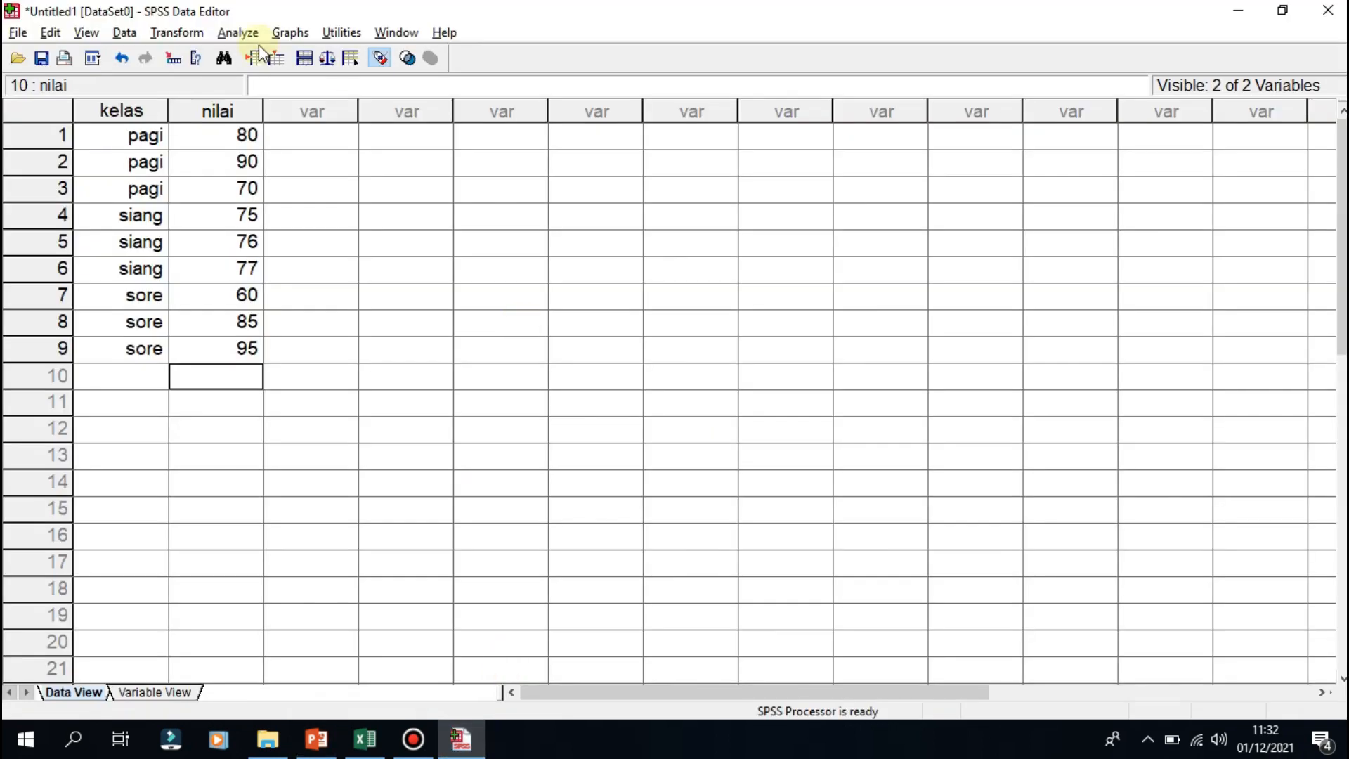
pyautogui.click(239, 292)
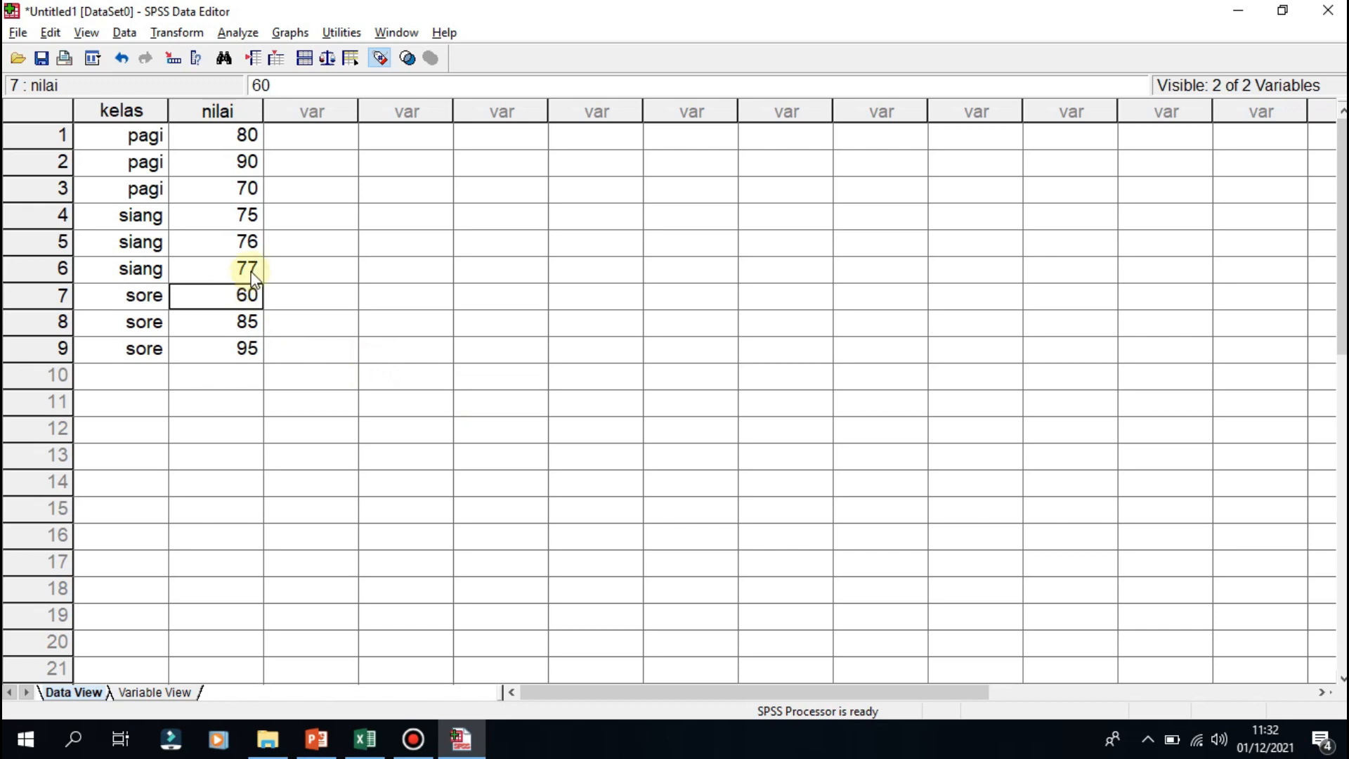
pyautogui.click(208, 215)
pyautogui.click(208, 146)
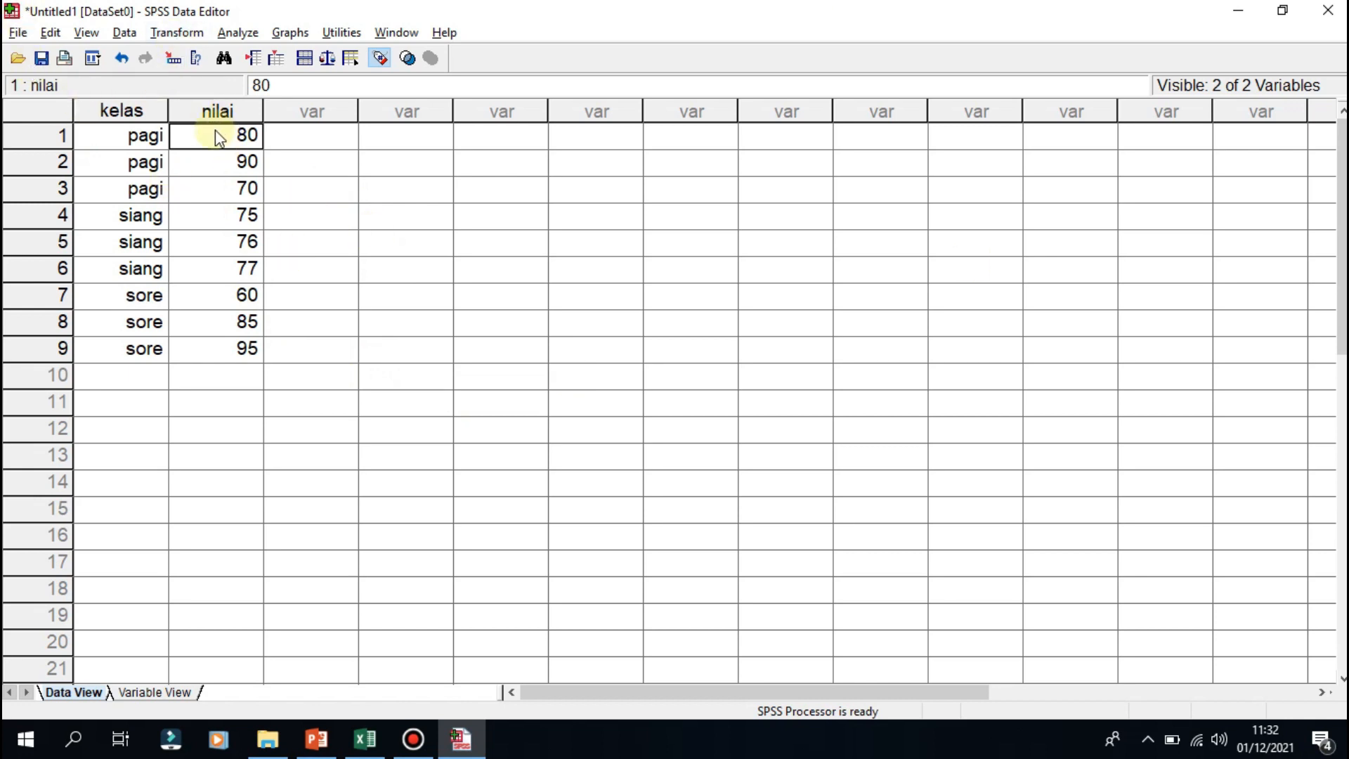
pyautogui.click(238, 32)
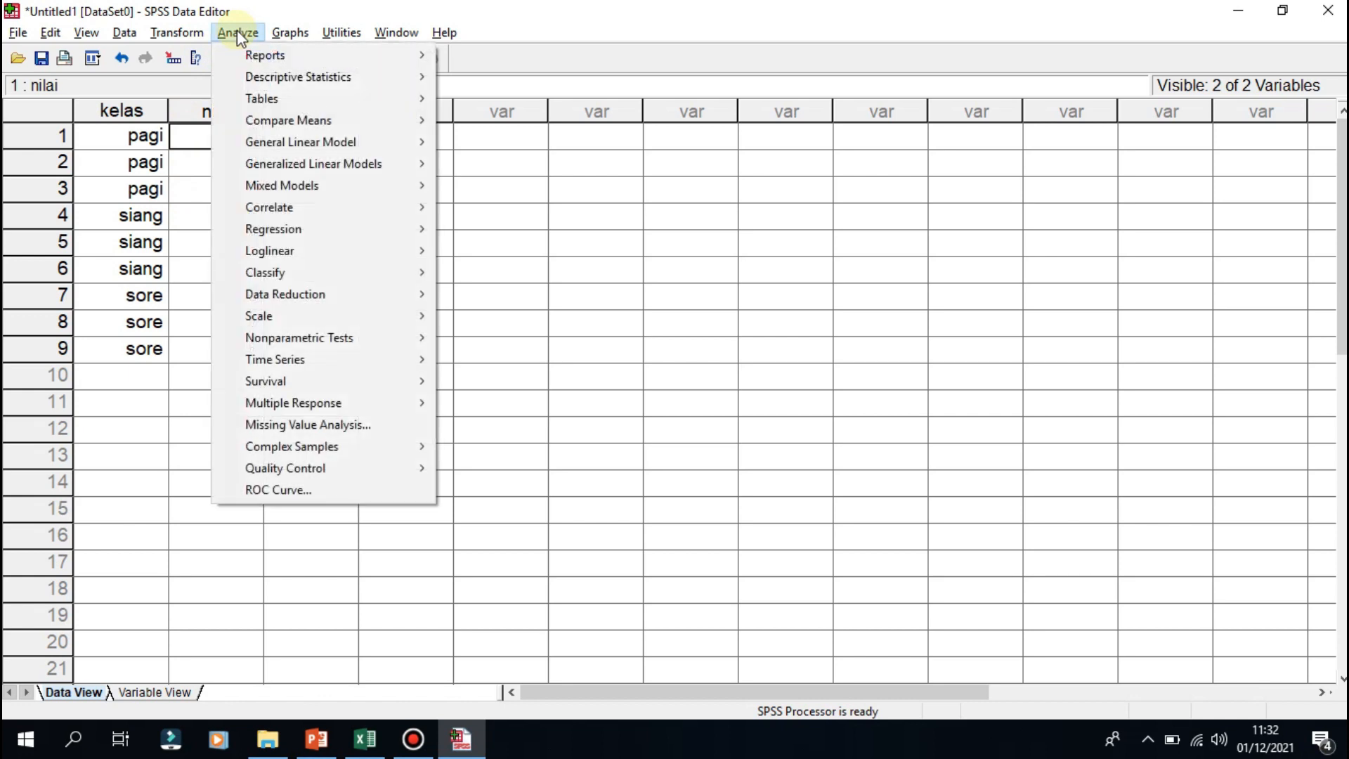
pyautogui.click(724, 323)
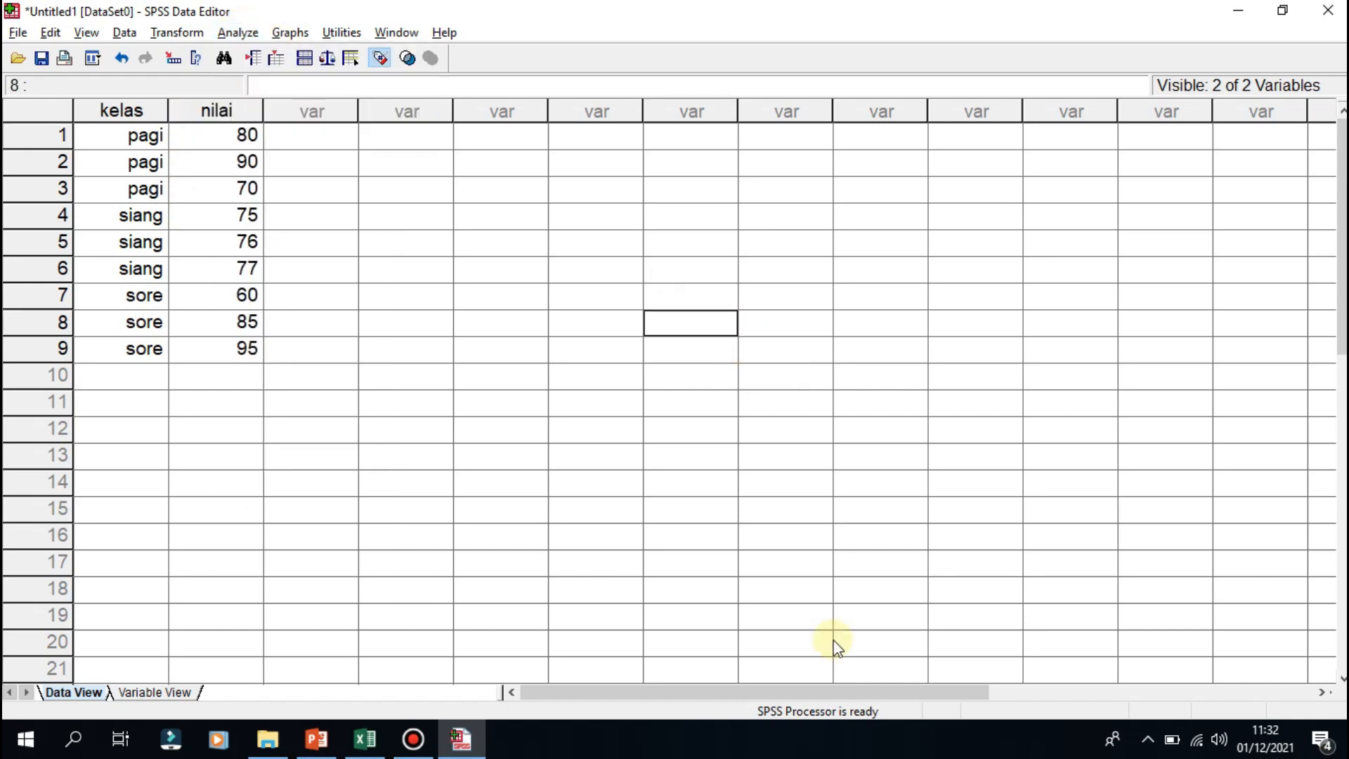
pyautogui.click(1148, 742)
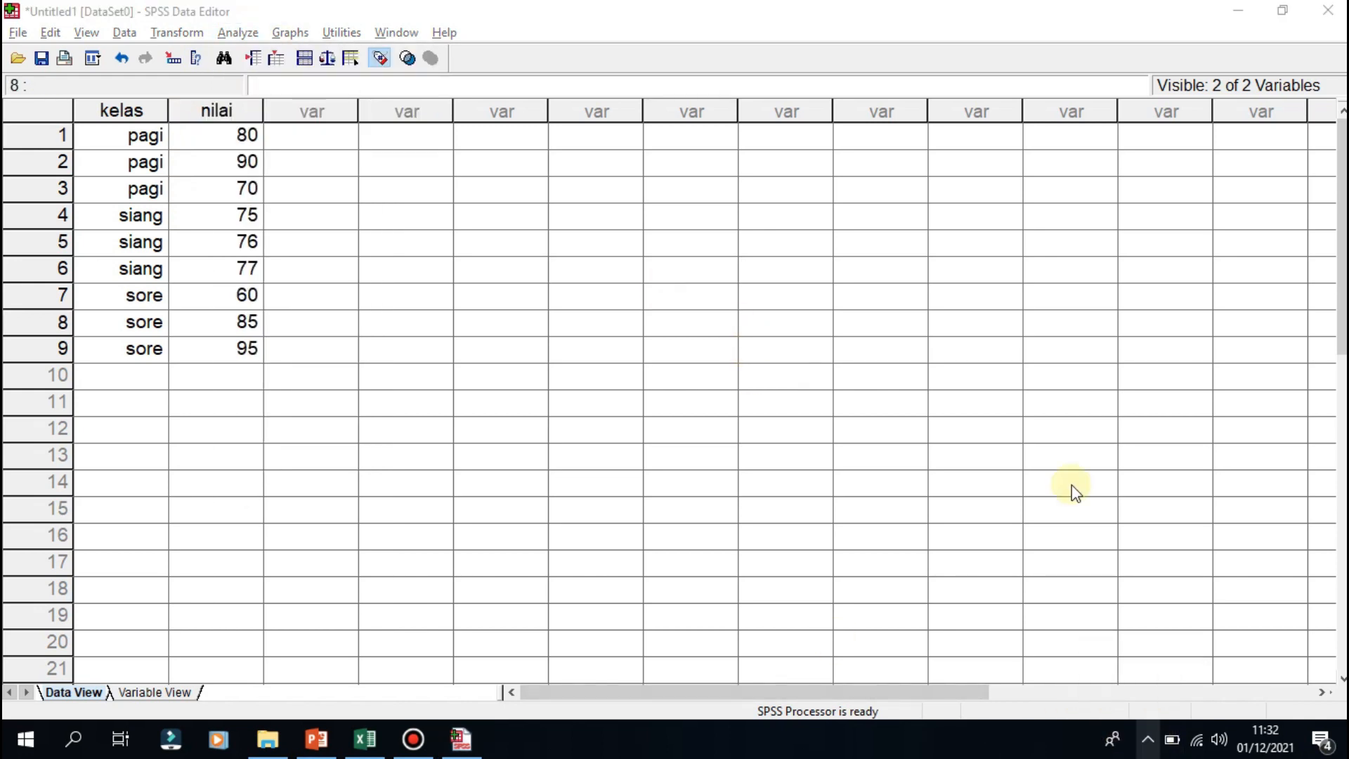
# Step: Set up a nonparametric K Independent Samples test with nilai as the test variable and kelas as the grouping variable
pyautogui.click(241, 33)
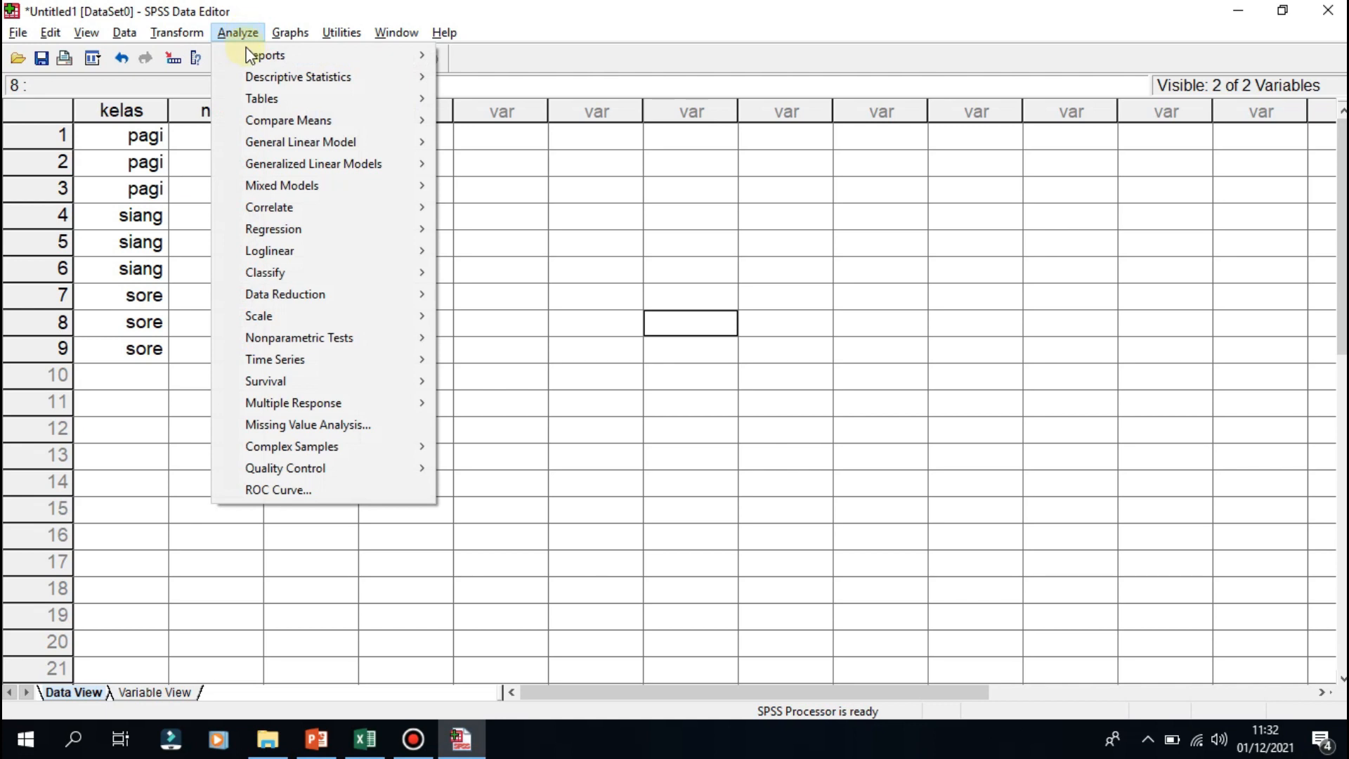
pyautogui.moveTo(314, 411)
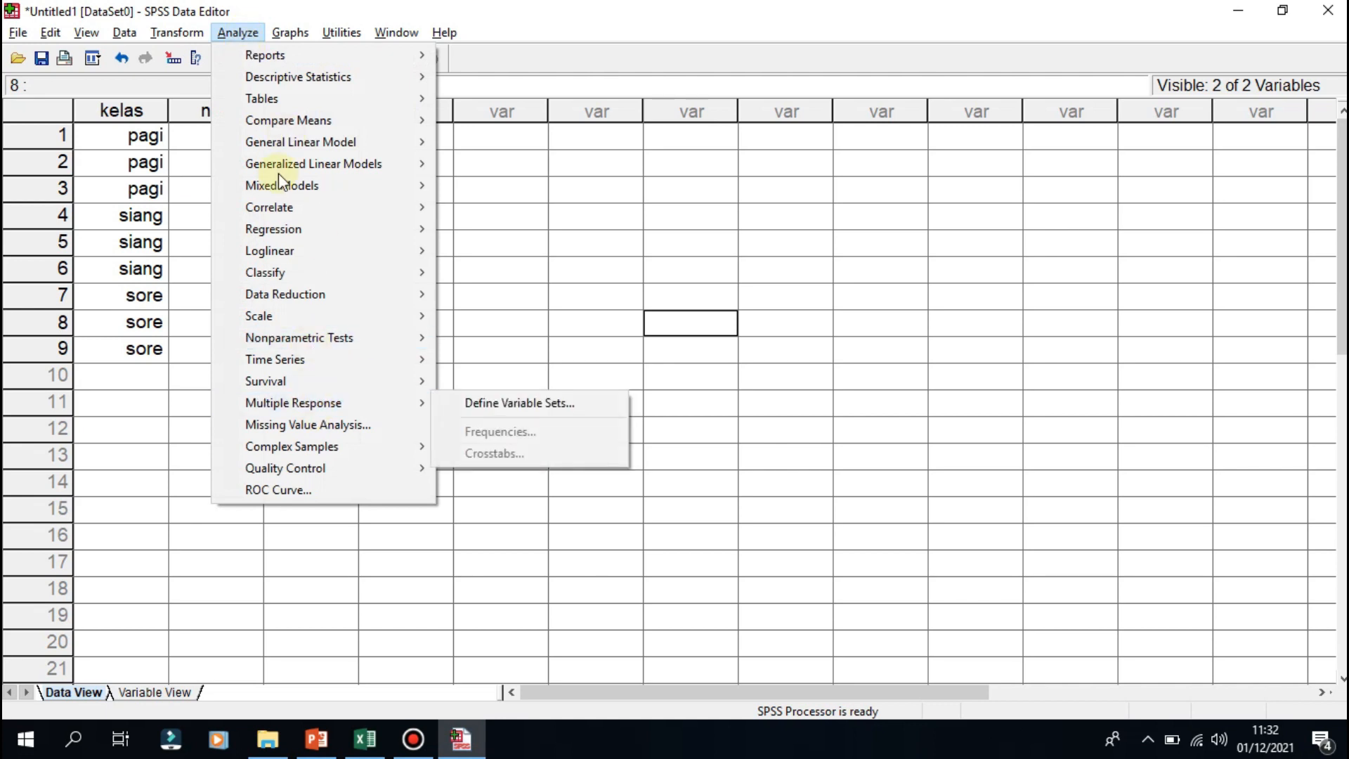
pyautogui.moveTo(336, 347)
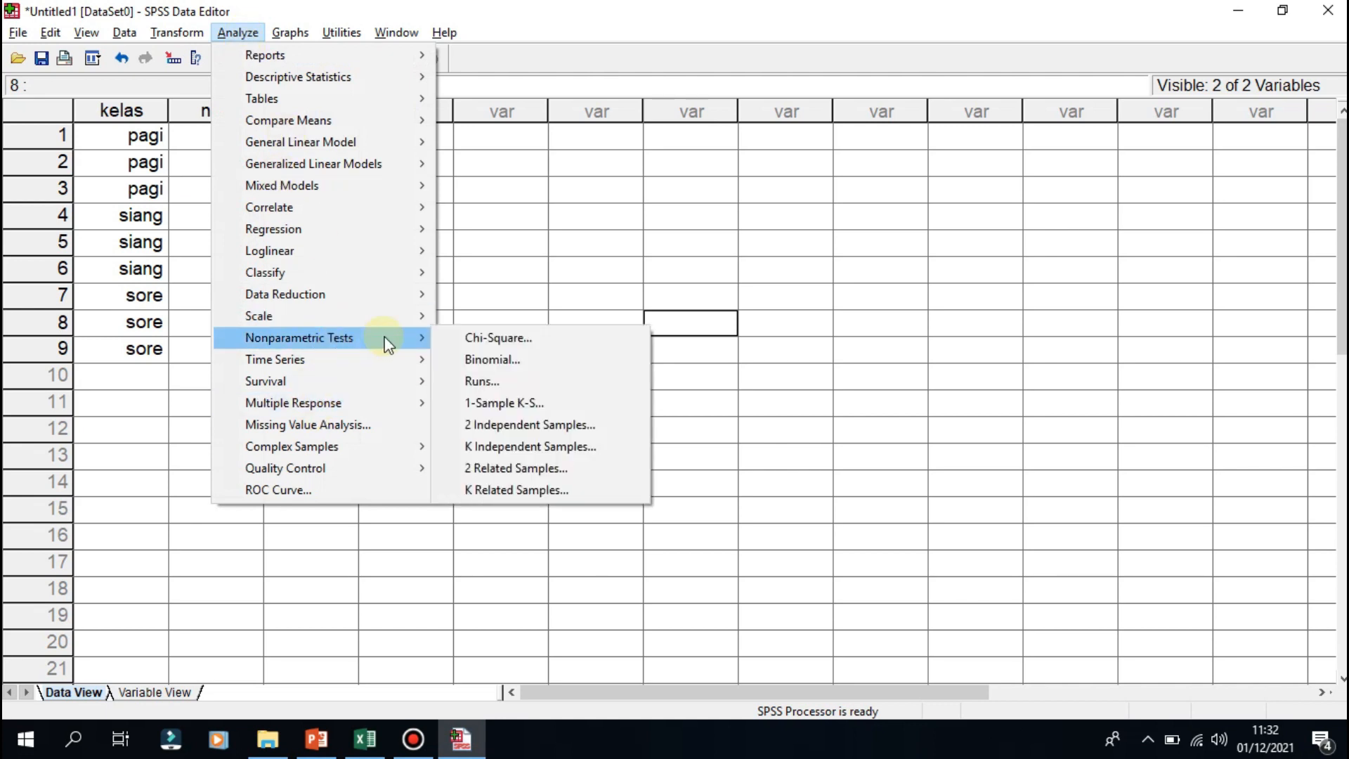
pyautogui.click(528, 454)
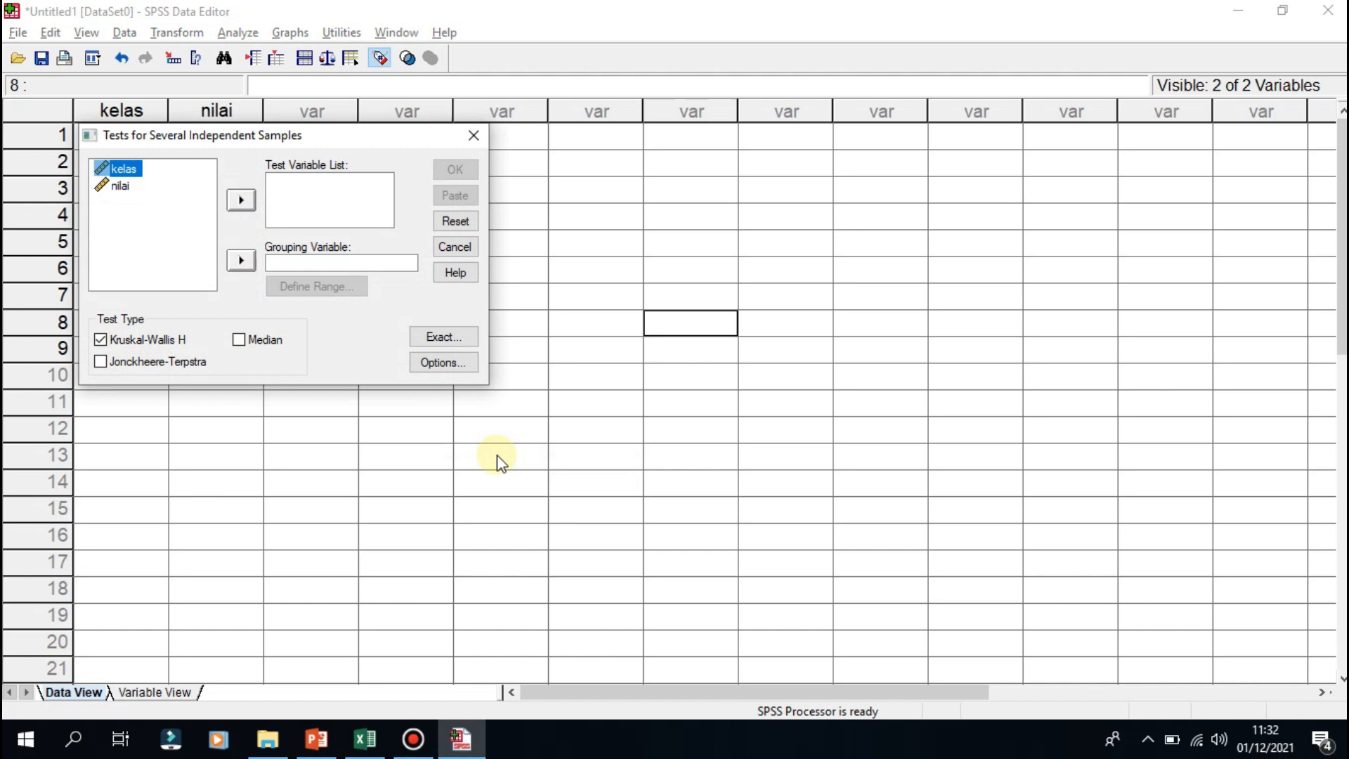
pyautogui.click(128, 187)
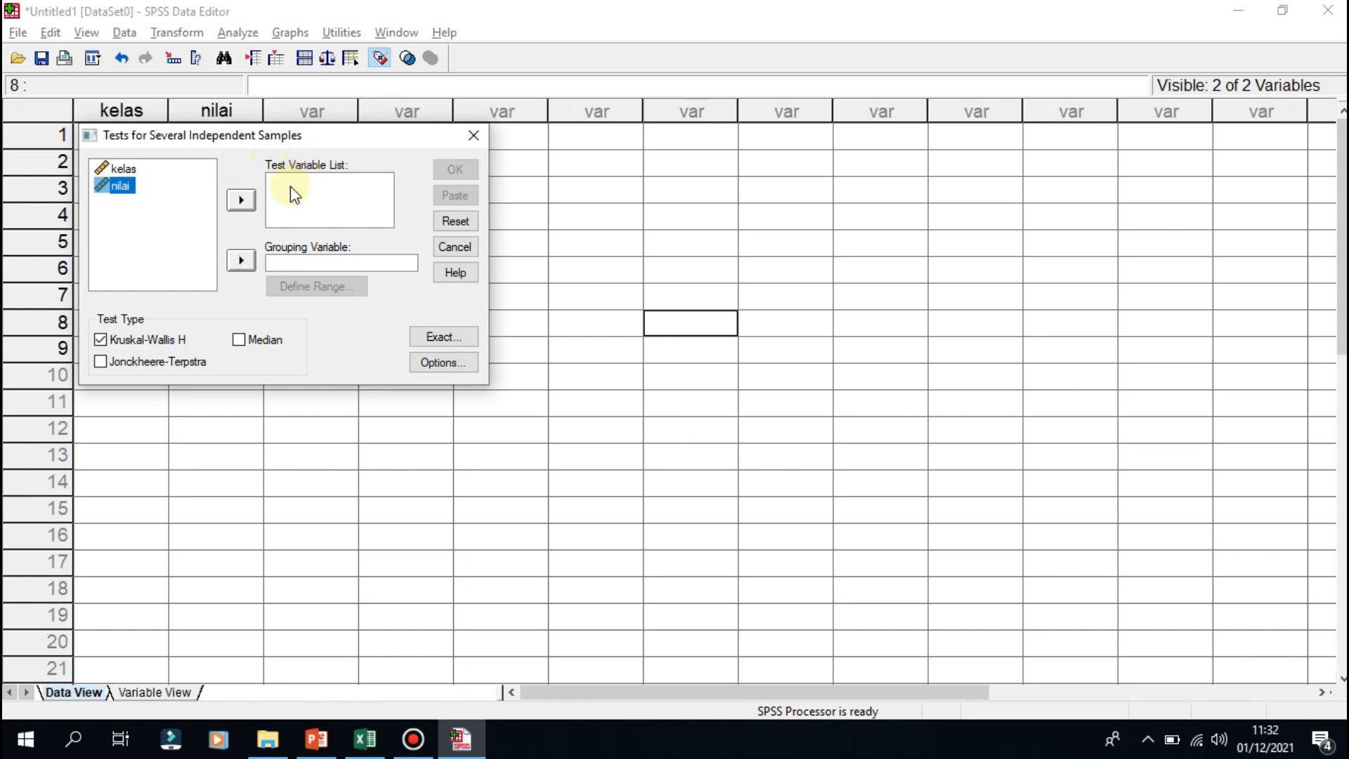
pyautogui.click(241, 200)
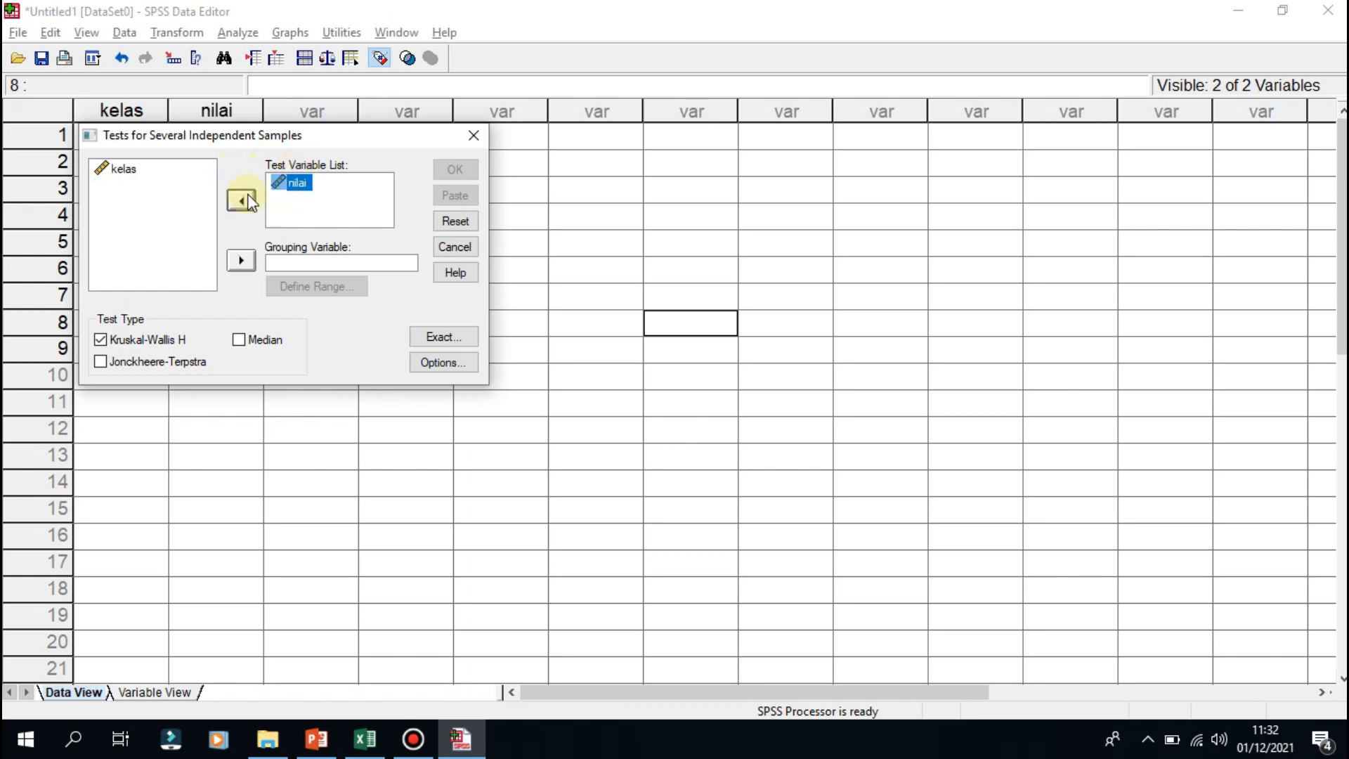
pyautogui.click(127, 177)
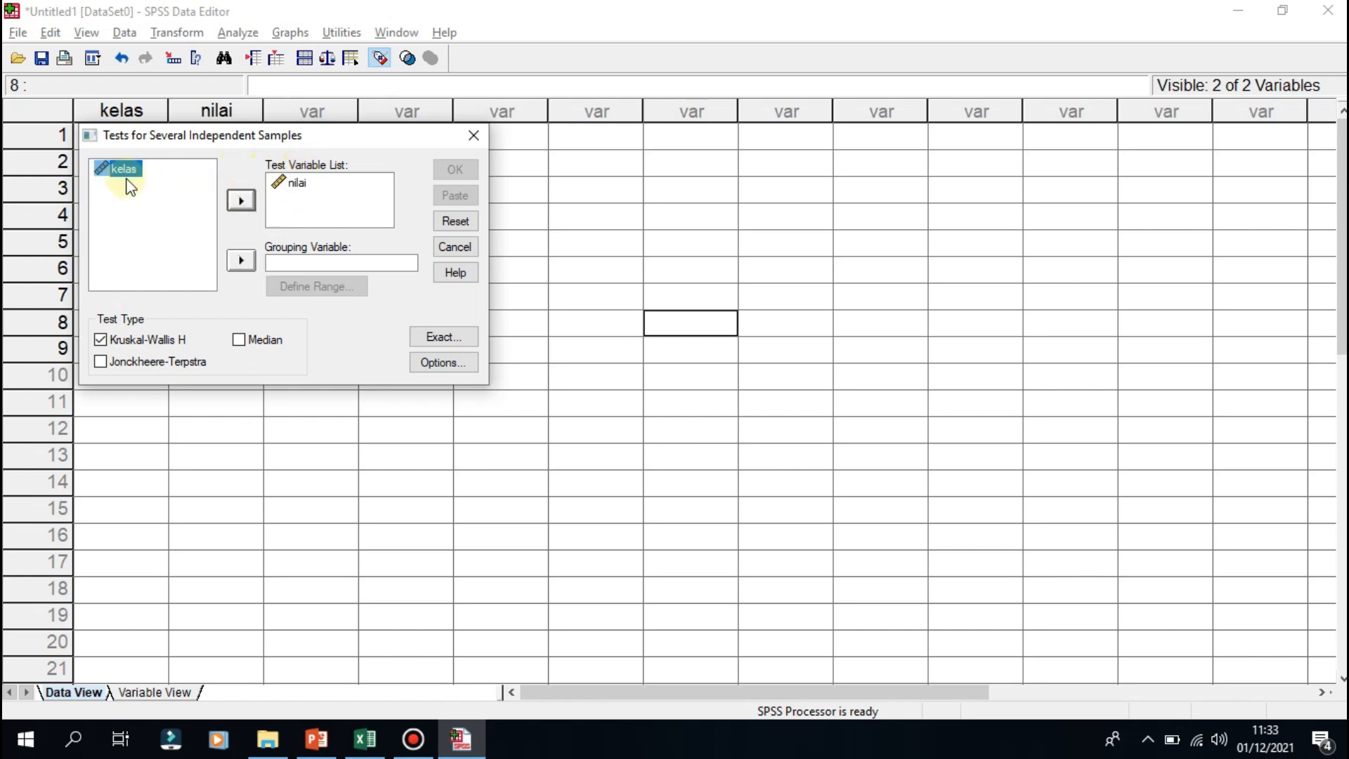
pyautogui.click(241, 262)
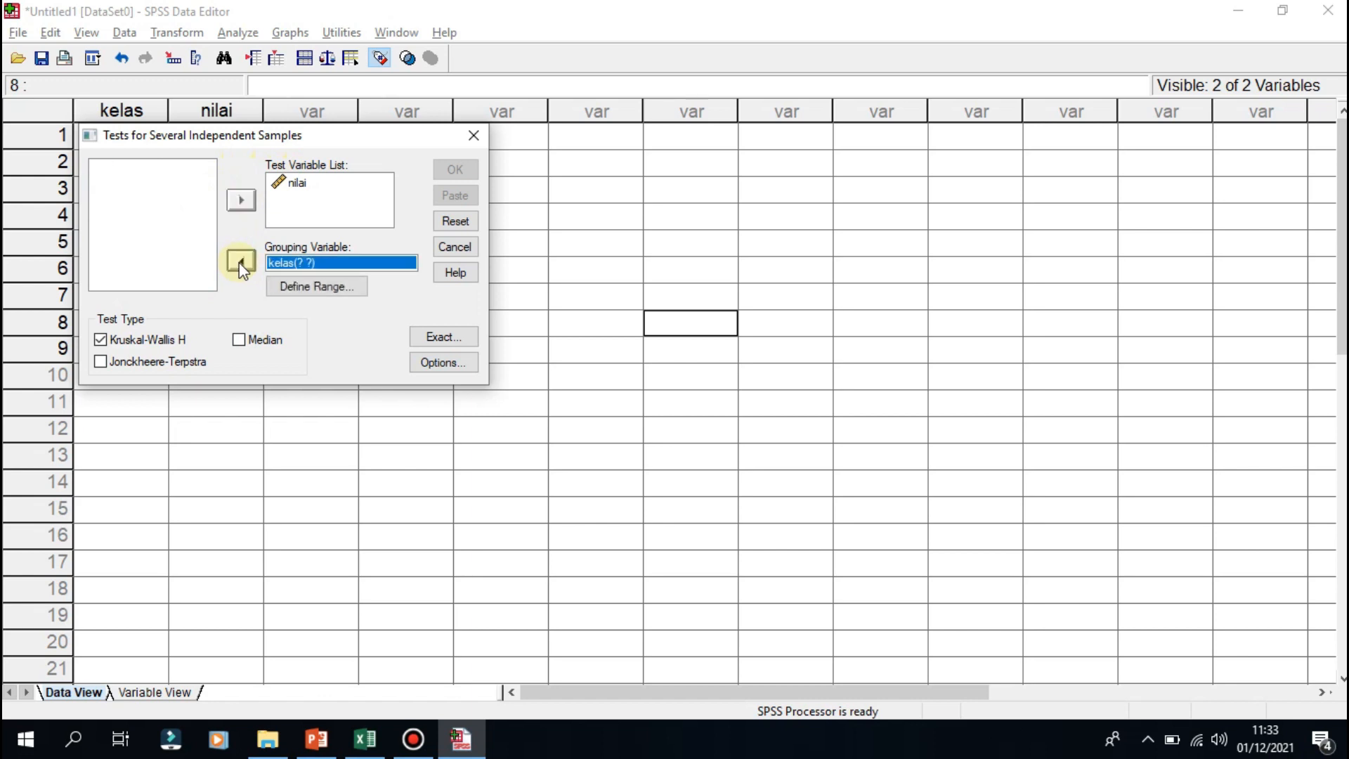
# Step: Define the kelas group range with minimum 1 and maximum 3, and run the Kruskal-Wallis H test
pyautogui.click(291, 288)
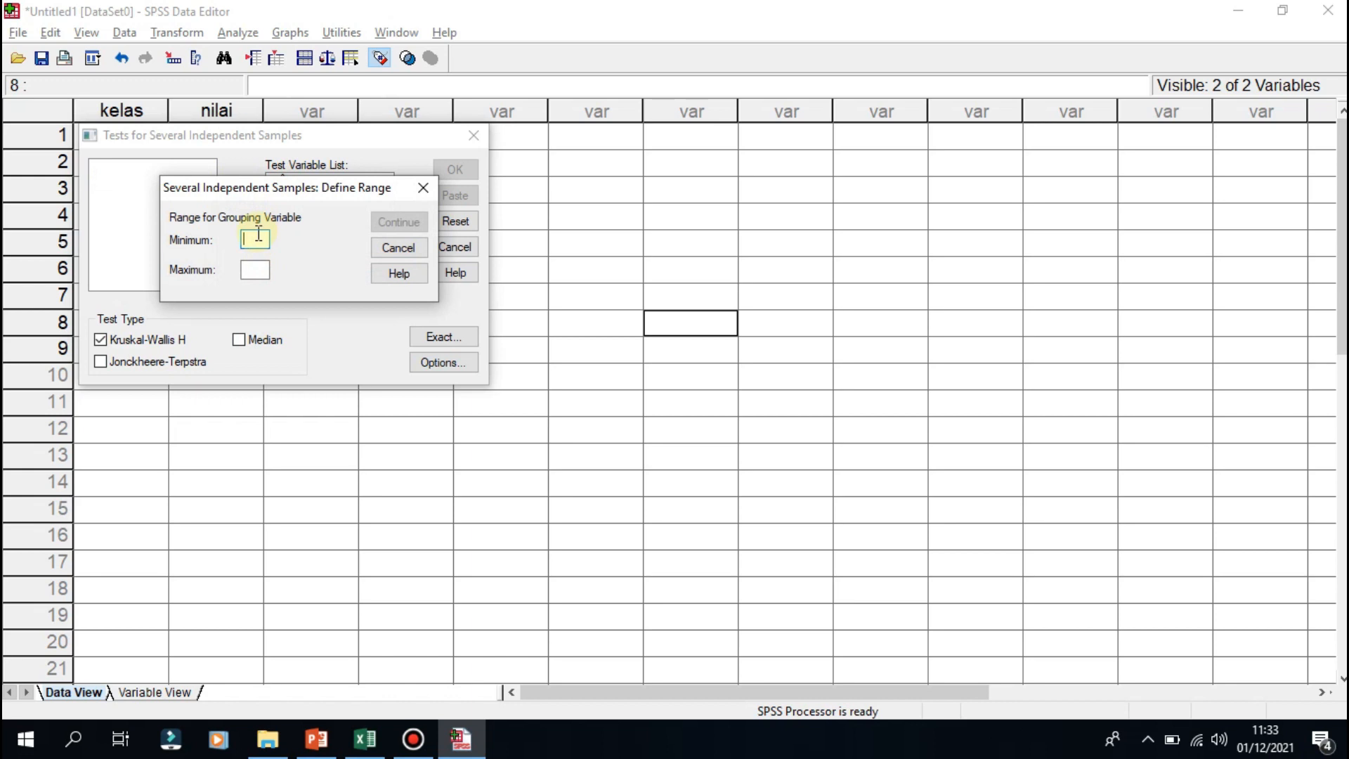
pyautogui.write('1')
pyautogui.write('3')
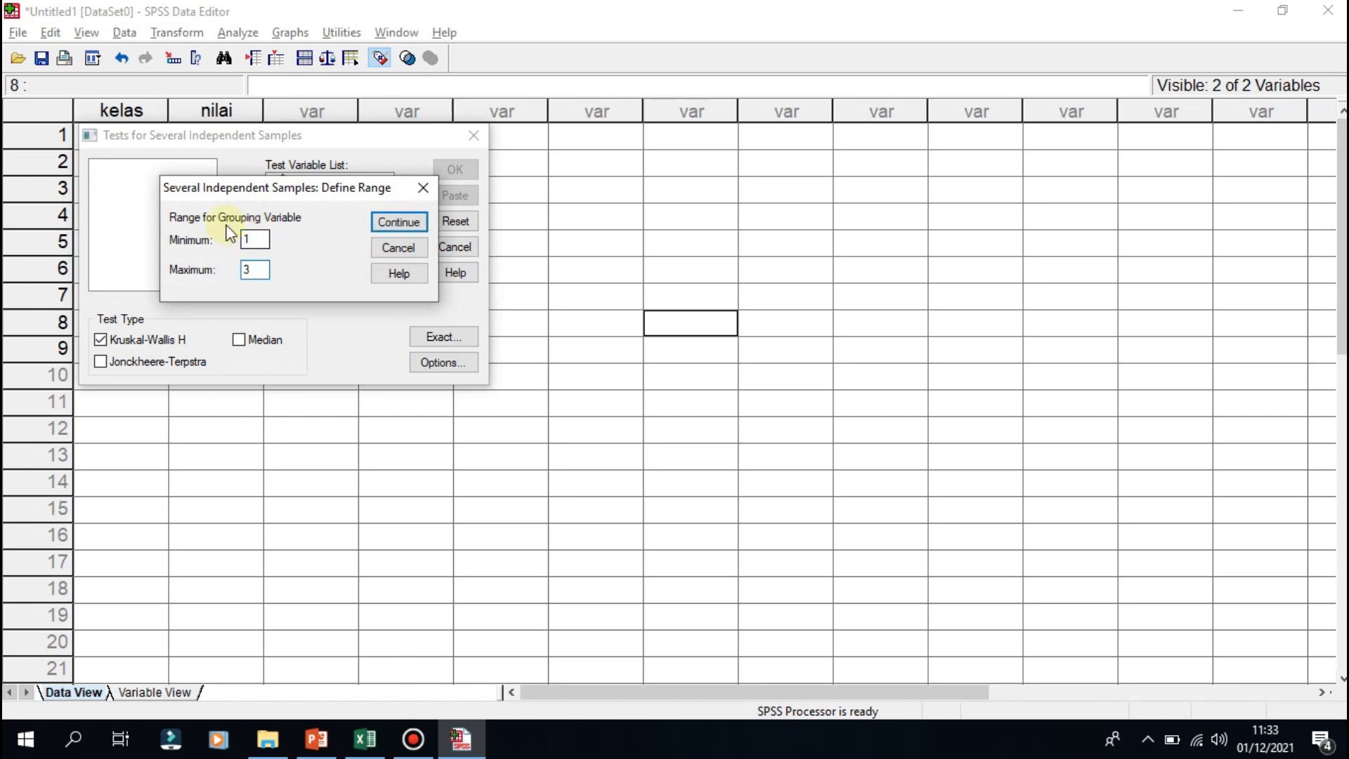
pyautogui.click(395, 224)
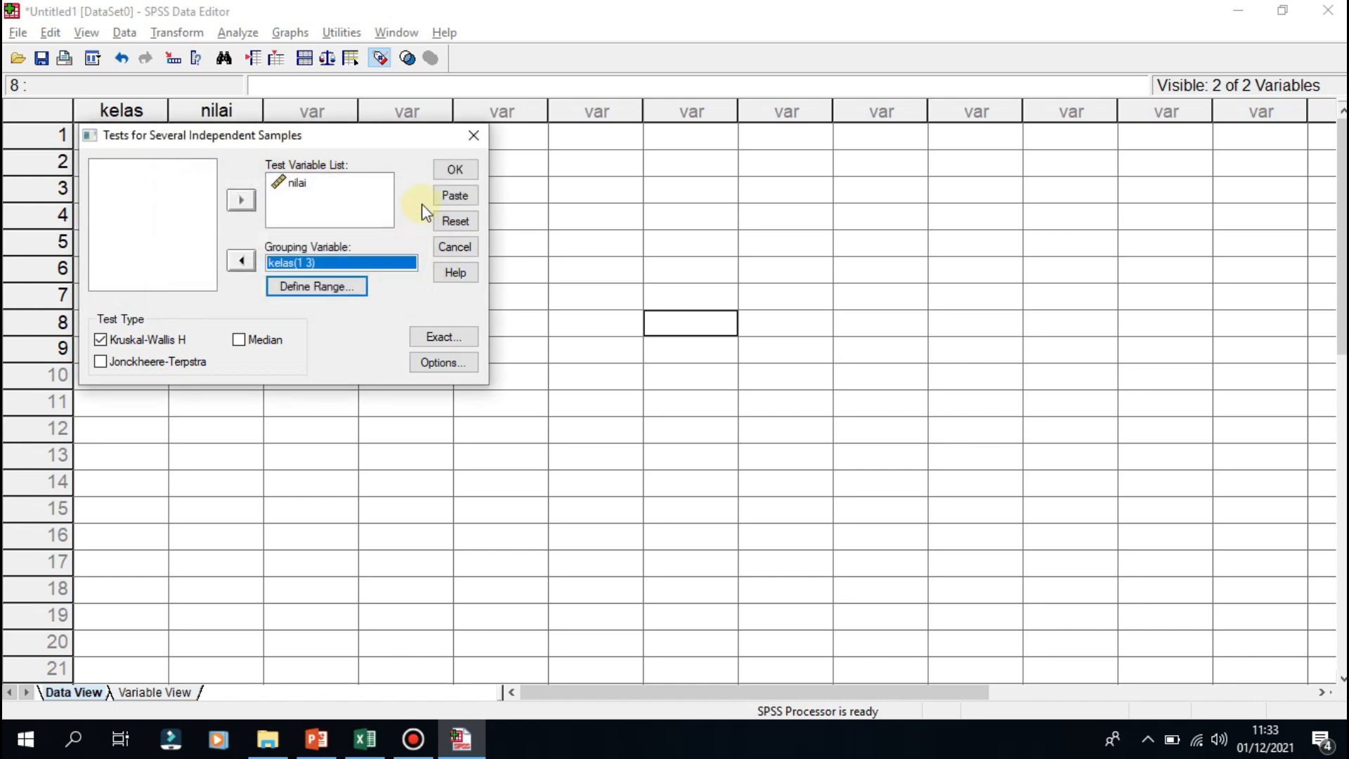
pyautogui.click(446, 175)
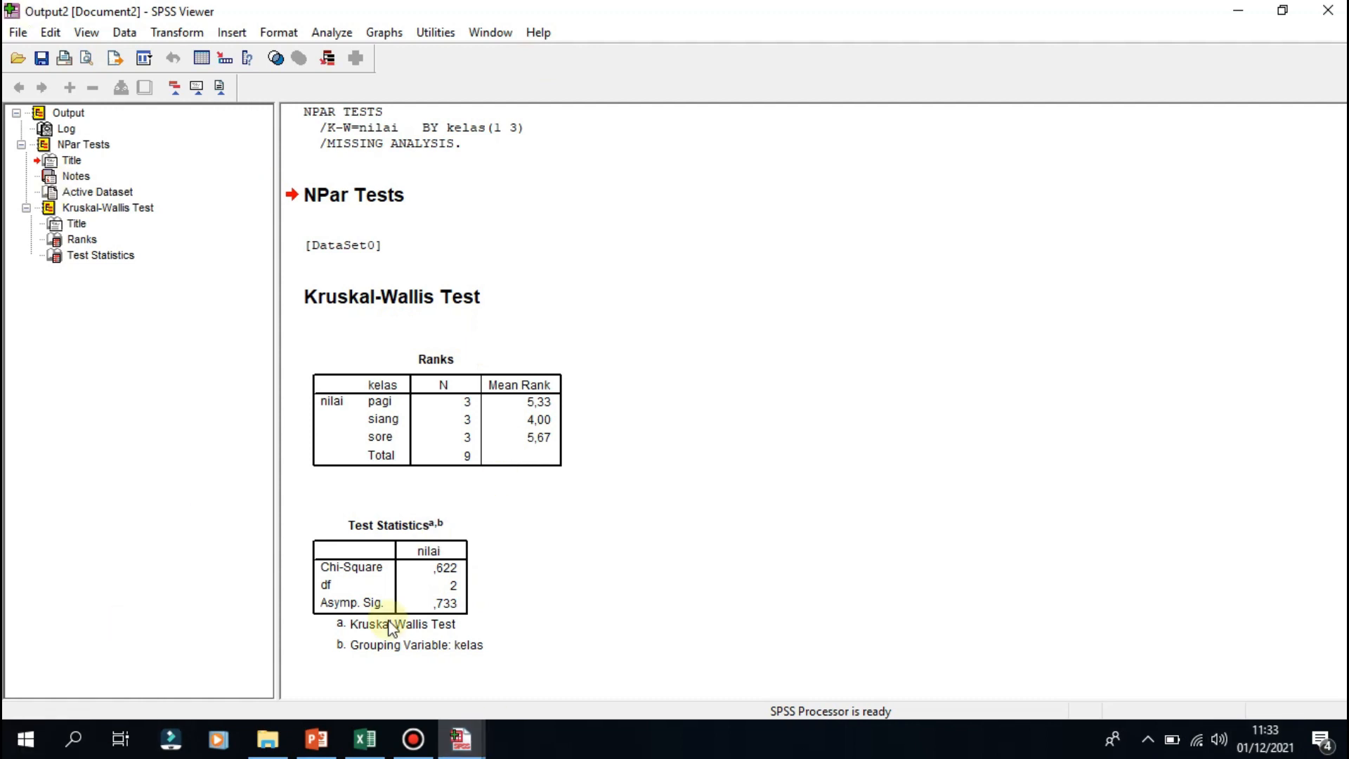
# Step: Switch to the PowerPoint presentation and show slide 4 with the SPSS procedure full screen
pyautogui.click(316, 738)
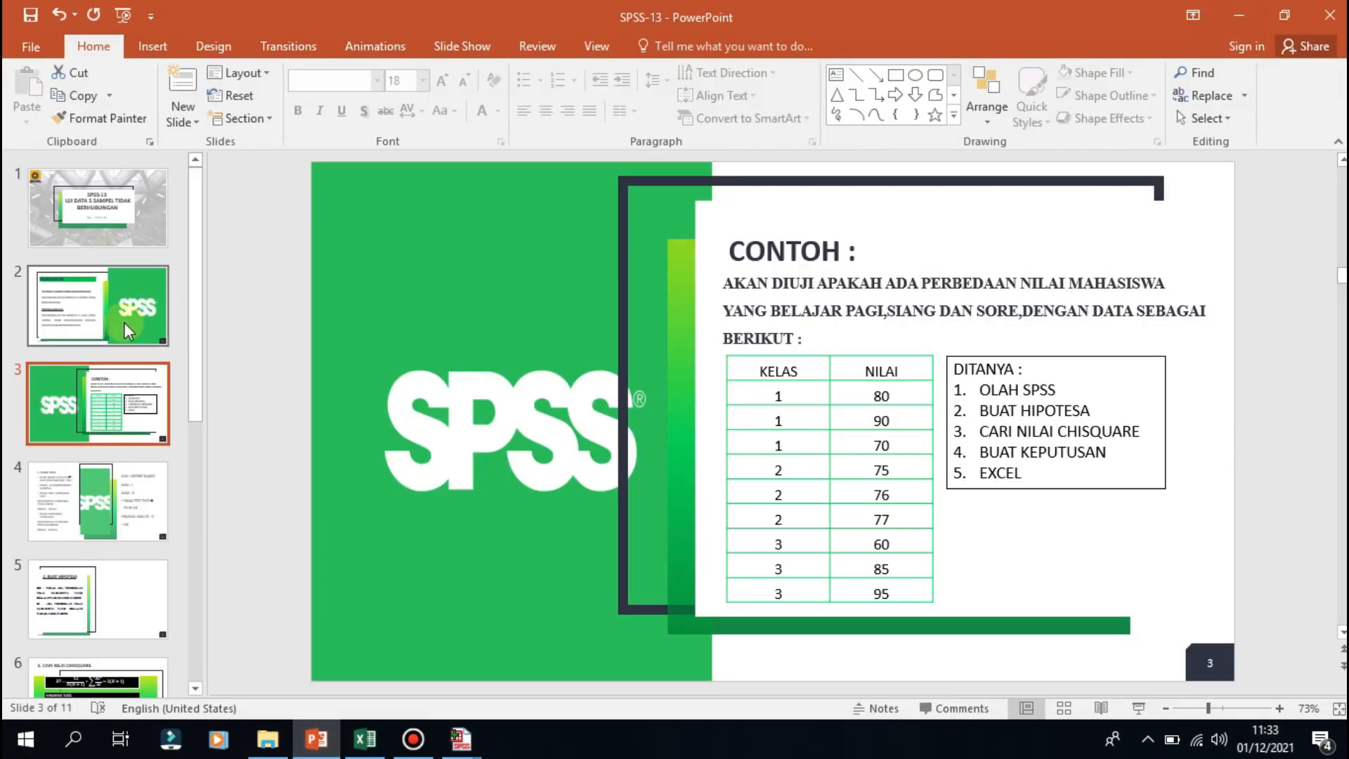
pyautogui.scroll(-1, 319, 685)
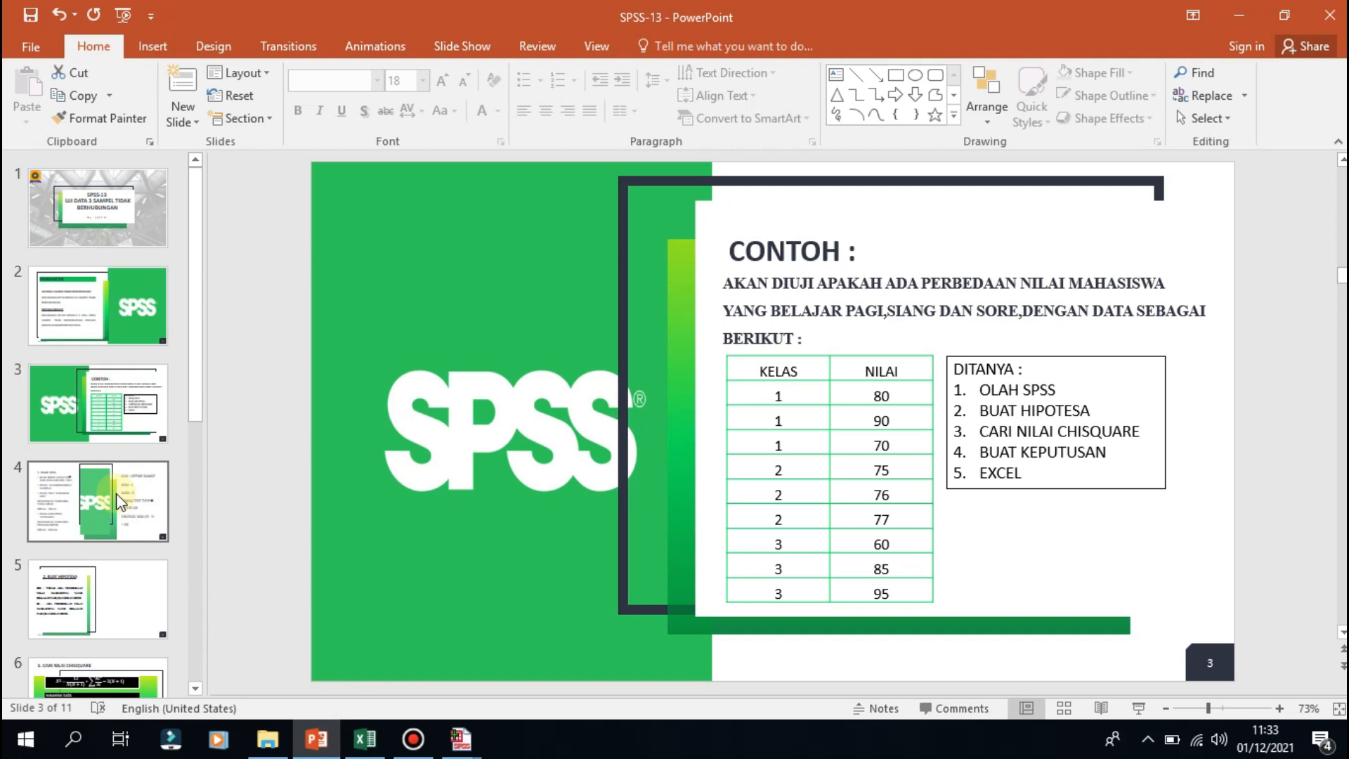
pyautogui.click(1134, 708)
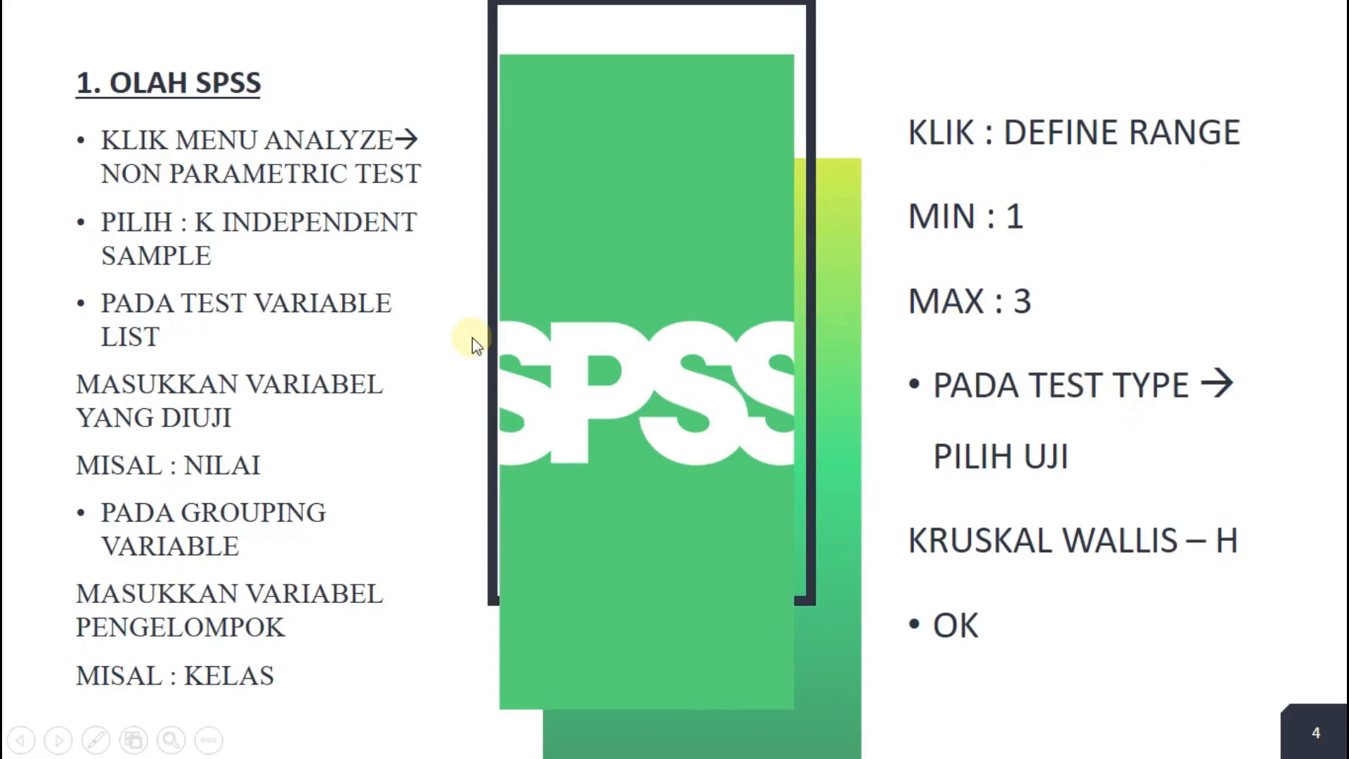
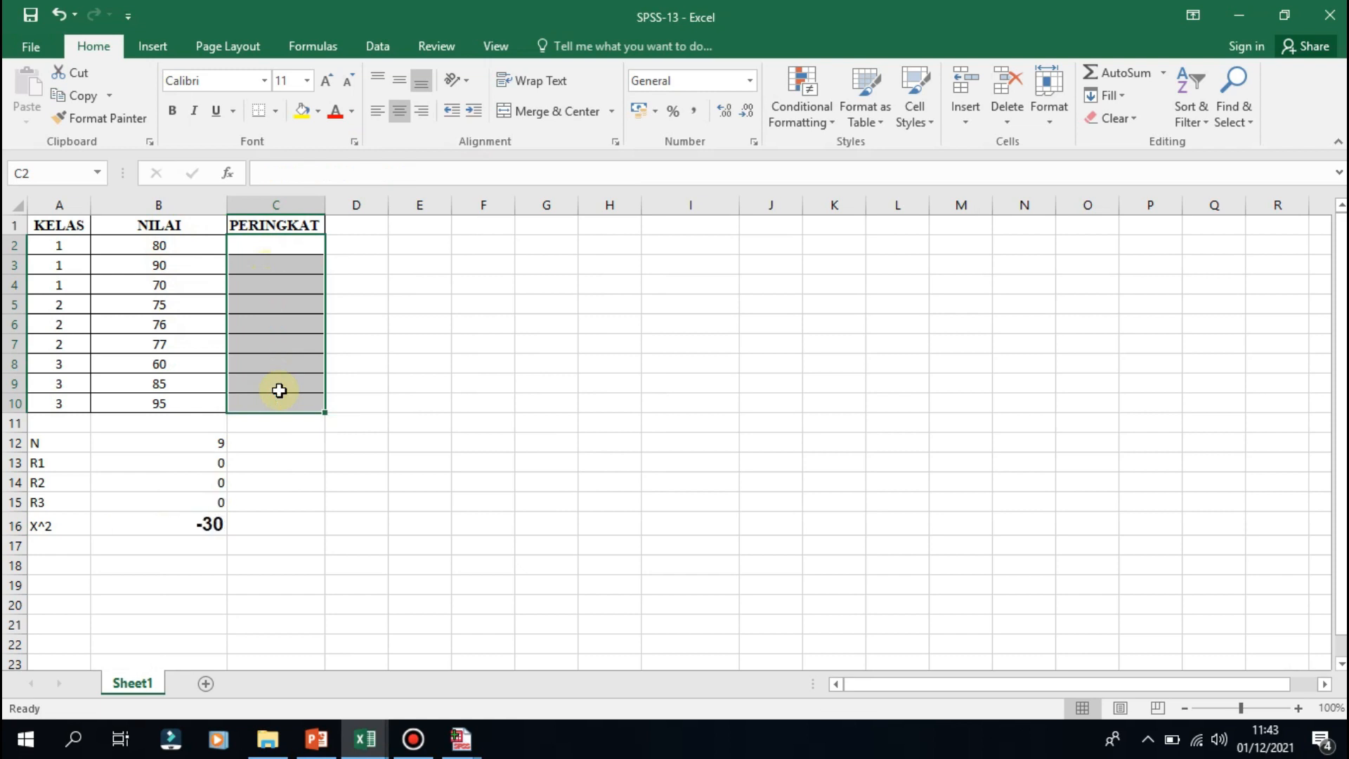
# Step: Clear the N count formula from cell B12 in the SPSS-13 Excel workbook
pyautogui.click(268, 248)
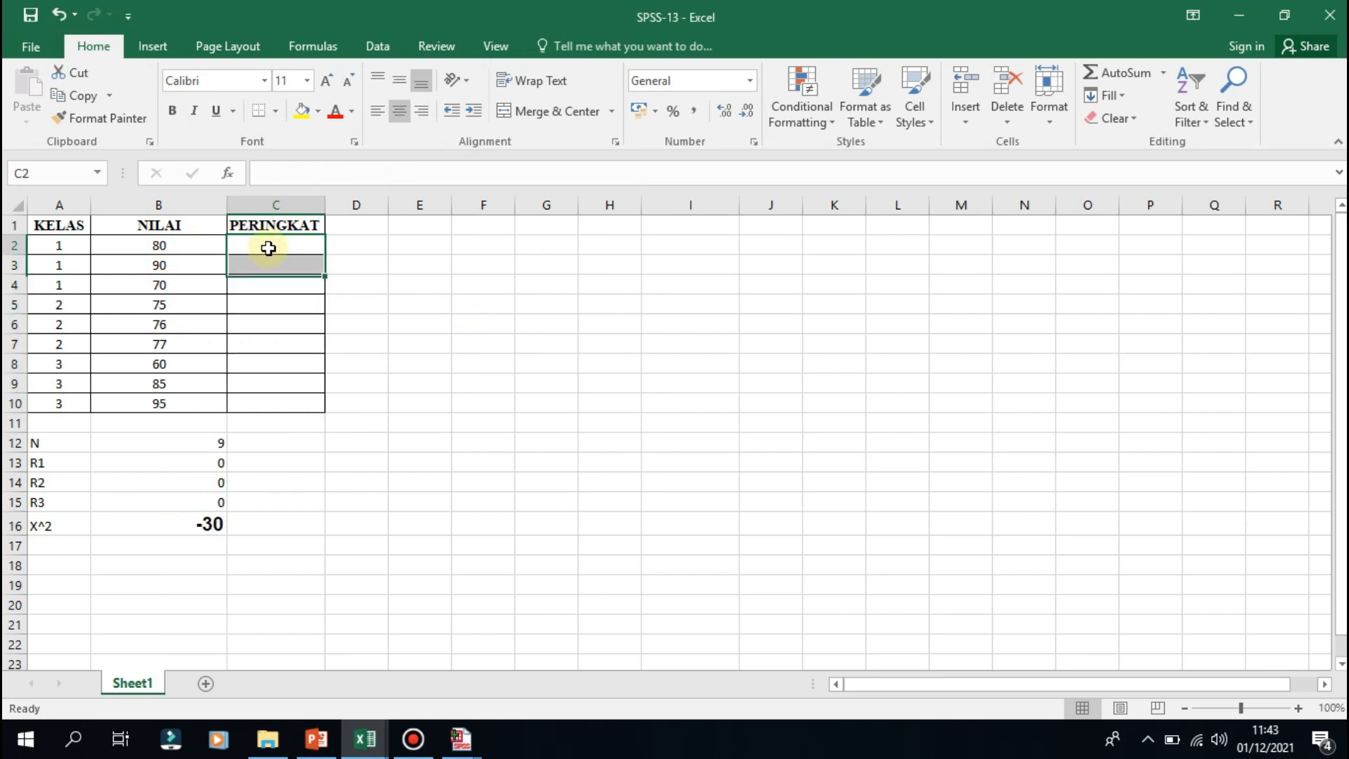
pyautogui.doubleClick(183, 450)
pyautogui.click(184, 434)
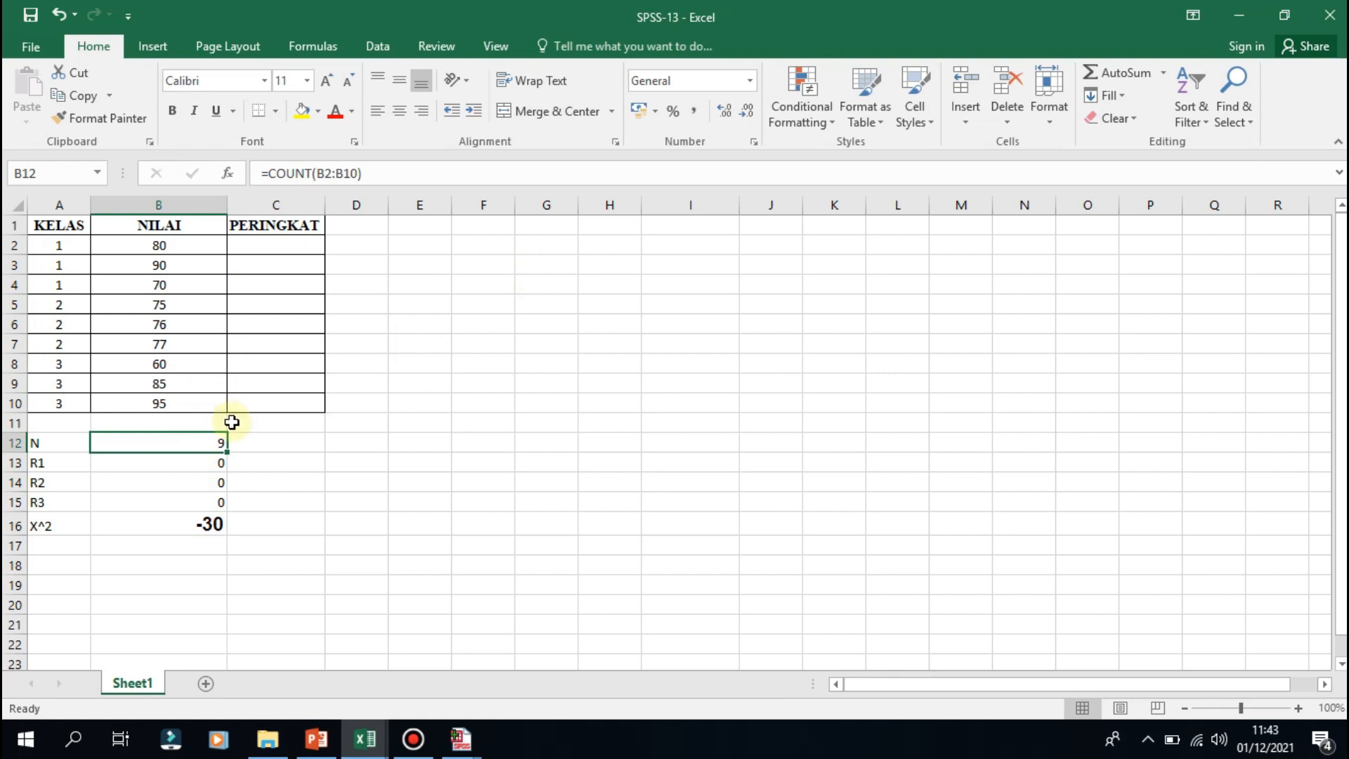
pyautogui.press('Delete')
pyautogui.click(266, 480)
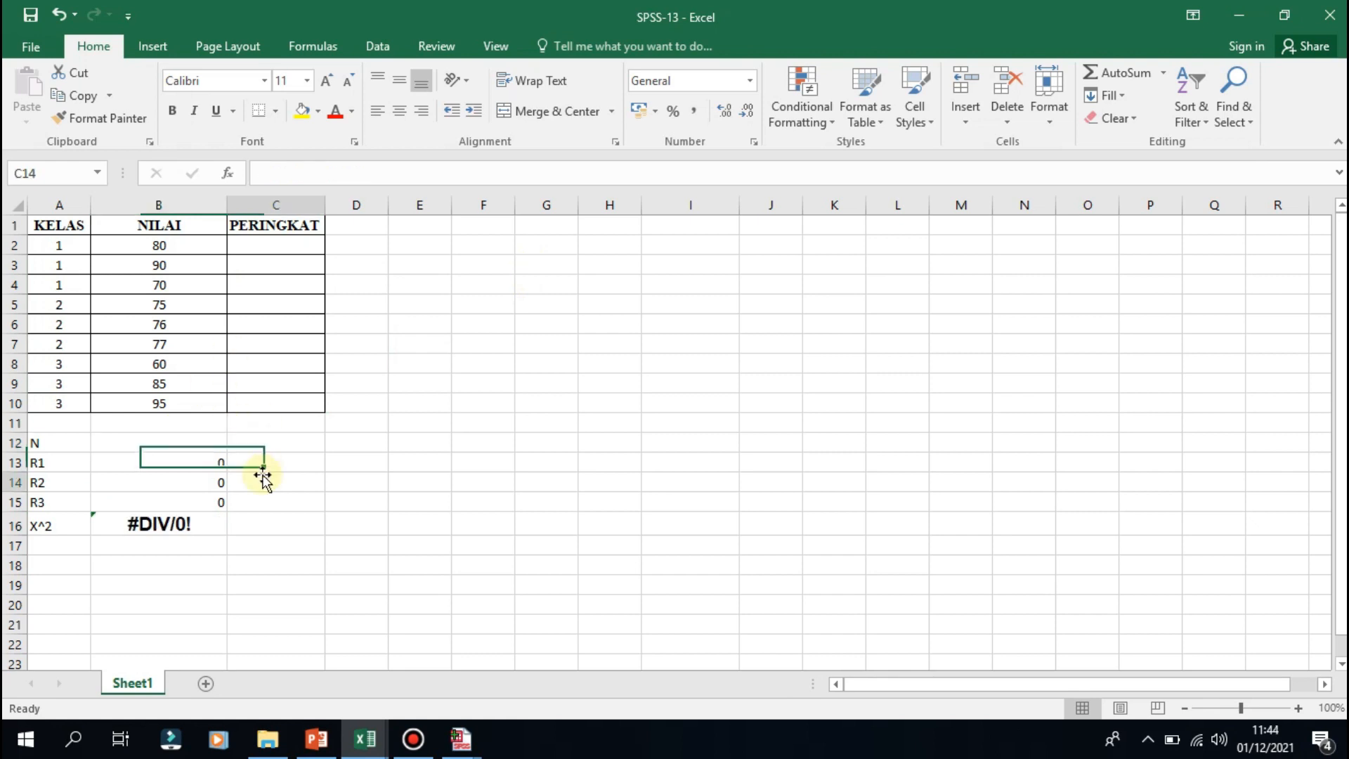
# Step: Clear the R1, R2 and R3 sum formulas from cells B13 to B15
pyautogui.moveTo(173, 441); pyautogui.dragTo(176, 491)
pyautogui.click(176, 499)
pyautogui.doubleClick(176, 499)
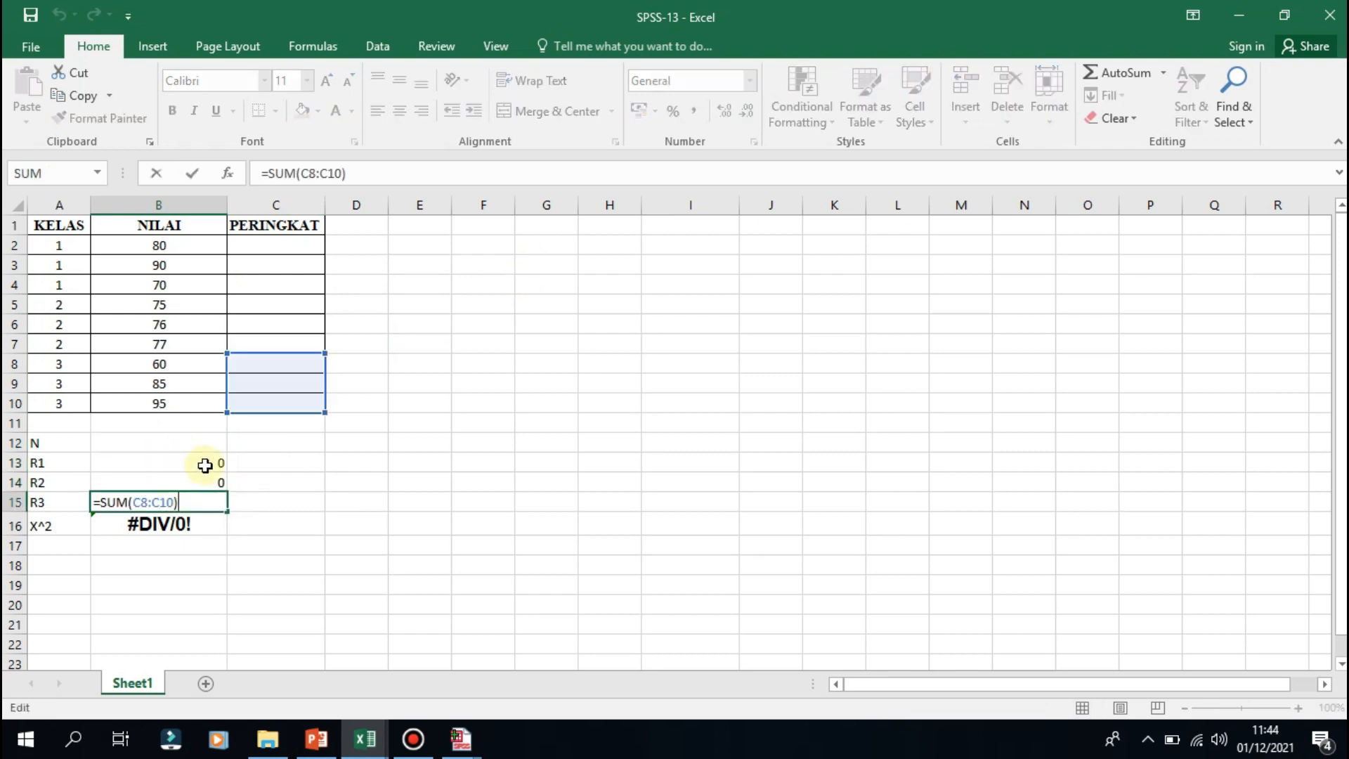
pyautogui.press('Escape')
pyautogui.press('Up')
pyautogui.press('Up')
pyautogui.press('Up')
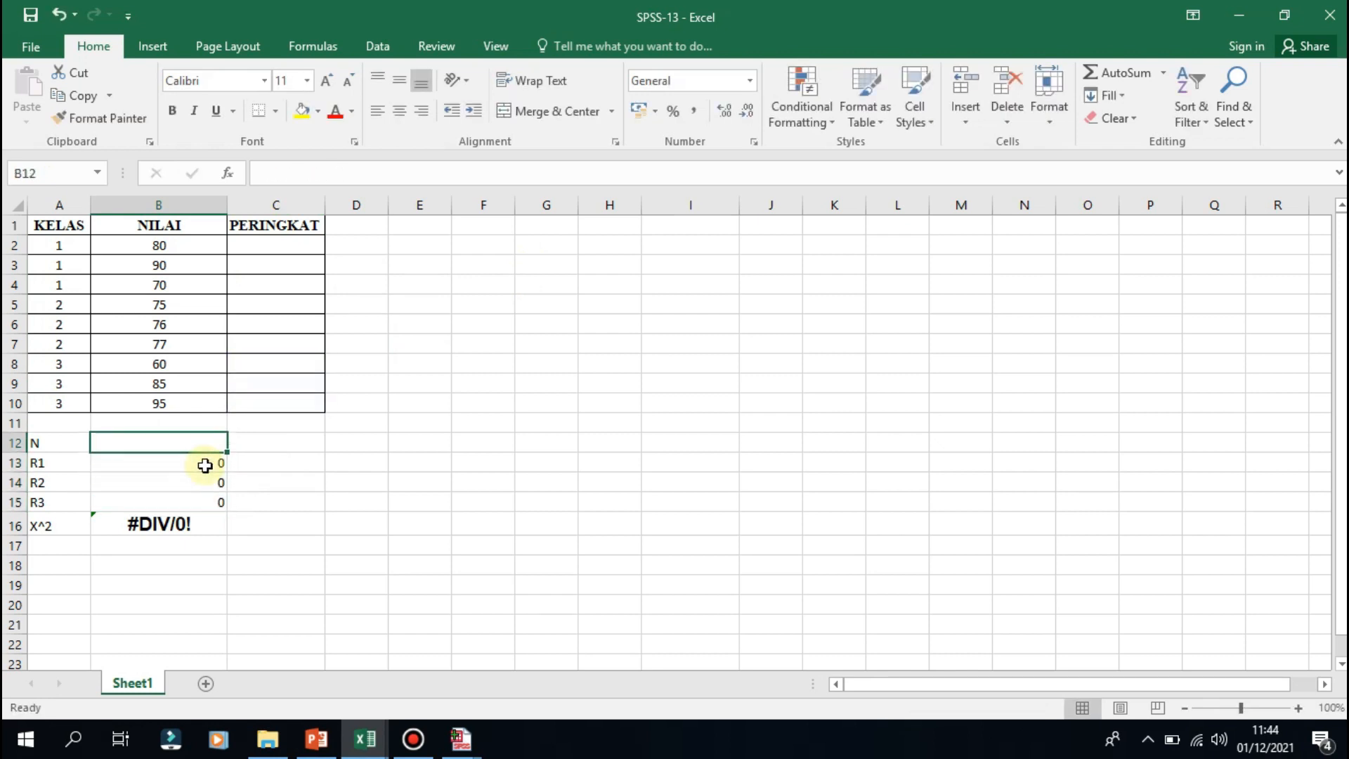
pyautogui.hotkey('shift', 'Down')
pyautogui.hotkey('shift', 'Down')
pyautogui.hotkey('shift', 'Down')
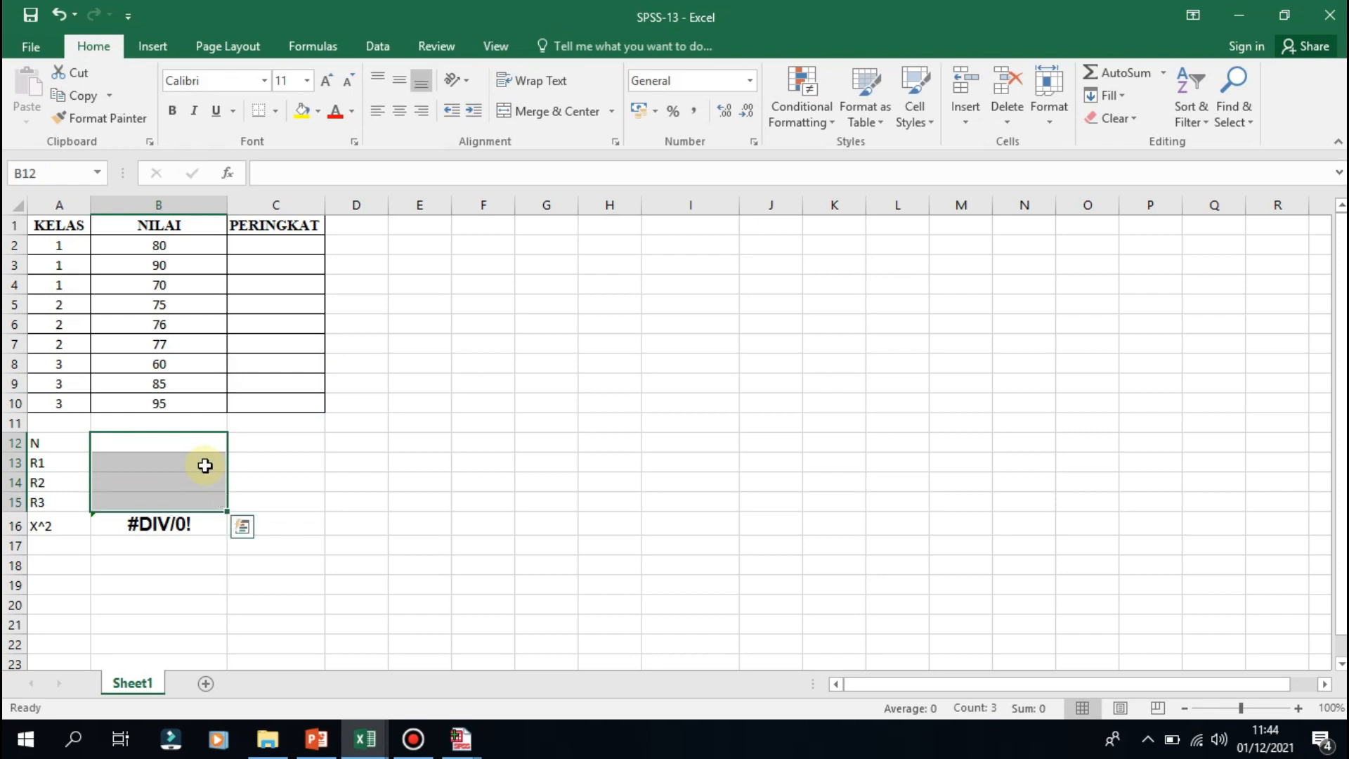
pyautogui.press('Delete')
pyautogui.click(430, 265)
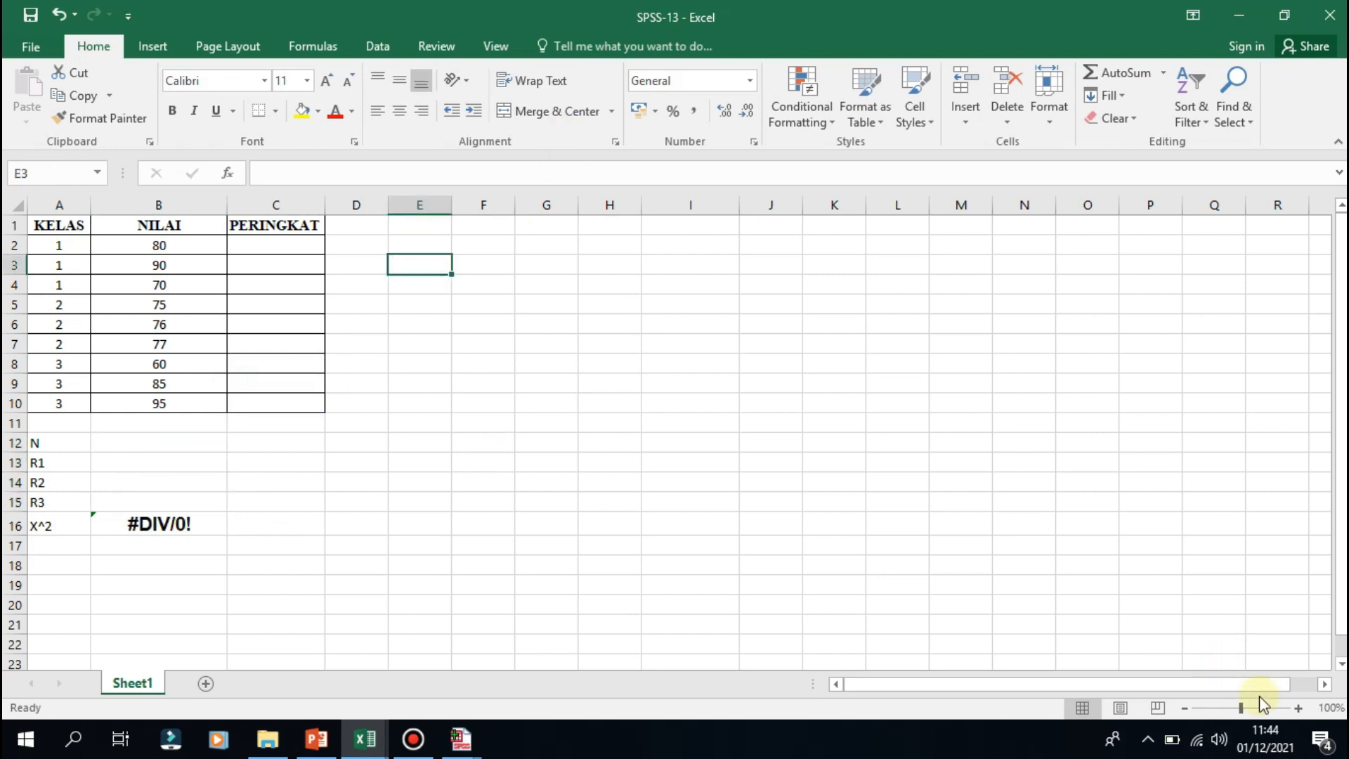
pyautogui.click(1299, 708)
pyautogui.click(1300, 708)
pyautogui.click(1299, 708)
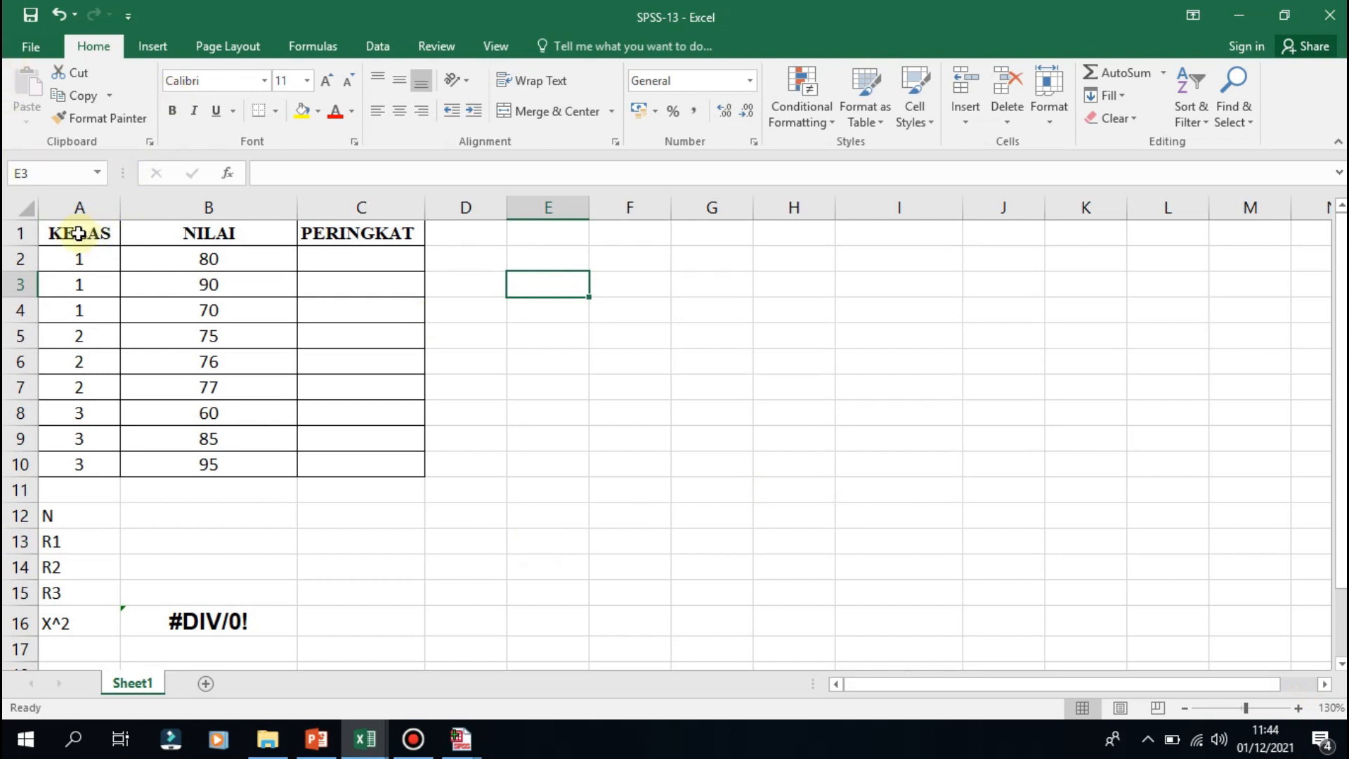
pyautogui.click(371, 260)
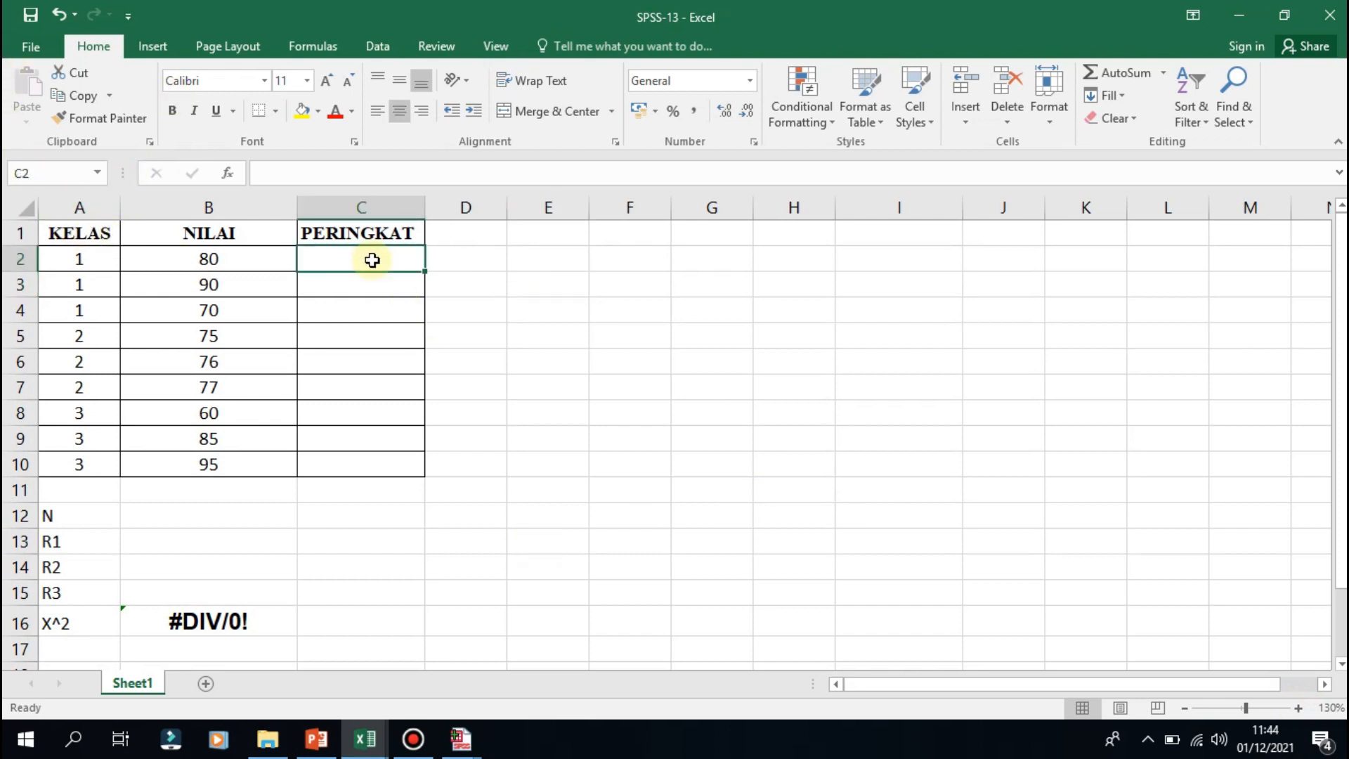
pyautogui.doubleClick(373, 260)
pyautogui.write('=')
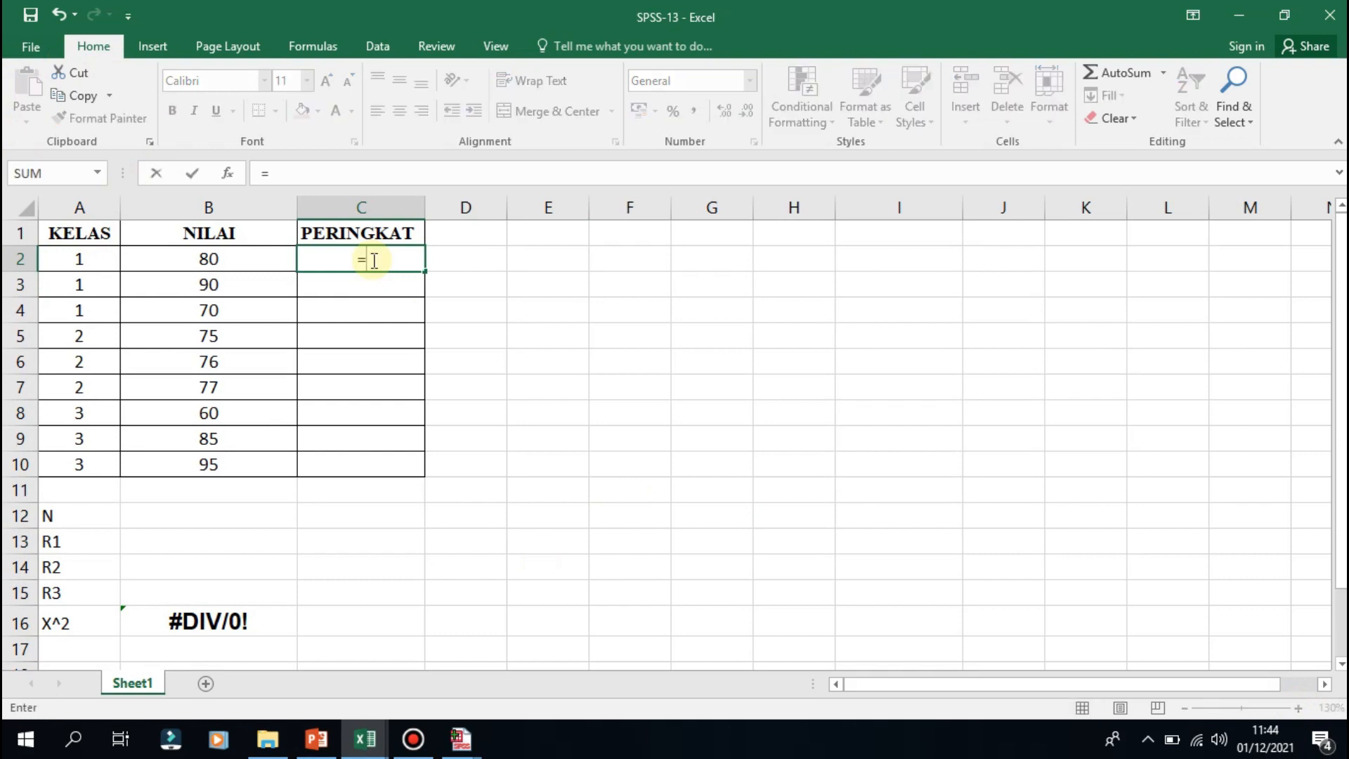
pyautogui.press('Escape')
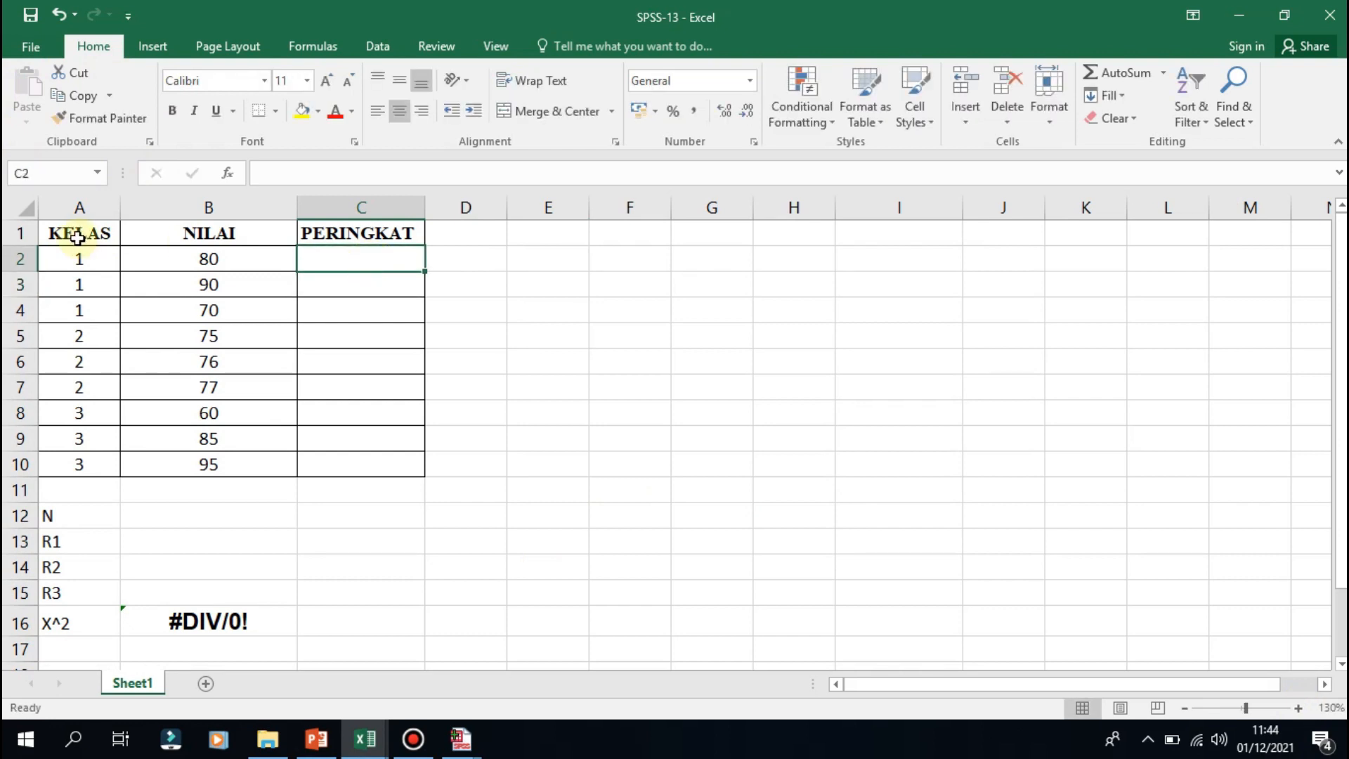
# Step: Format the first PERINGKAT cell, C2, as bold Arial at size 14
pyautogui.click(218, 81)
pyautogui.write('Arial')
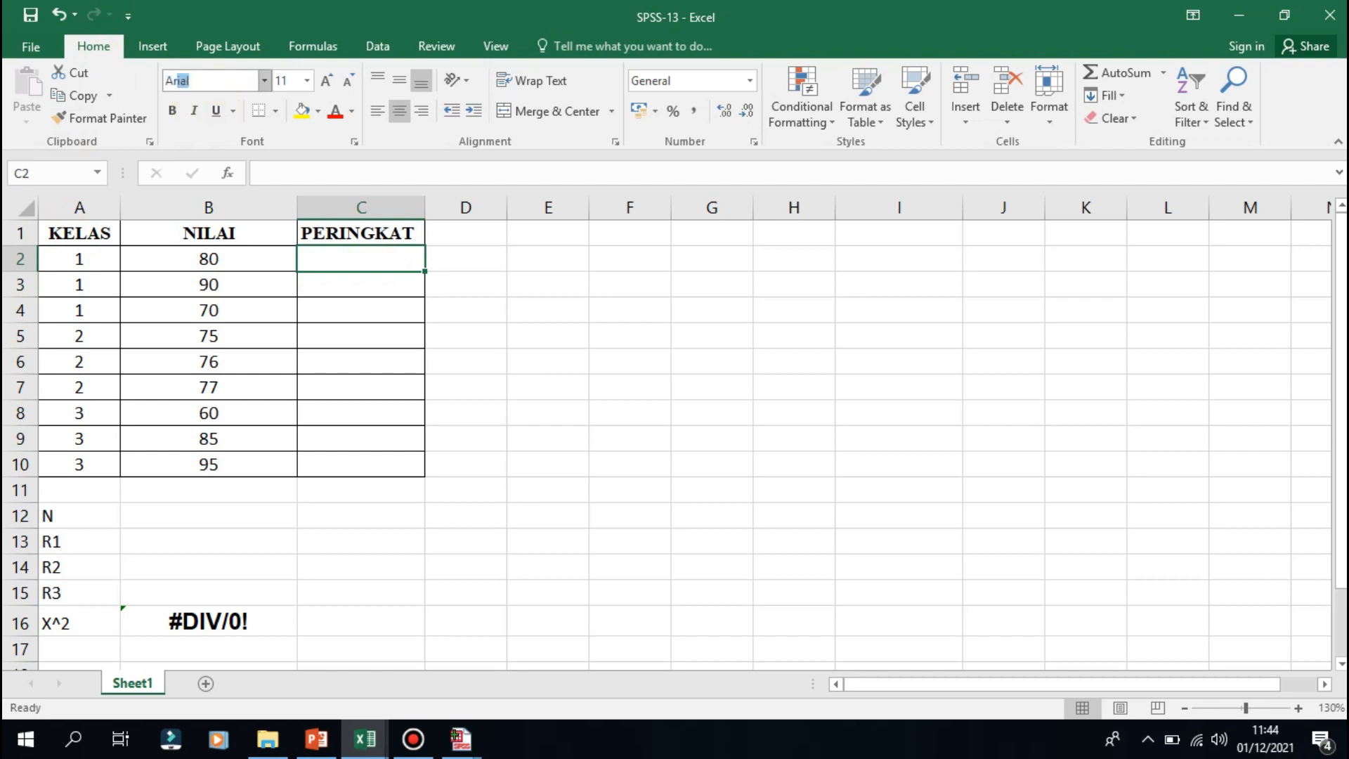
pyautogui.press('Return')
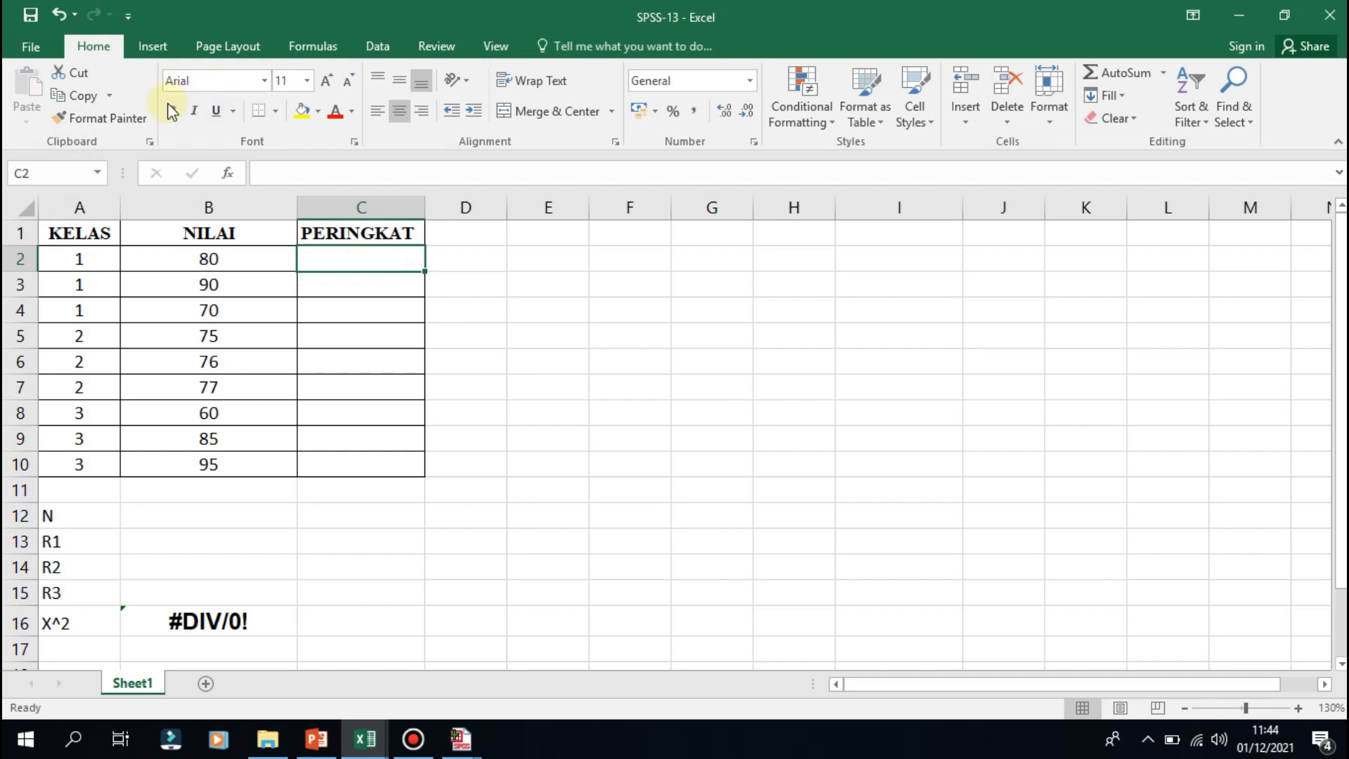
pyautogui.click(173, 113)
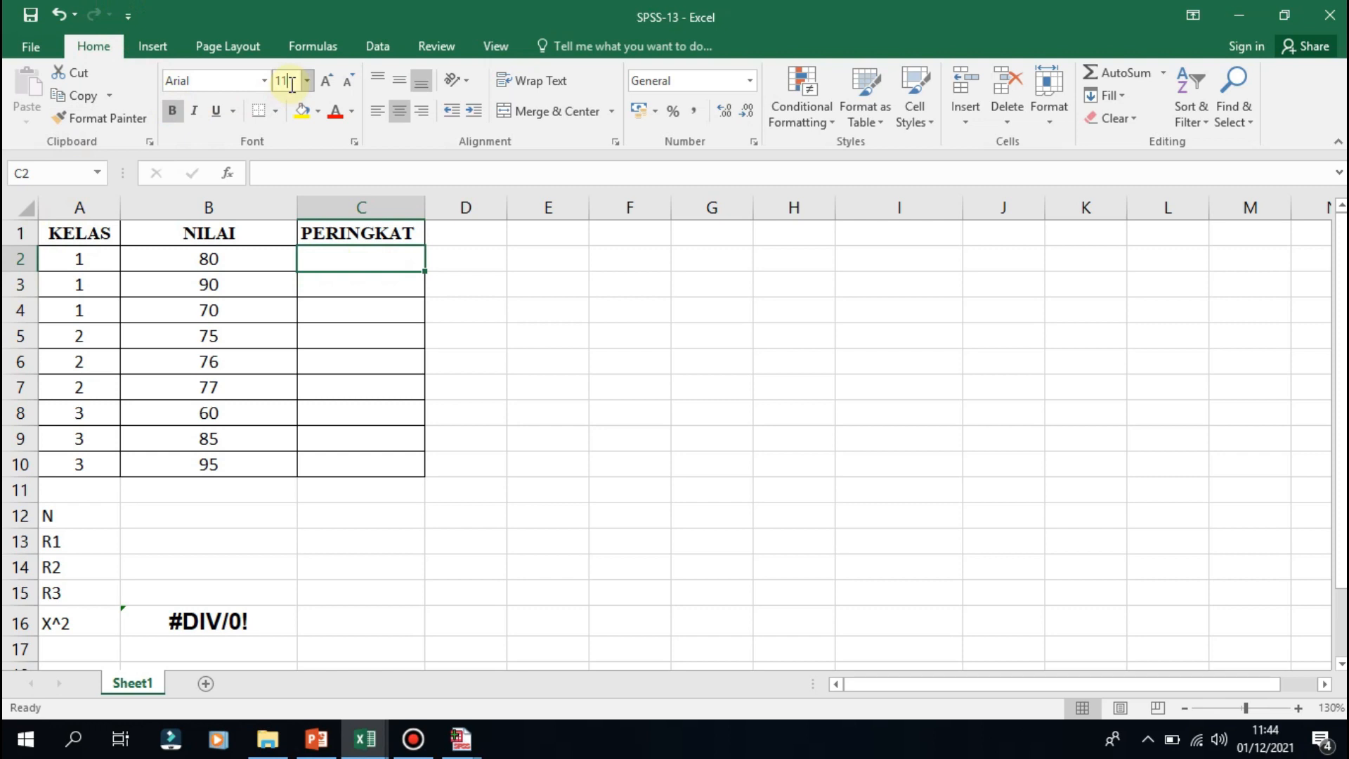
pyautogui.click(292, 84)
pyautogui.press('BackSpace')
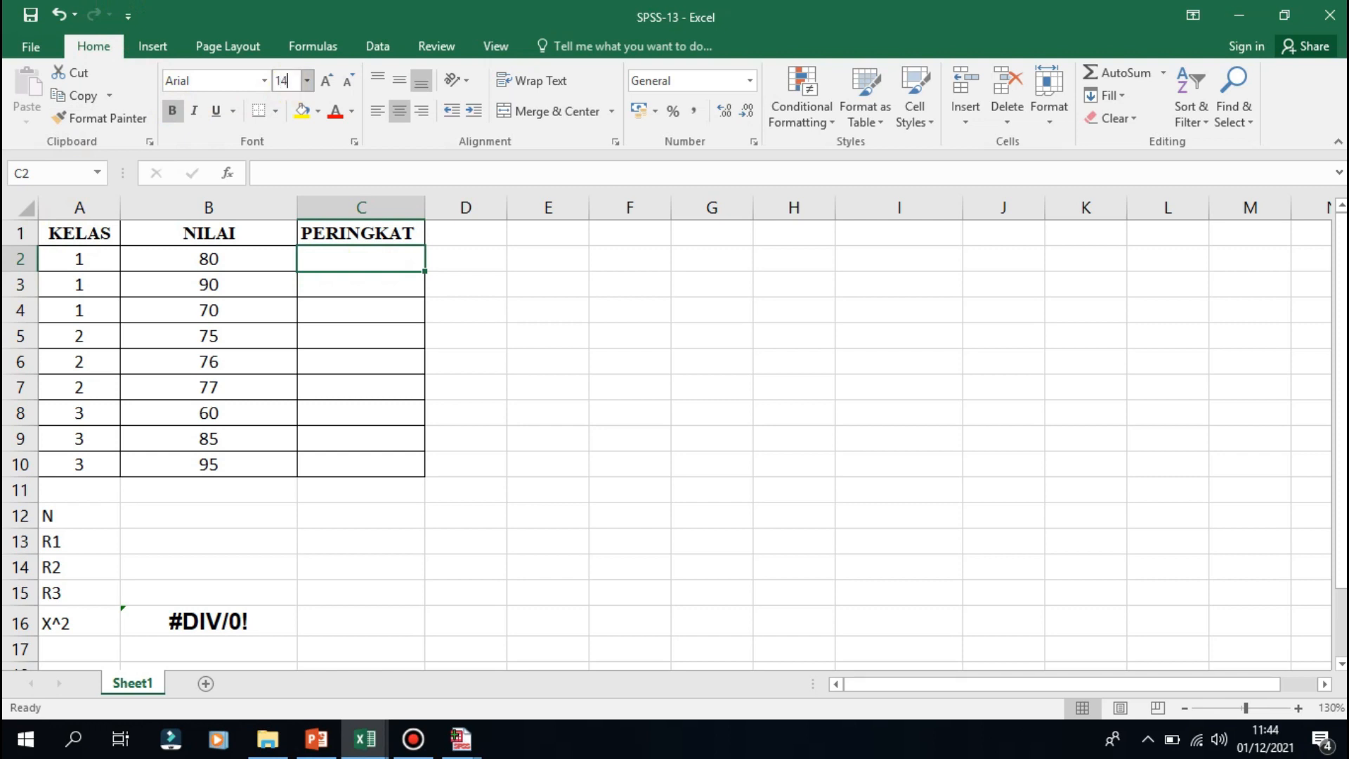
pyautogui.press('Return')
# Step: Enter the formula =RANK(B2;$B$2:$B$10;1) in cell C2 to rank the first score in ascending order
pyautogui.doubleClick(354, 257)
pyautogui.write('=R')
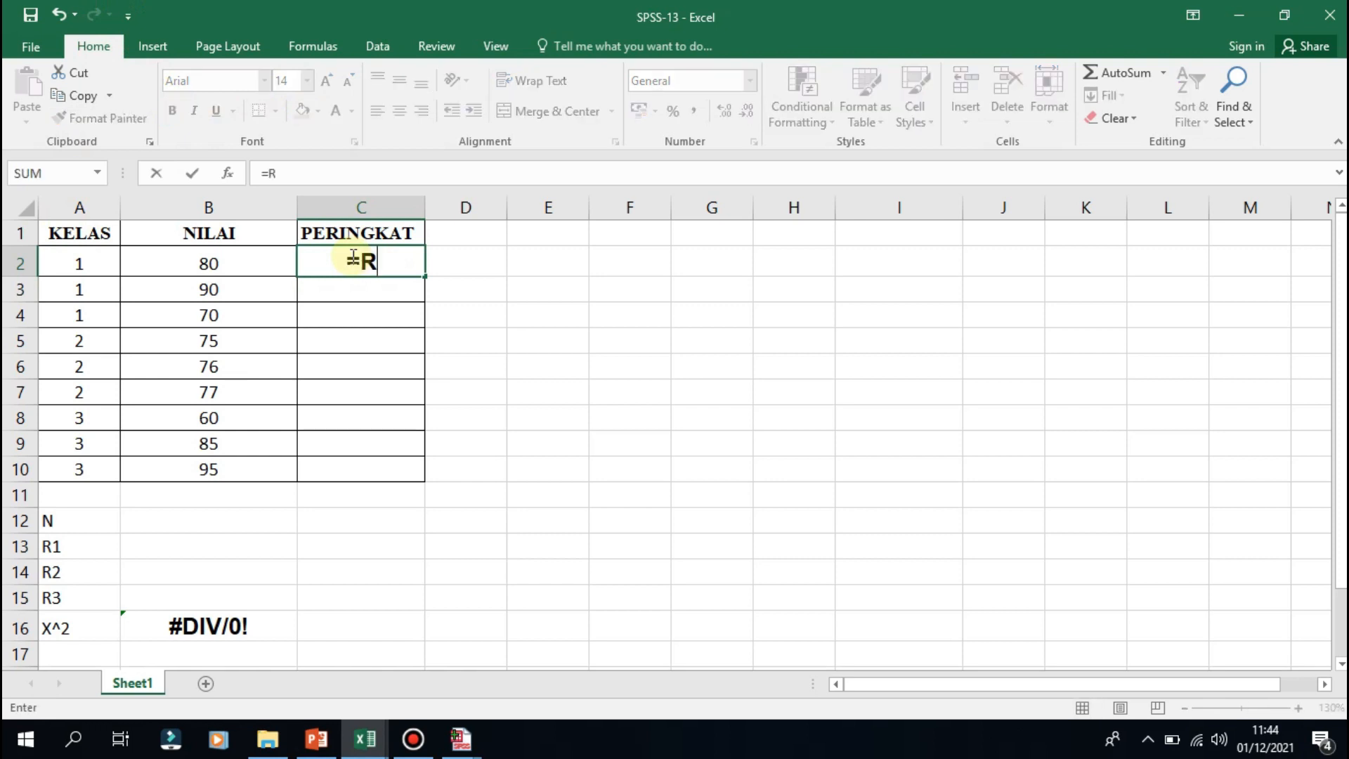
pyautogui.write('ANK')
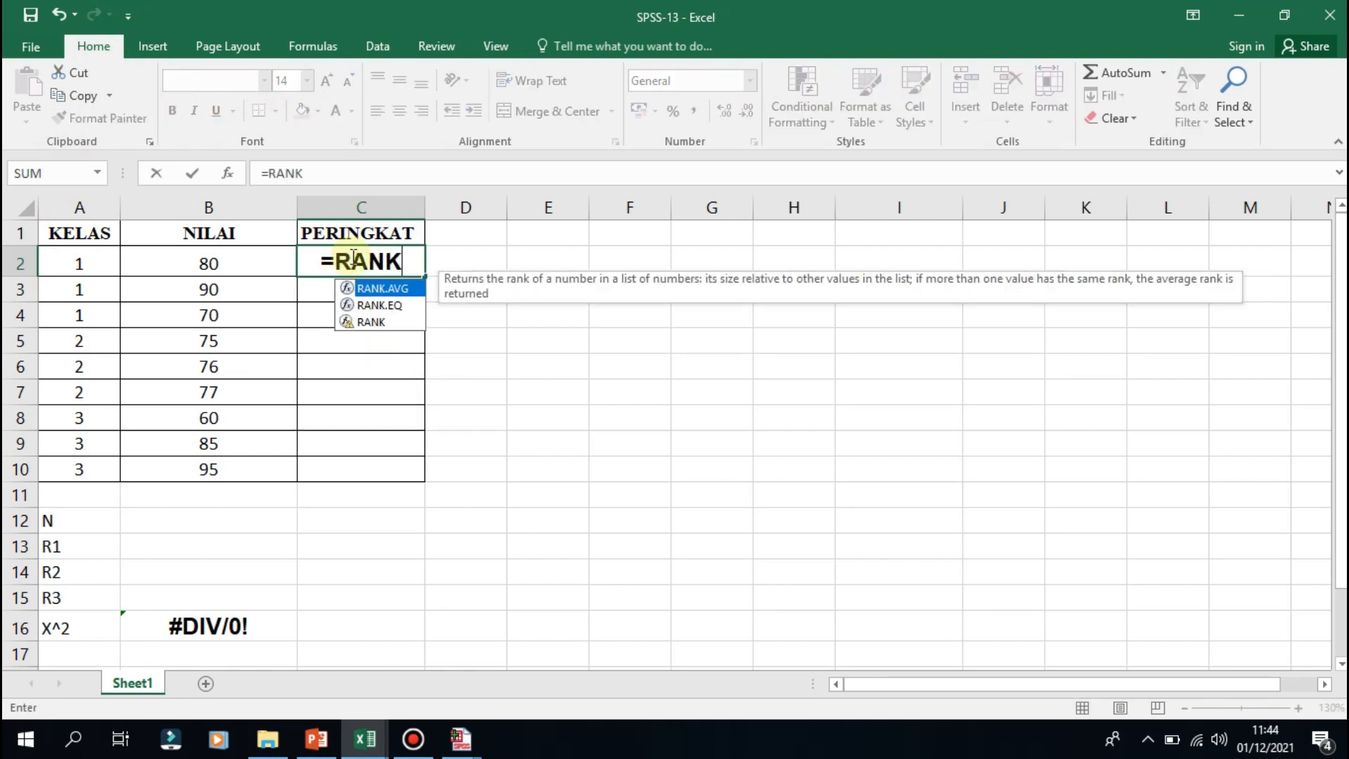
pyautogui.write('(')
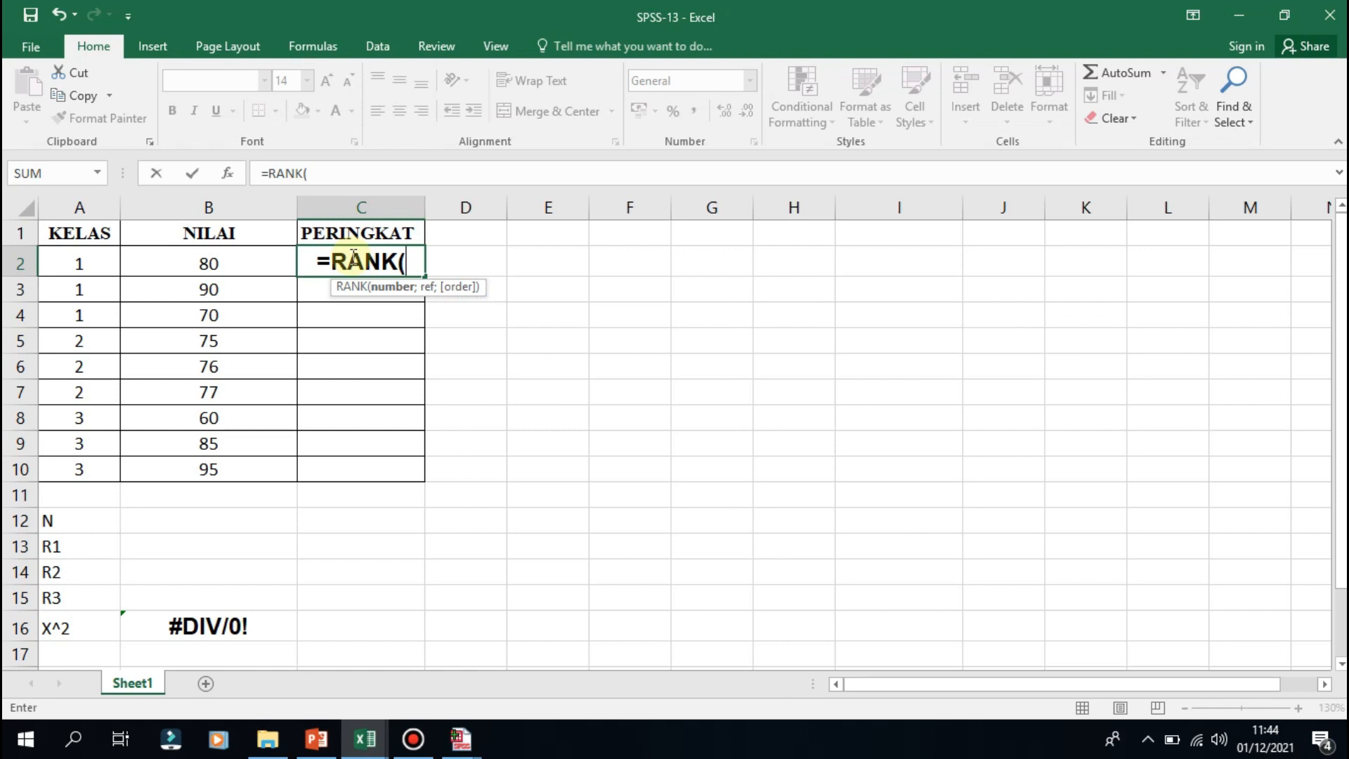
pyautogui.press('Left')
pyautogui.write(';')
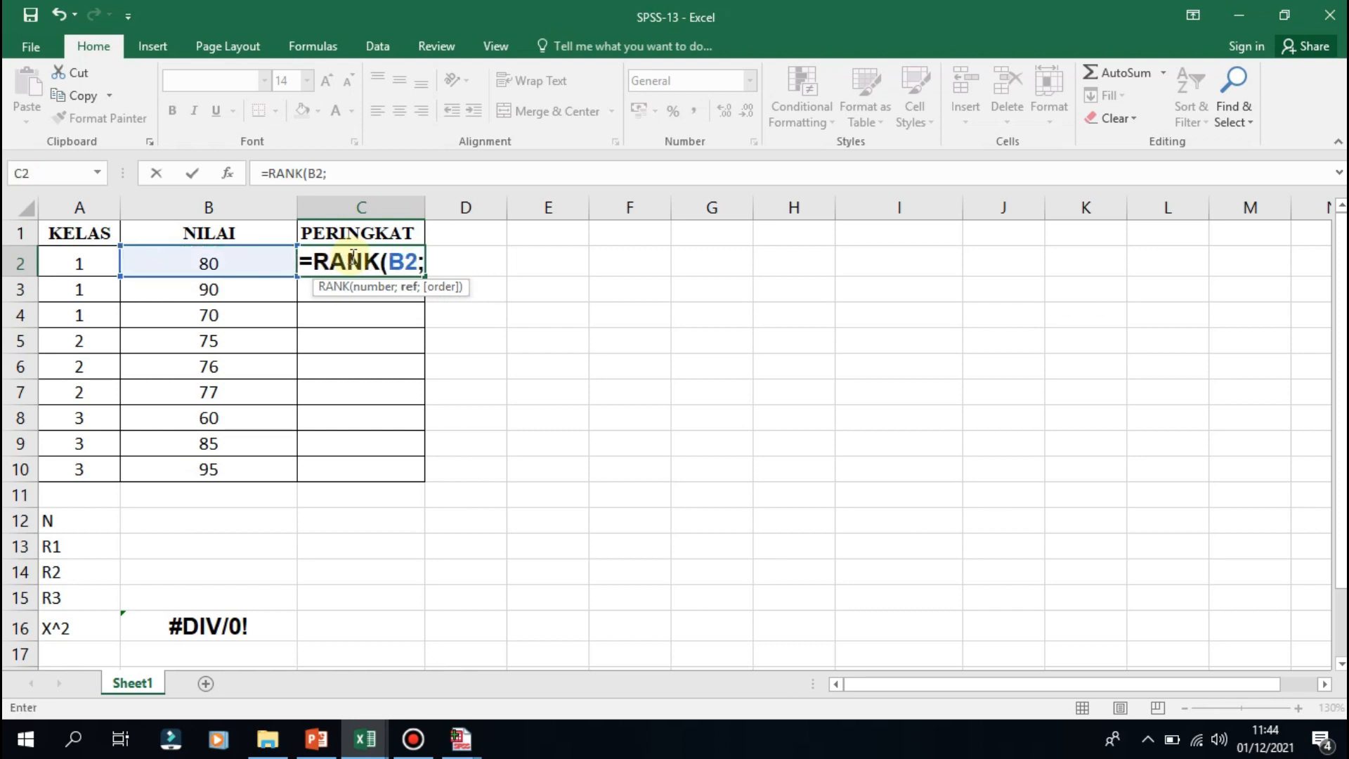
pyautogui.press('Left')
pyautogui.hotkey('shift', 'Down')
pyautogui.hotkey('shift', 'Down')
pyautogui.hotkey('shift', 'Down')
pyautogui.hotkey('shift', 'Down')
pyautogui.hotkey('shift', 'Down')
pyautogui.hotkey('shift', 'Down')
pyautogui.hotkey('shift', 'Down')
pyautogui.hotkey('shift', 'Down')
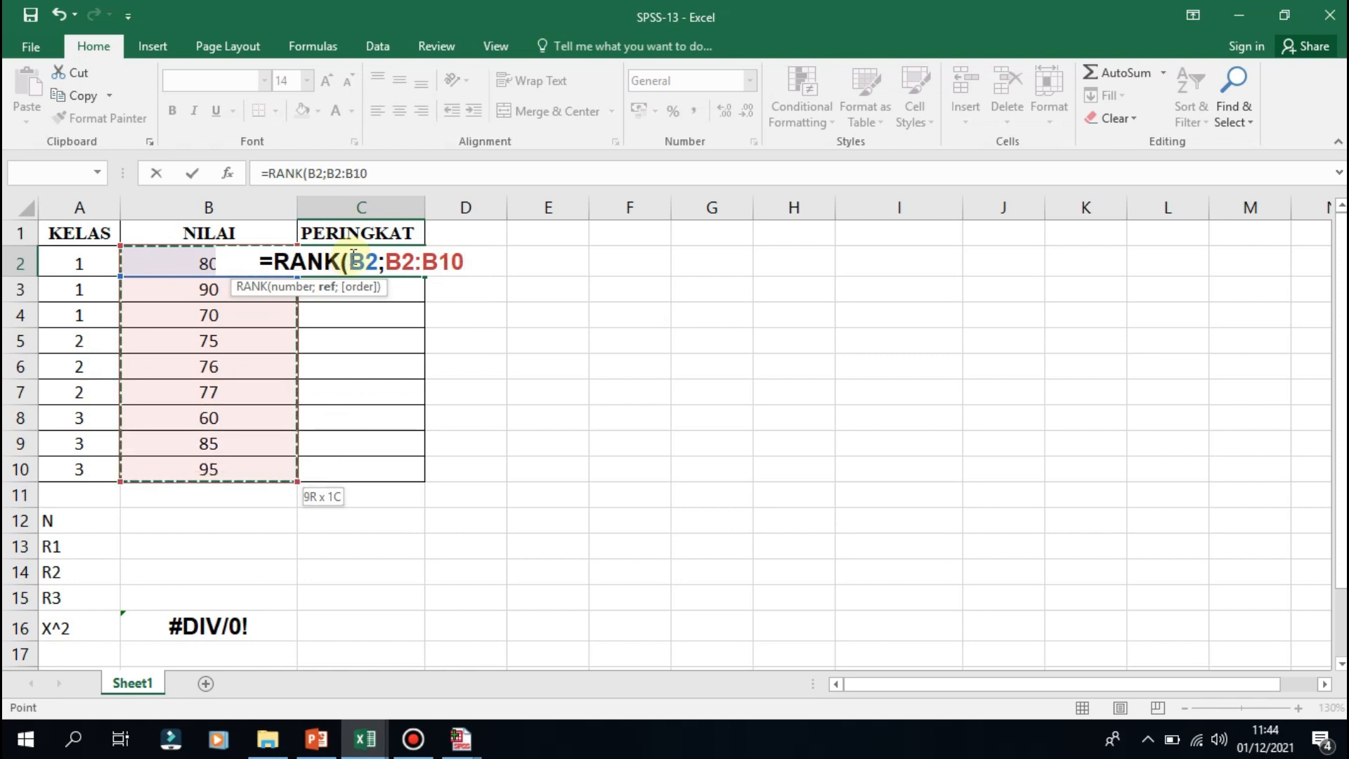
pyautogui.press('F4')
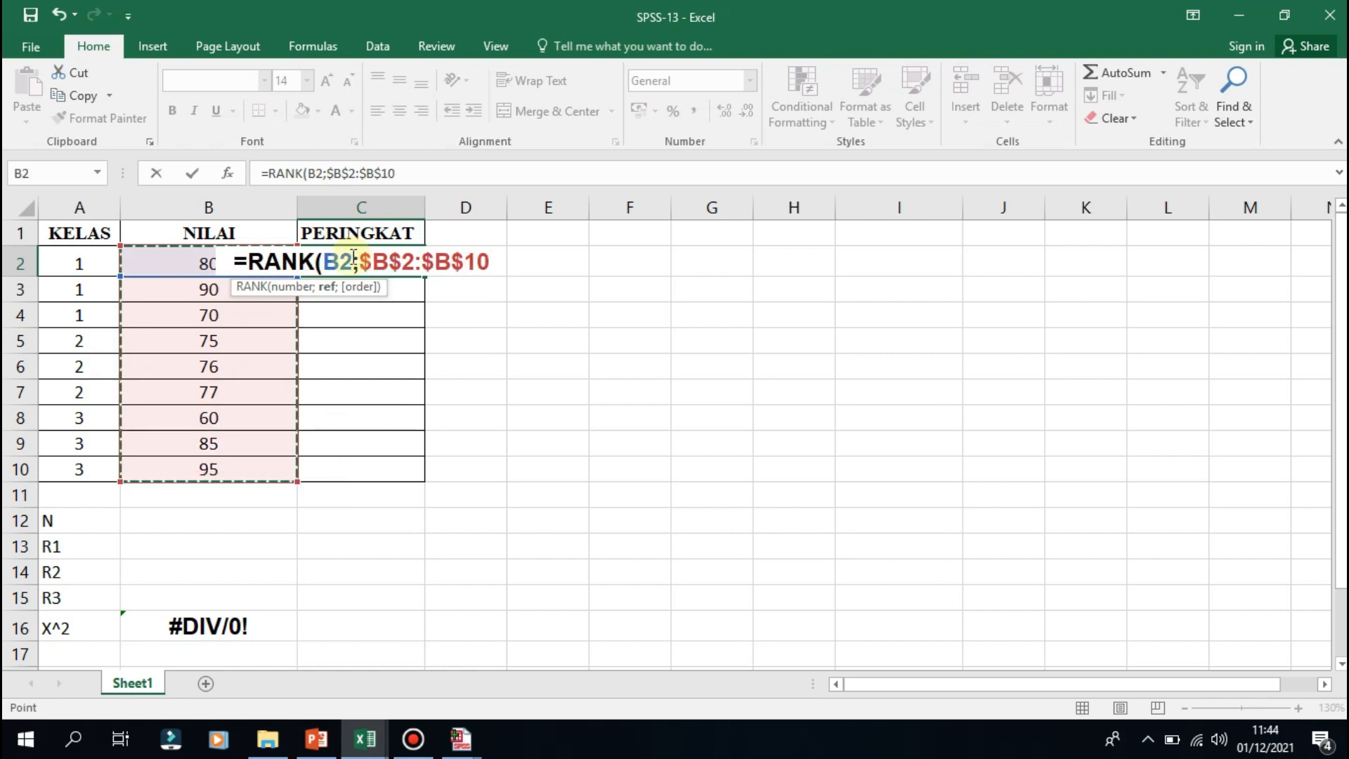
pyautogui.write(';')
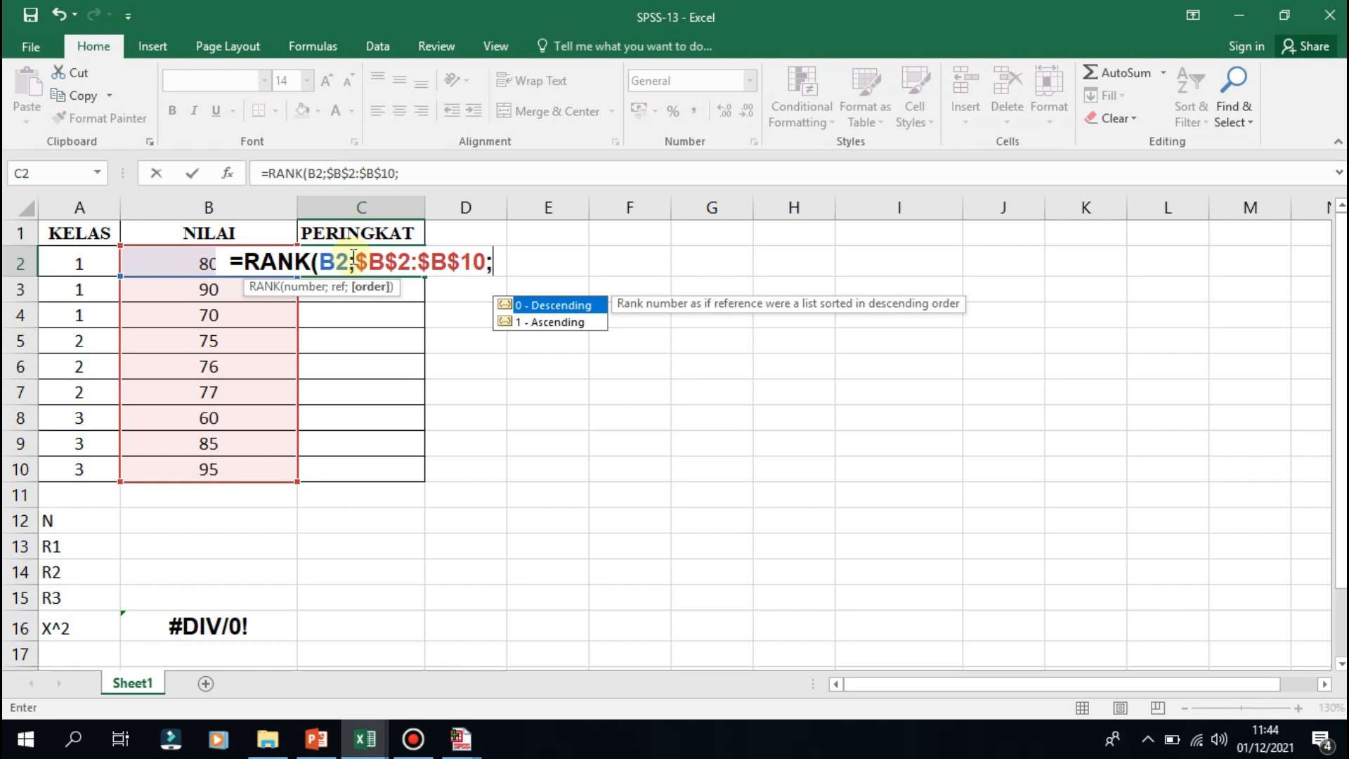
pyautogui.write('1')
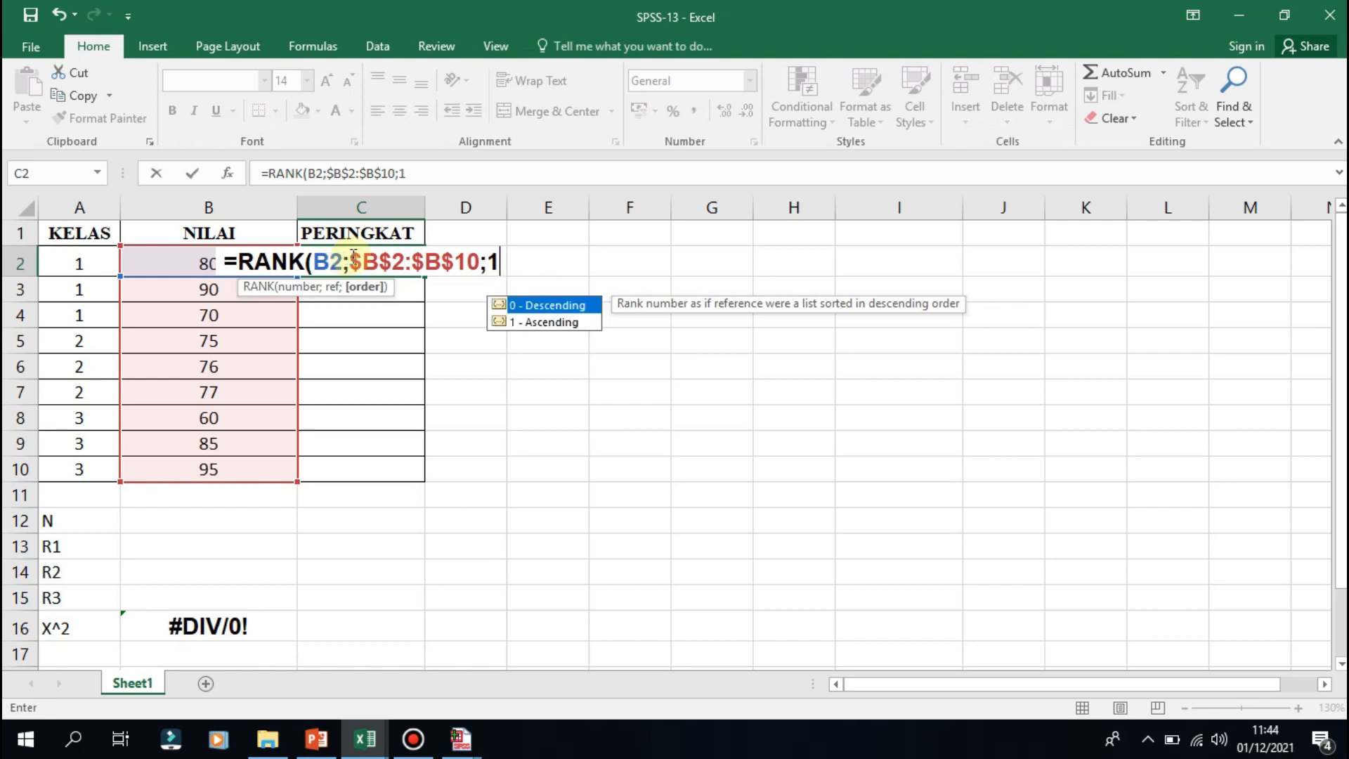
pyautogui.write(')')
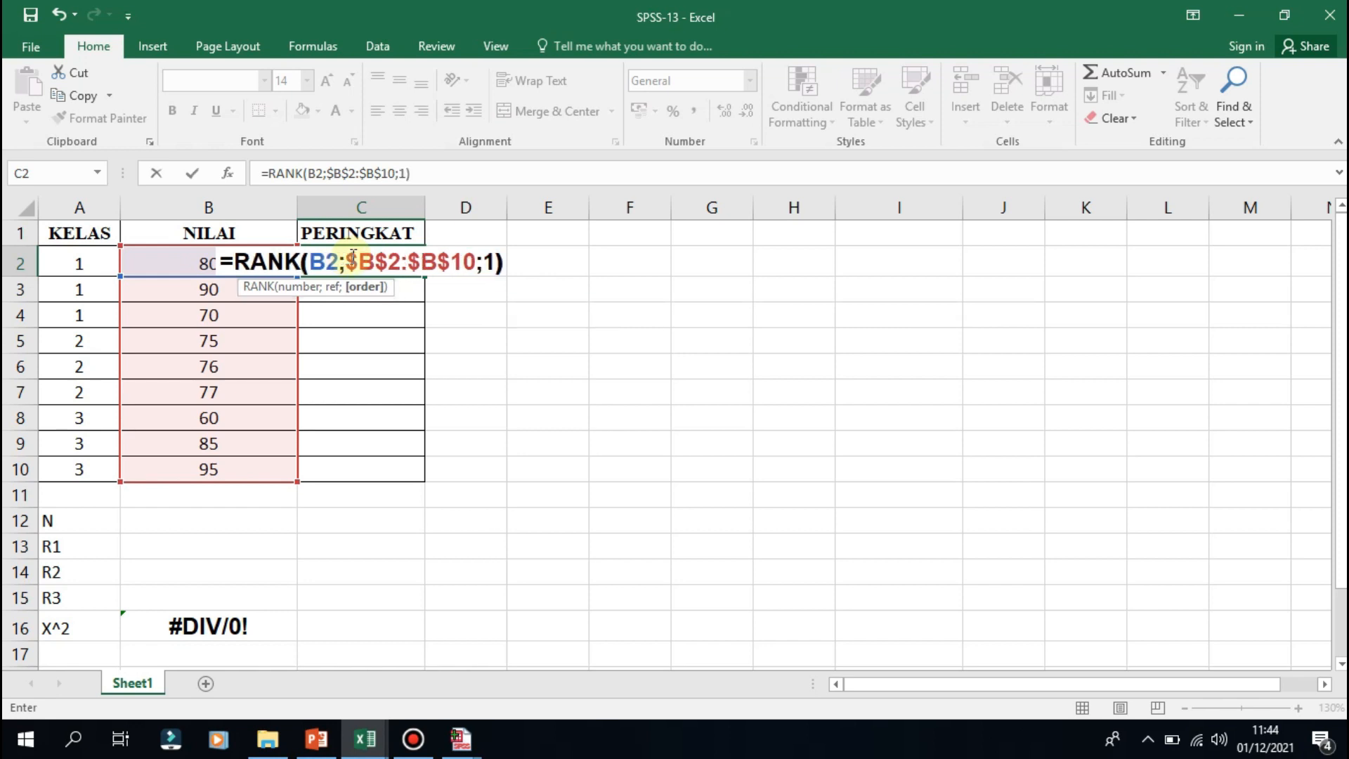
pyautogui.press('Return')
# Step: Copy the RANK formula from C2 into cells C3 to C10 of the PERINGKAT column
pyautogui.click(354, 259)
pyautogui.hotkey('ctrl', 'c')
pyautogui.press('Down')
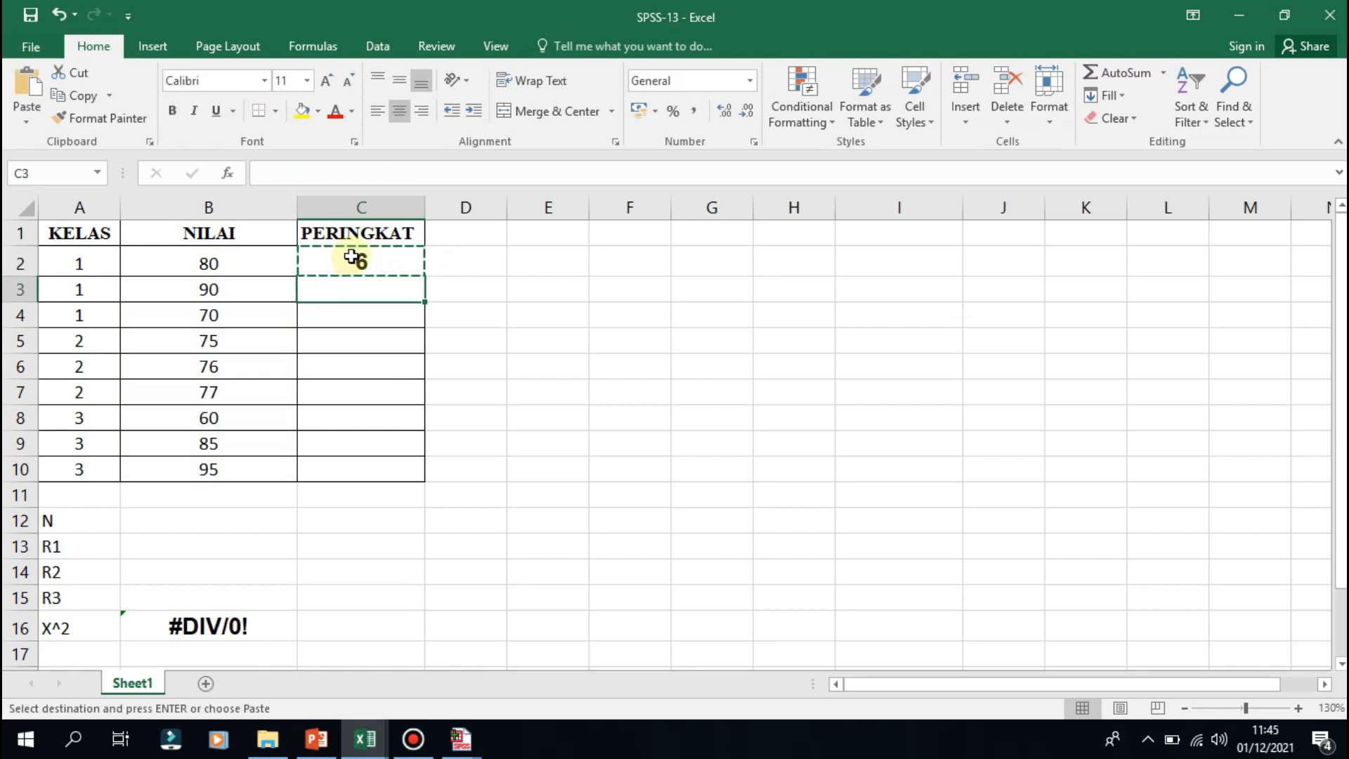
pyautogui.hotkey('shift', 'Down')
pyautogui.hotkey('shift', 'Down')
pyautogui.hotkey('shift', 'Down')
pyautogui.hotkey('shift', 'Down')
pyautogui.hotkey('shift', 'Down')
pyautogui.hotkey('shift', 'Down')
pyautogui.hotkey('shift', 'Down')
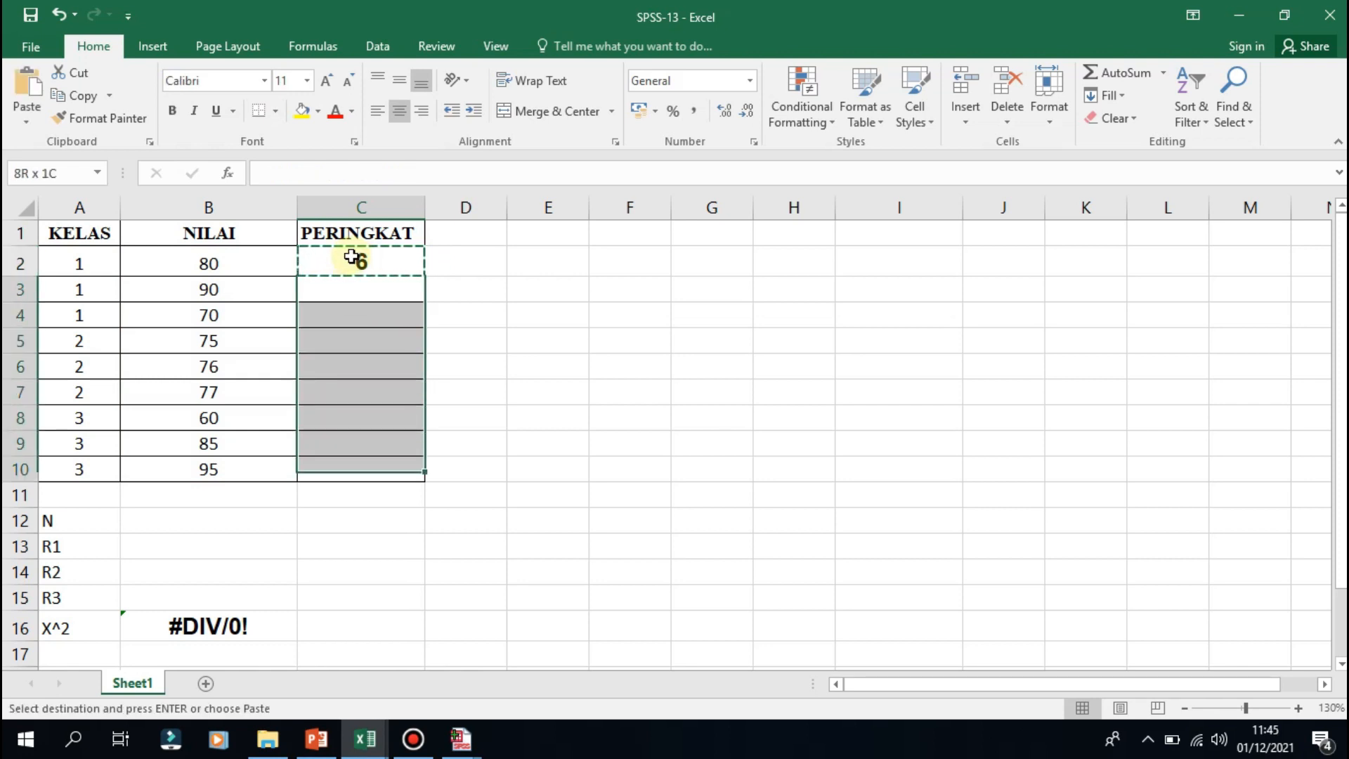
pyautogui.press('Return')
# Step: Examine the arguments of the RANK formula in cell C2 and close it unchanged
pyautogui.click(351, 257)
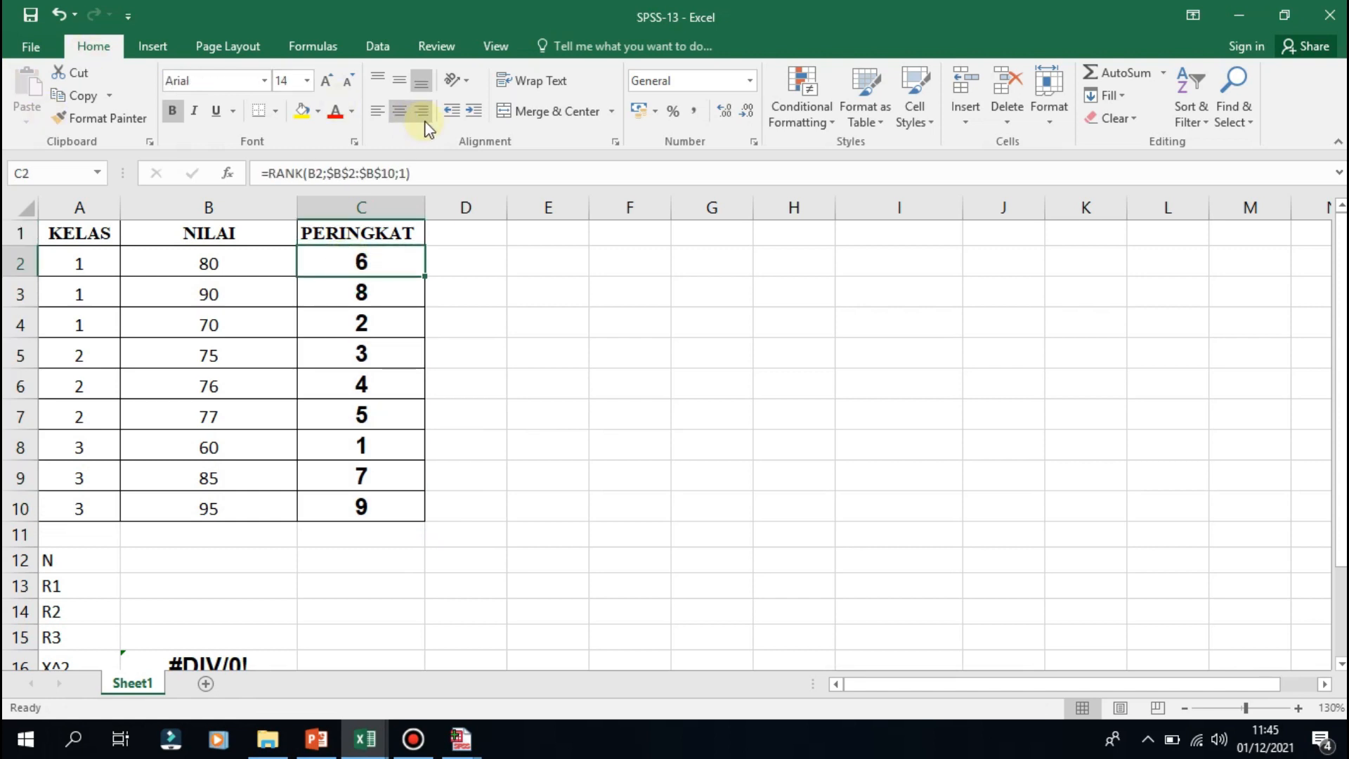
pyautogui.click(328, 234)
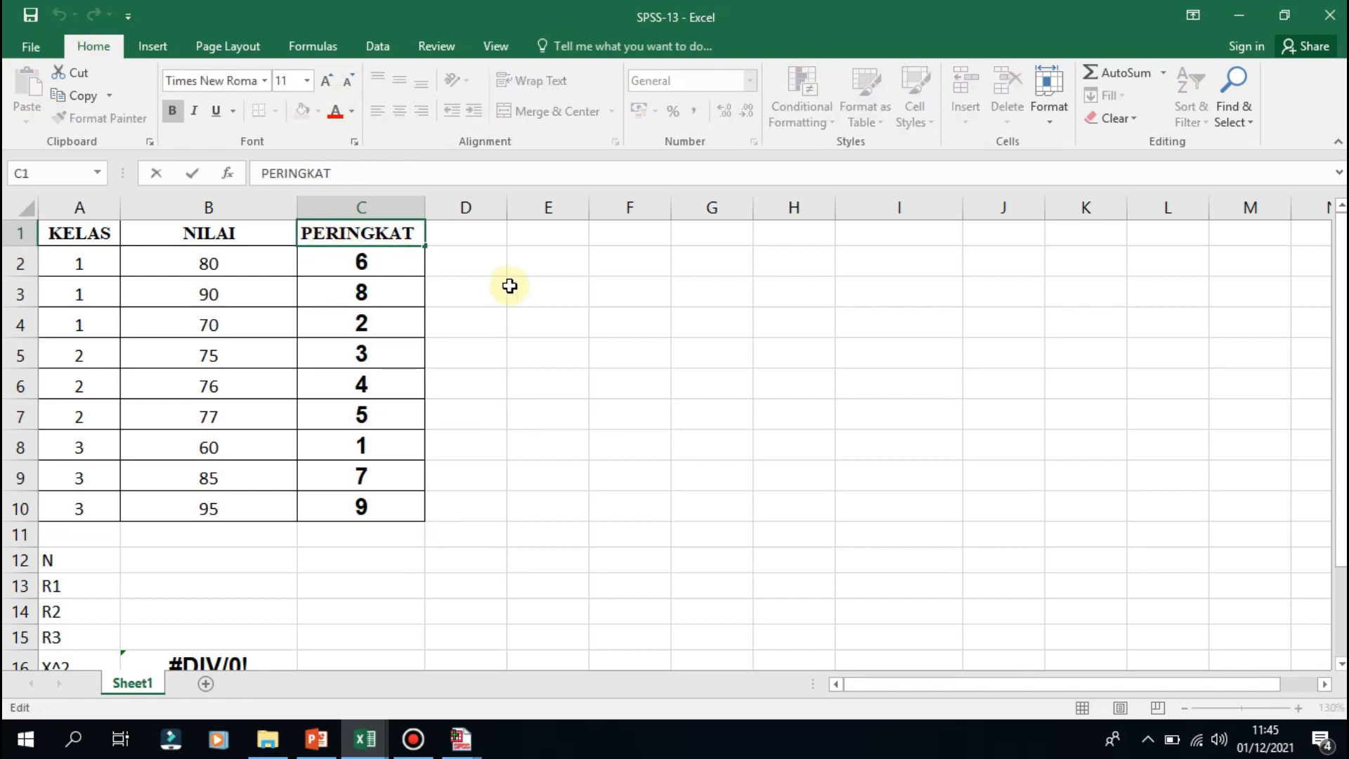
pyautogui.click(376, 267)
pyautogui.doubleClick(376, 268)
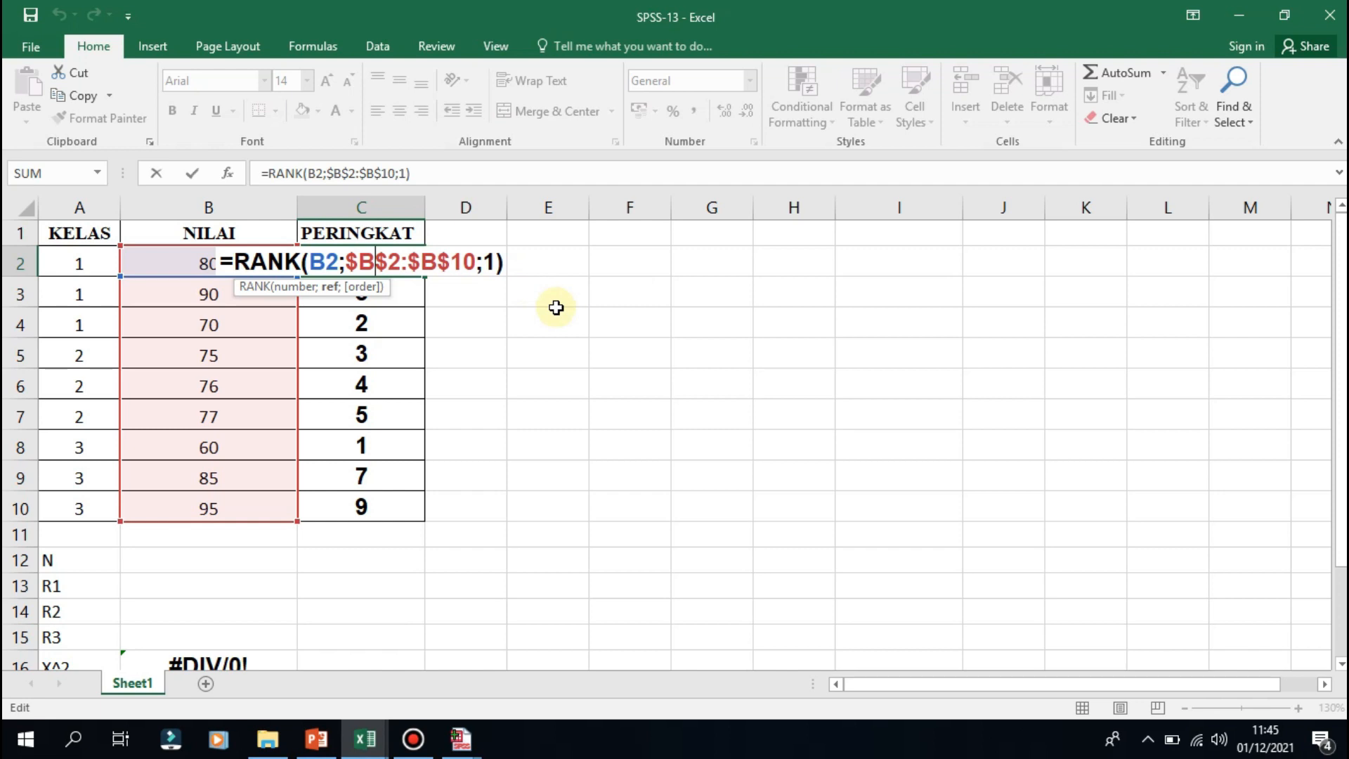
pyautogui.press('Return')
# Step: Make the labels N, R1, R2, R3 and X^2 in cells A12 to A16 bold
pyautogui.press('Down')
pyautogui.press('Down')
pyautogui.press('Down')
pyautogui.press('Down')
pyautogui.press('Down')
pyautogui.press('Down')
pyautogui.press('Down')
pyautogui.press('Down')
pyautogui.press('Down')
pyautogui.press('Down')
pyautogui.press('Down')
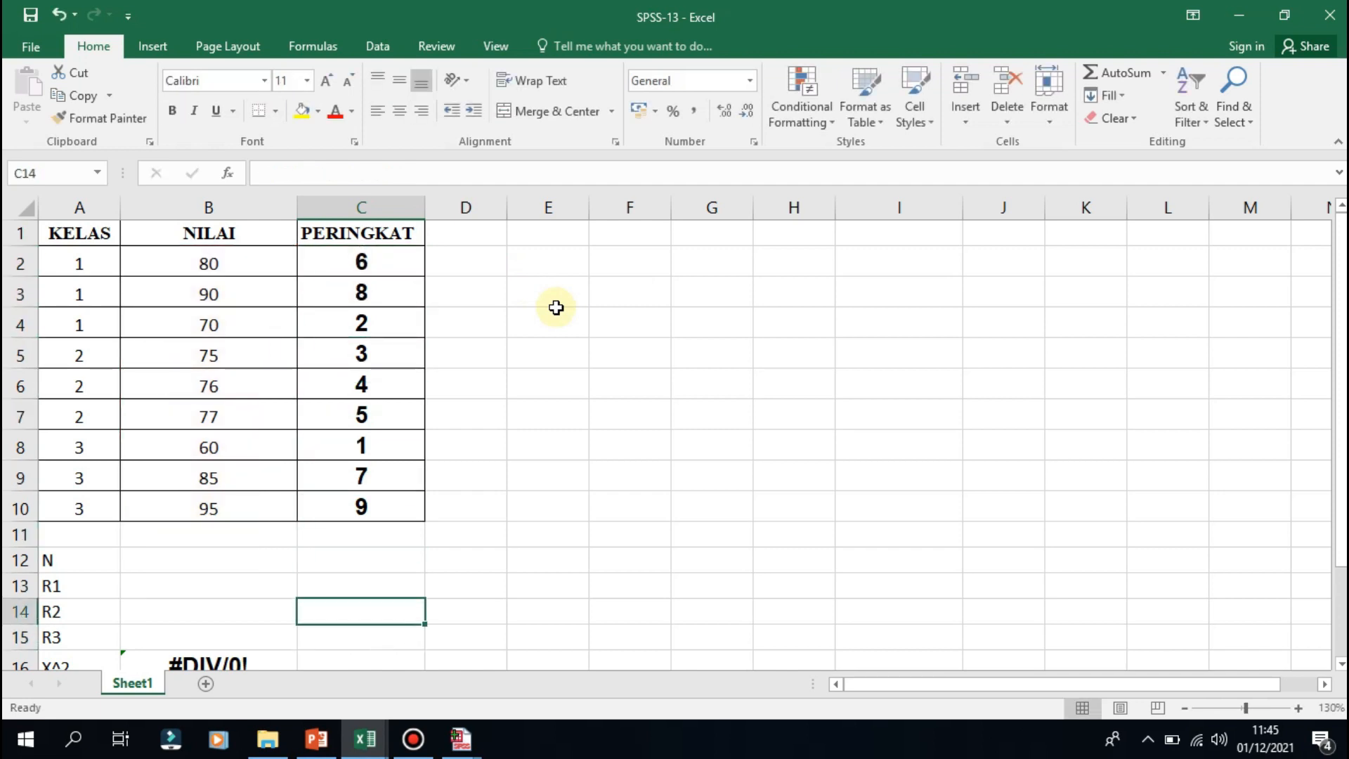
pyautogui.press('Up')
pyautogui.press('Up')
pyautogui.press('Left')
pyautogui.press('Left')
pyautogui.hotkey('shift', 'Down')
pyautogui.hotkey('shift', 'Down')
pyautogui.hotkey('shift', 'Down')
pyautogui.hotkey('shift', 'Down')
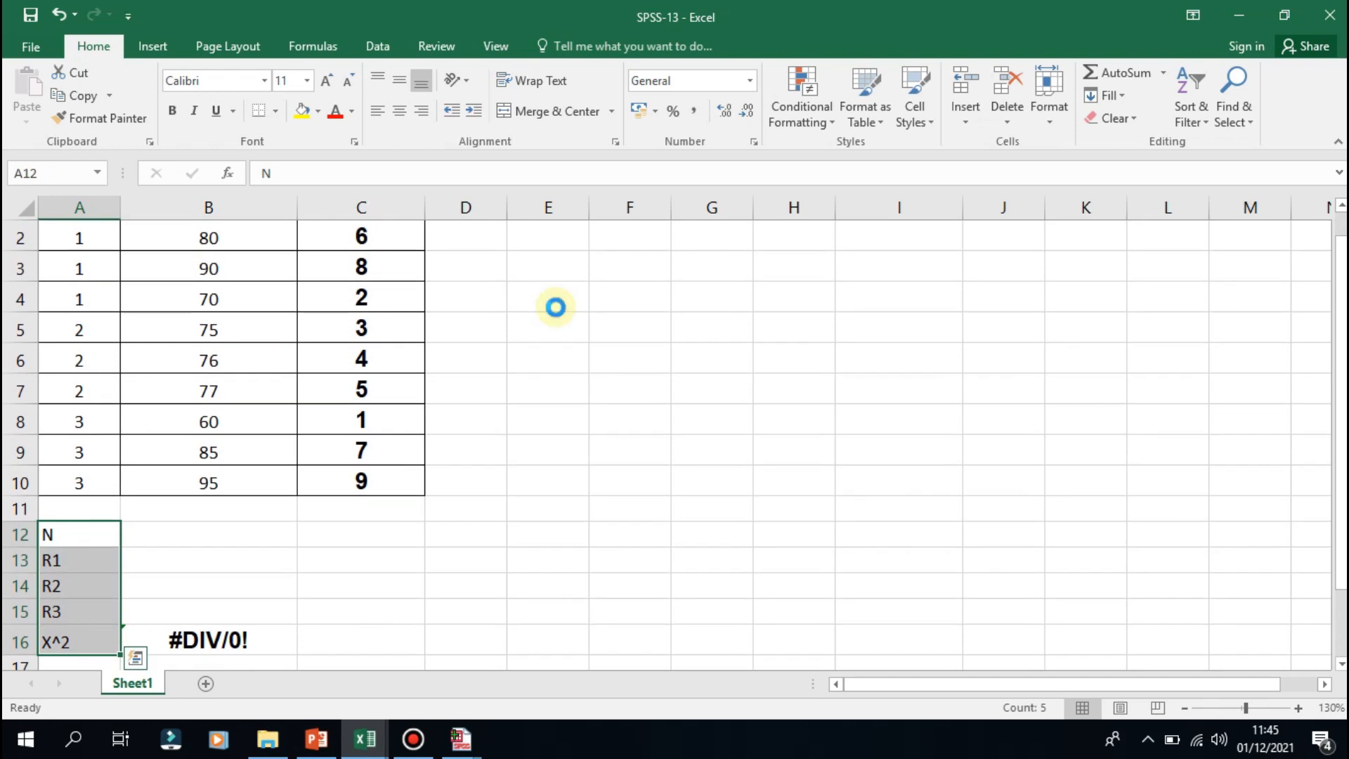
pyautogui.hotkey('ctrl', 'b')
# Step: Format the empty result cells B12 to B15 as bold at size 14
pyautogui.press('Up')
pyautogui.press('Down')
pyautogui.press('Right')
pyautogui.hotkey('shift', 'Down')
pyautogui.hotkey('shift', 'Down')
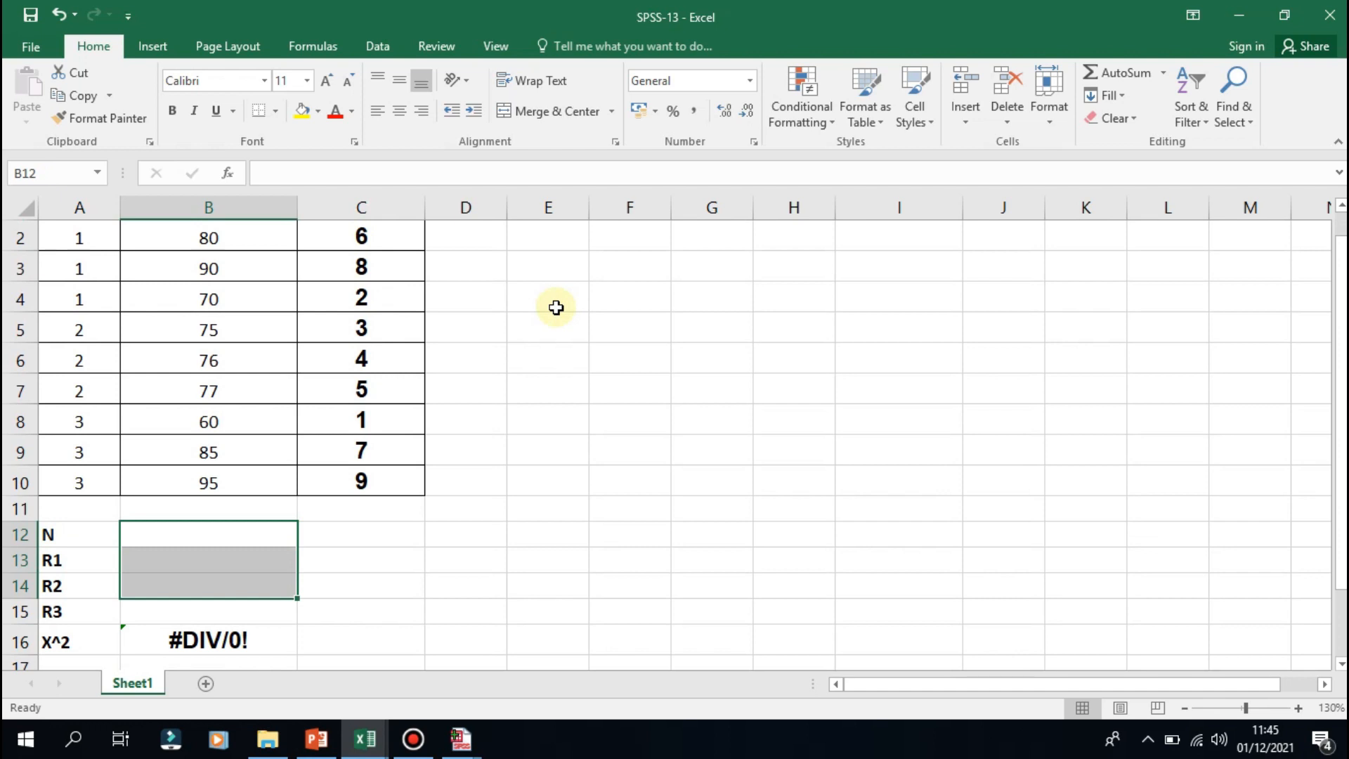
pyautogui.hotkey('shift', 'Down')
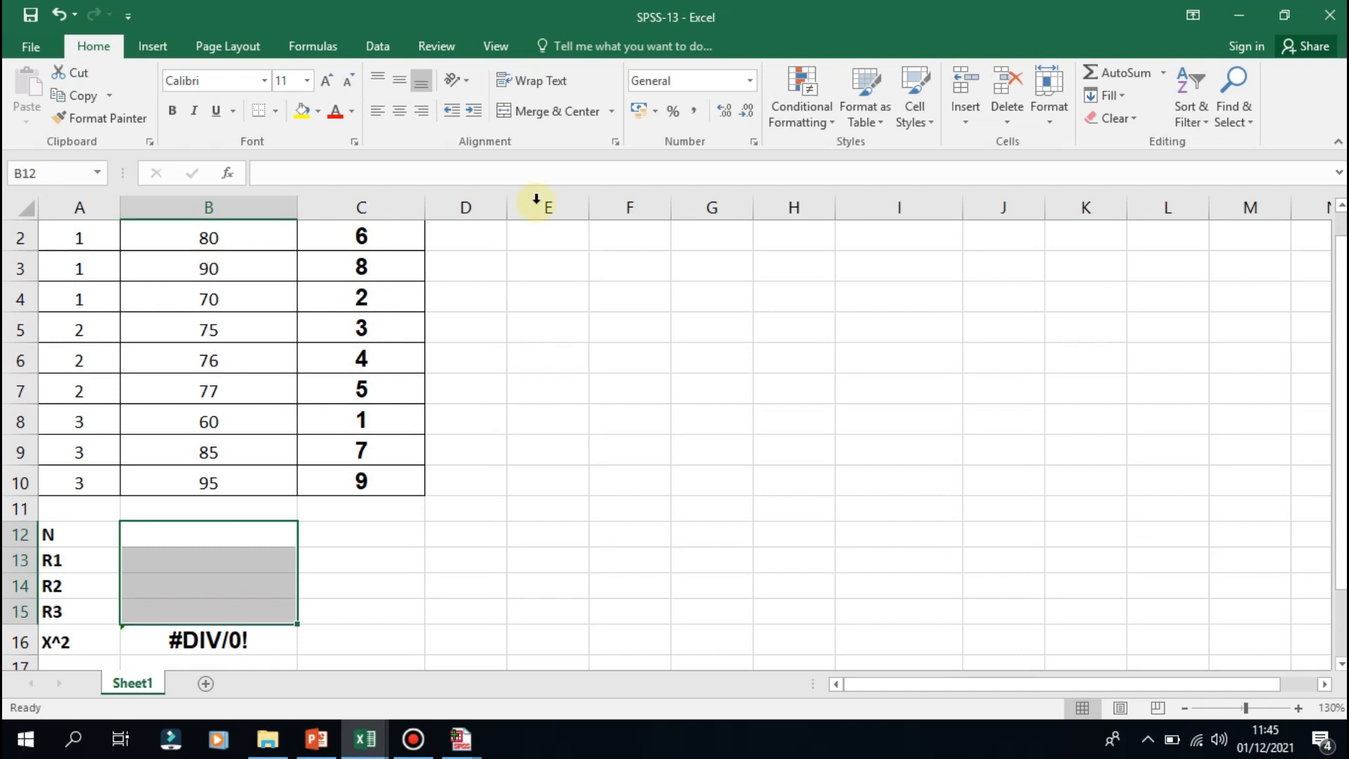
pyautogui.click(239, 86)
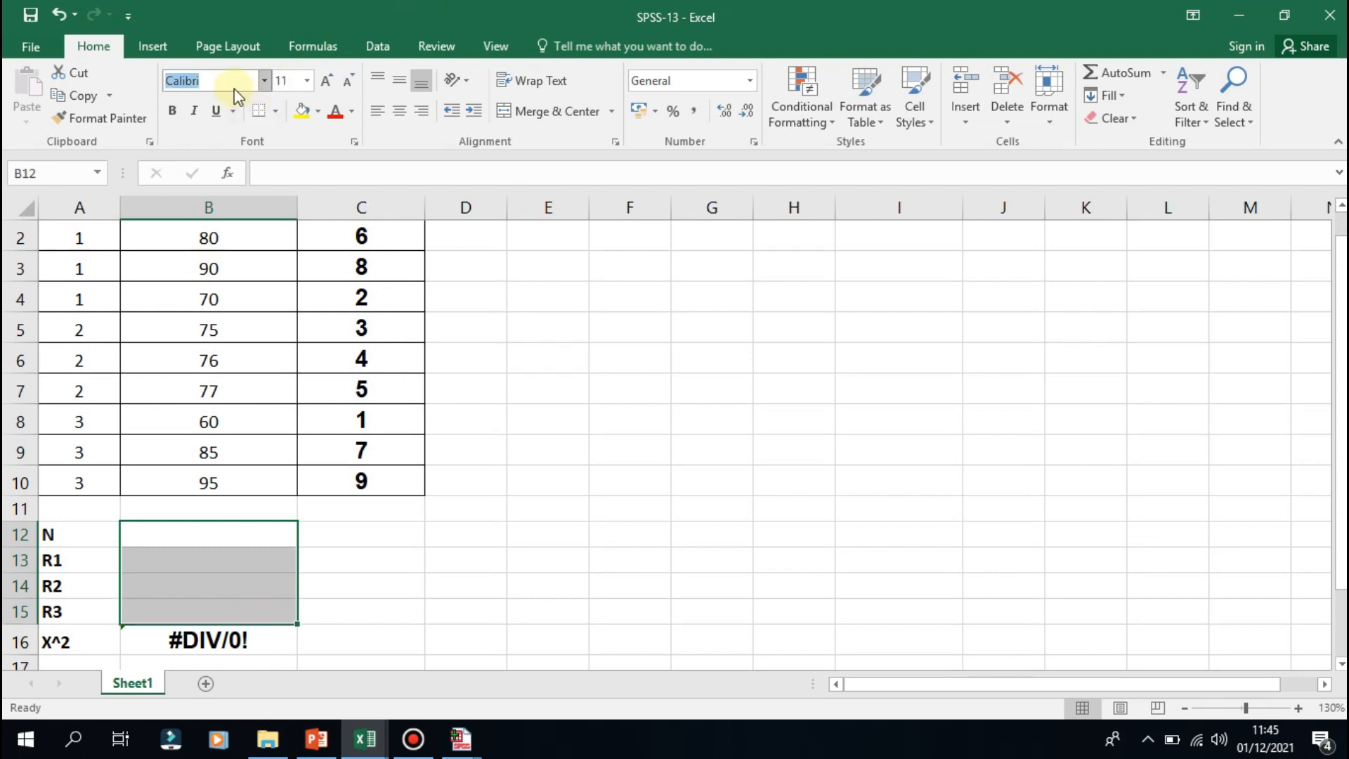
pyautogui.click(166, 113)
pyautogui.click(306, 82)
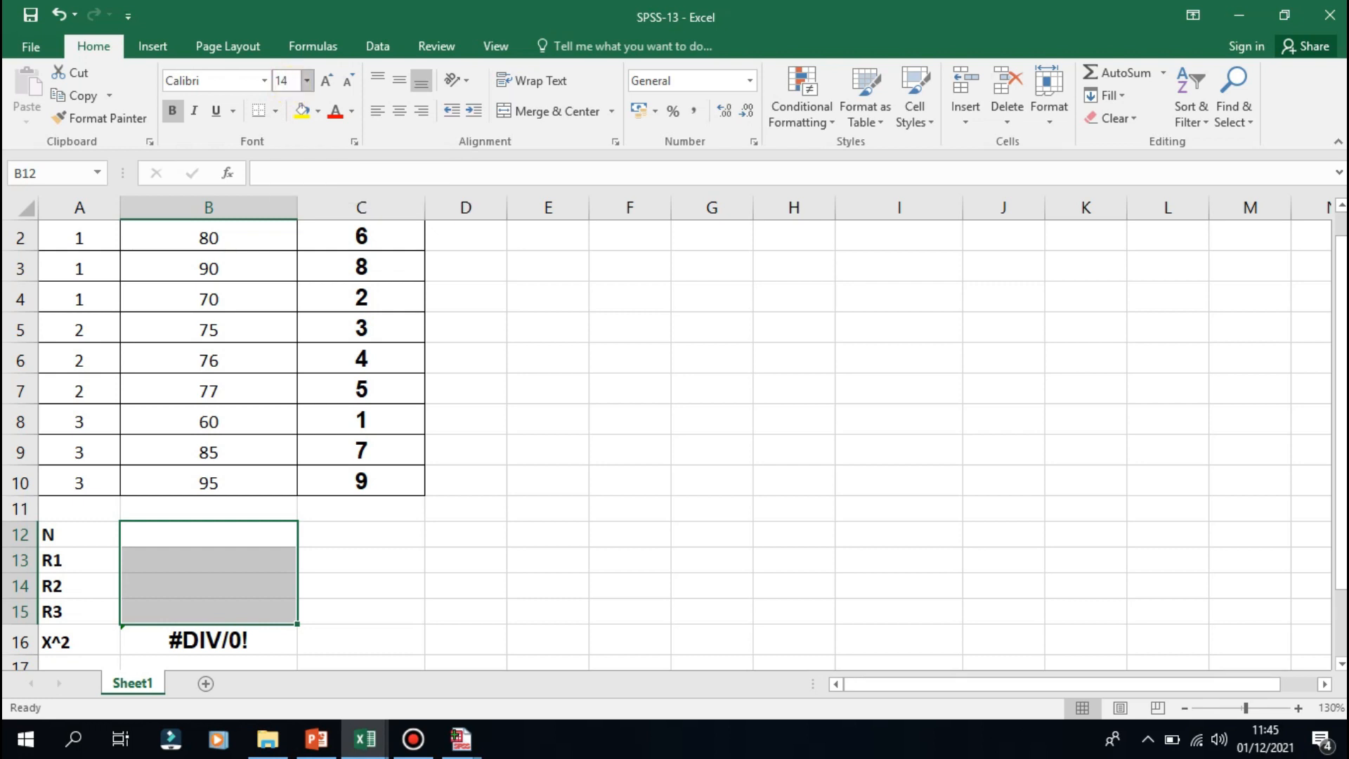
pyautogui.click(348, 563)
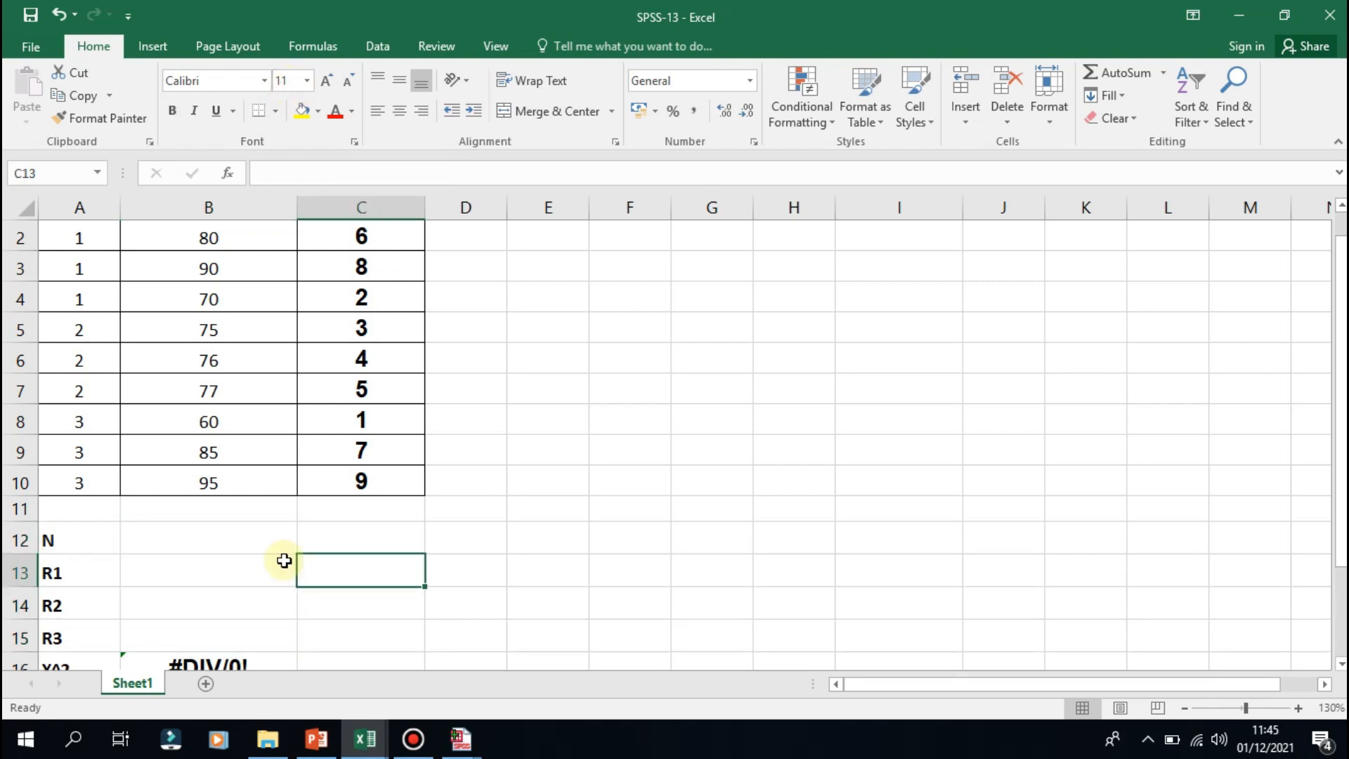
# Step: Count the NILAI scores for N by entering =COUNT(B2:B10) in cell B12
pyautogui.click(238, 544)
pyautogui.write('=C')
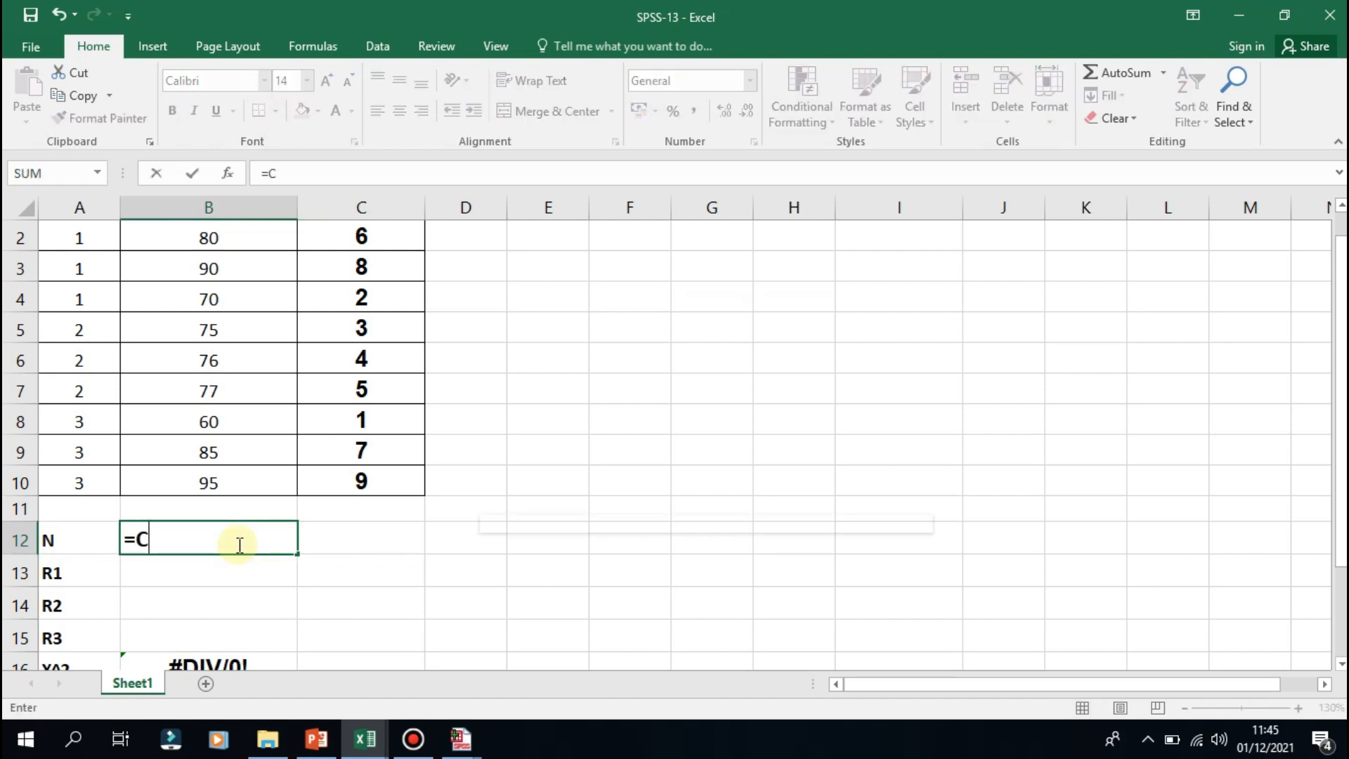
pyautogui.write('OUT')
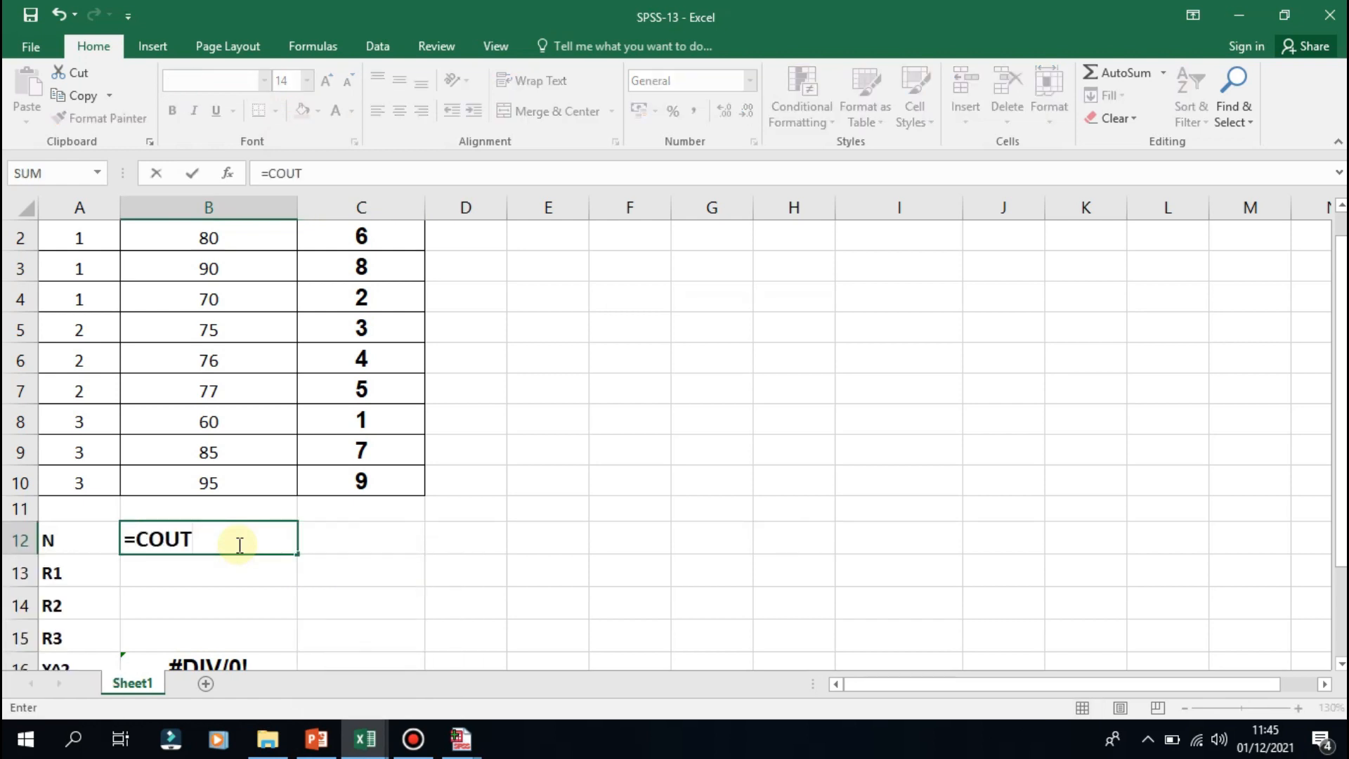
pyautogui.press('BackSpace')
pyautogui.write('NT')
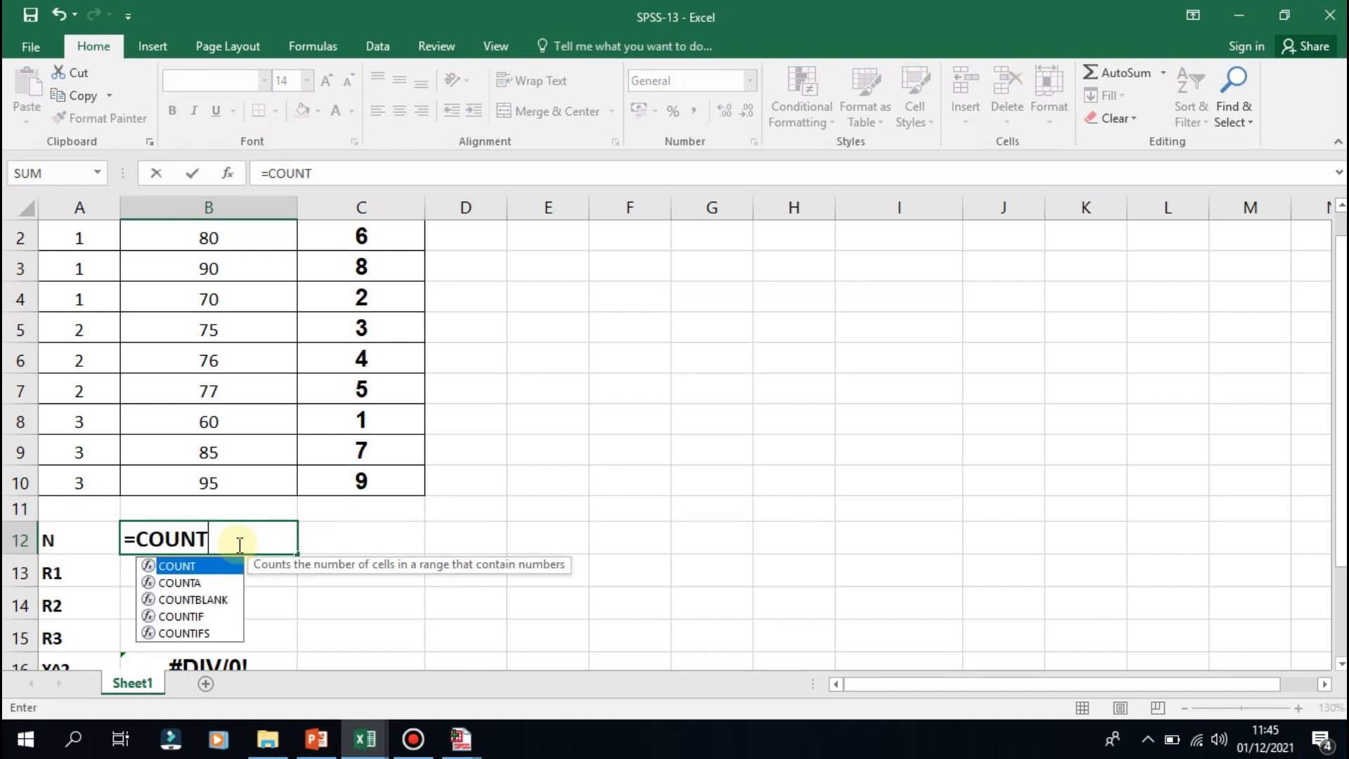
pyautogui.write('(')
pyautogui.press('Up')
pyautogui.press('Up')
pyautogui.press('Up')
pyautogui.press('Up')
pyautogui.press('Up')
pyautogui.press('Up')
pyautogui.press('Up')
pyautogui.press('Up')
pyautogui.press('Up')
pyautogui.press('Up')
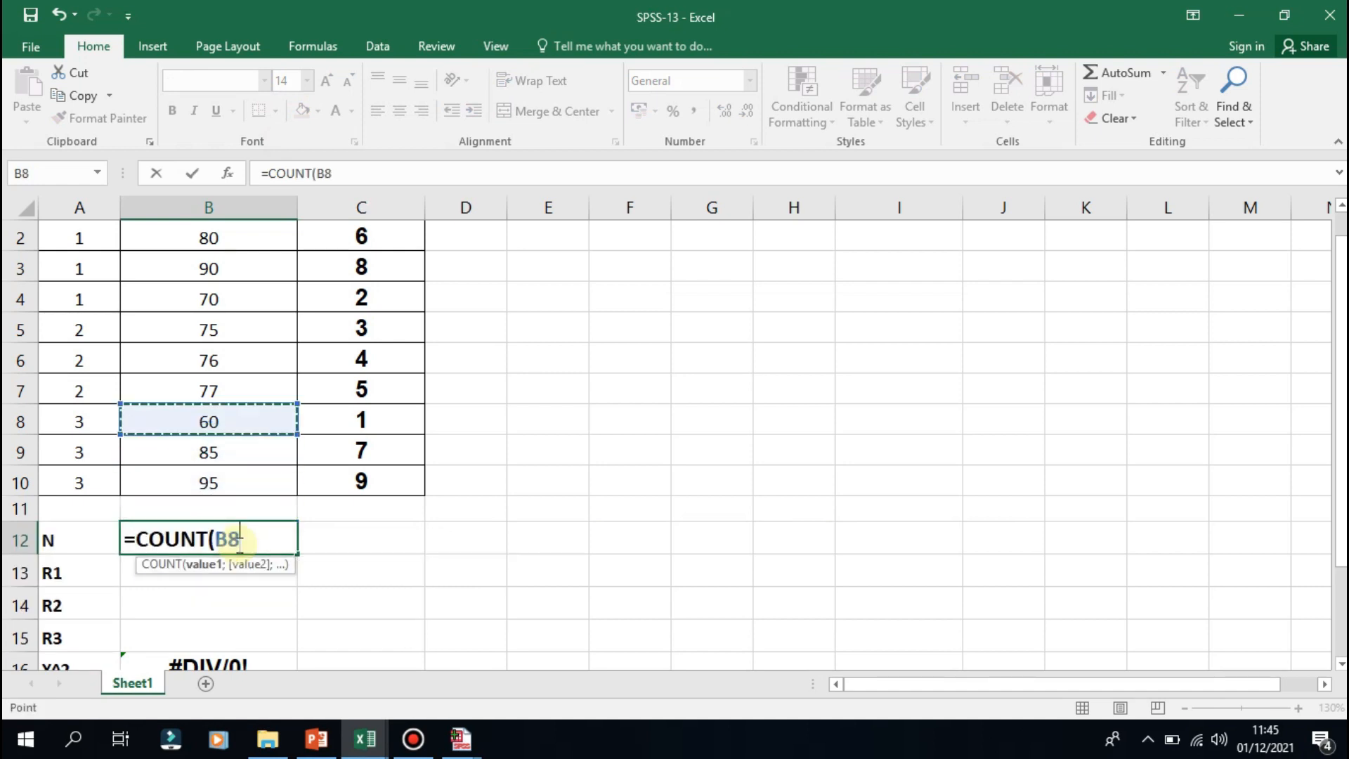
pyautogui.hotkey('shift', 'Down')
pyautogui.hotkey('shift', 'Down')
pyautogui.hotkey('shift', 'Down')
pyautogui.hotkey('shift', 'Down')
pyautogui.hotkey('shift', 'Down')
pyautogui.hotkey('shift', 'Down')
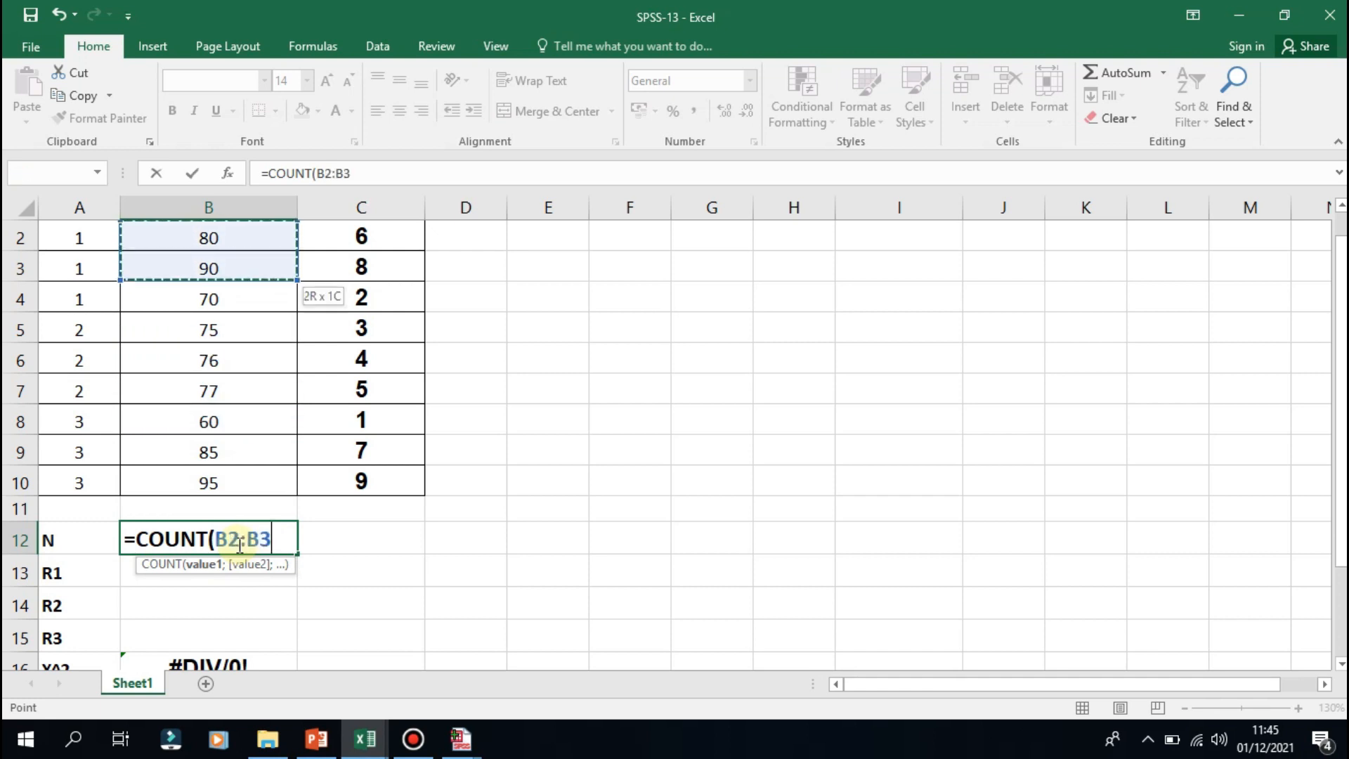
pyautogui.hotkey('shift', 'Down')
pyautogui.hotkey('shift', 'Down')
pyautogui.press('Return')
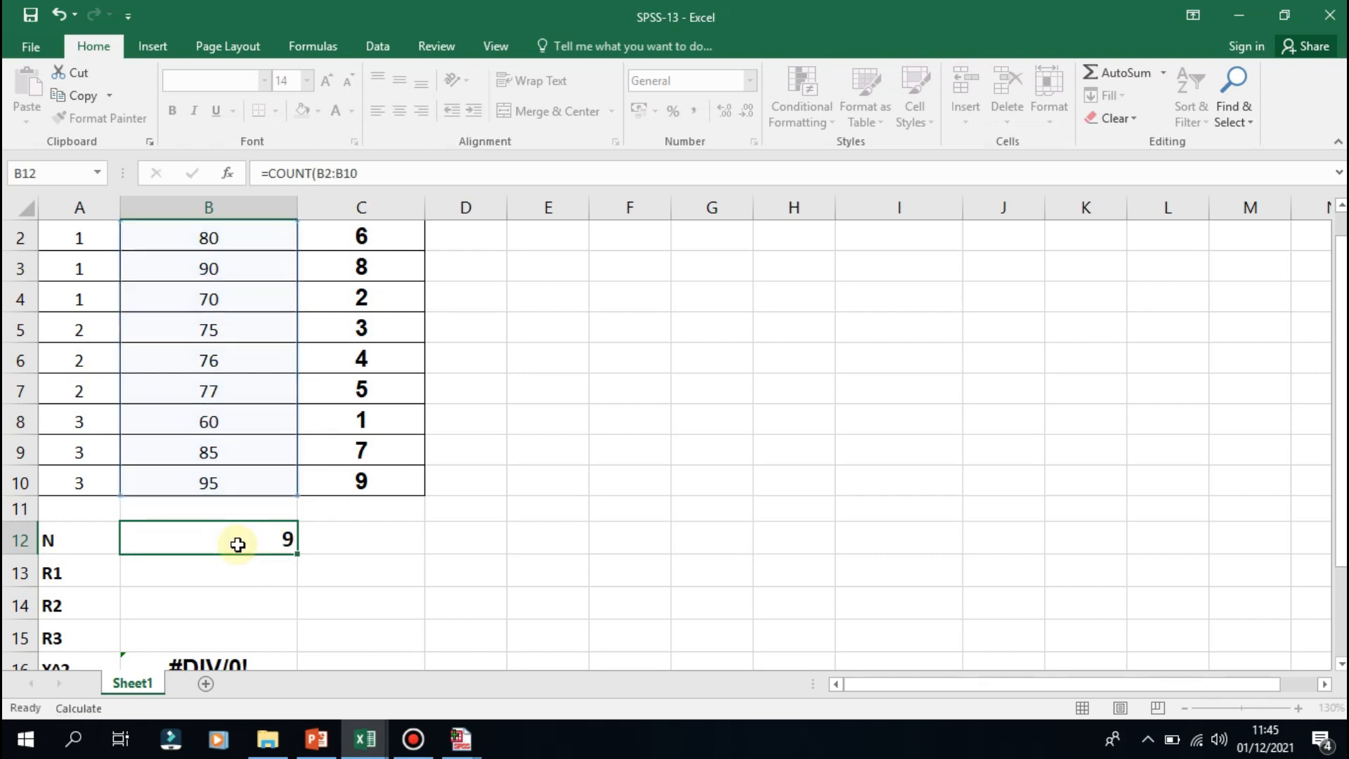
pyautogui.press('Down')
pyautogui.press('Down')
pyautogui.press('pagedown')
pyautogui.press('pagedown')
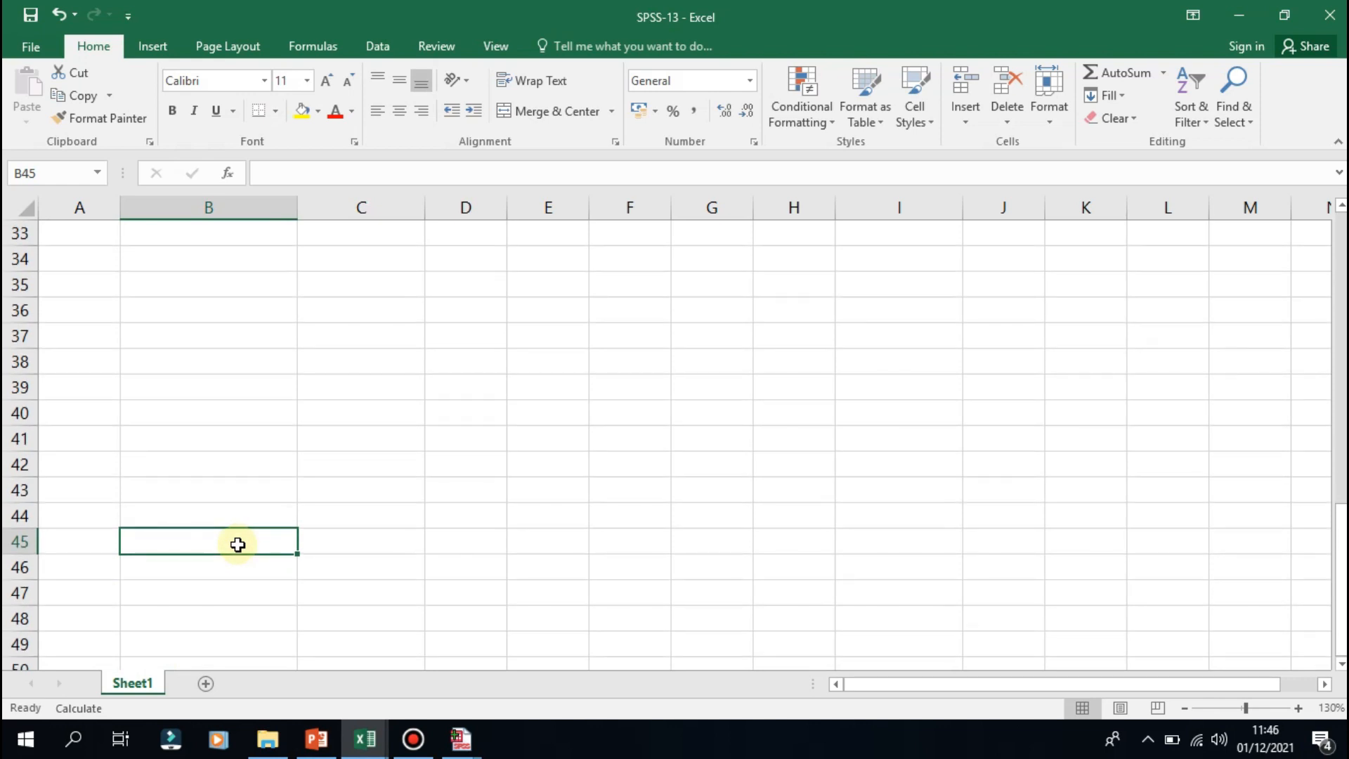
pyautogui.hotkey('ctrl', 'Home')
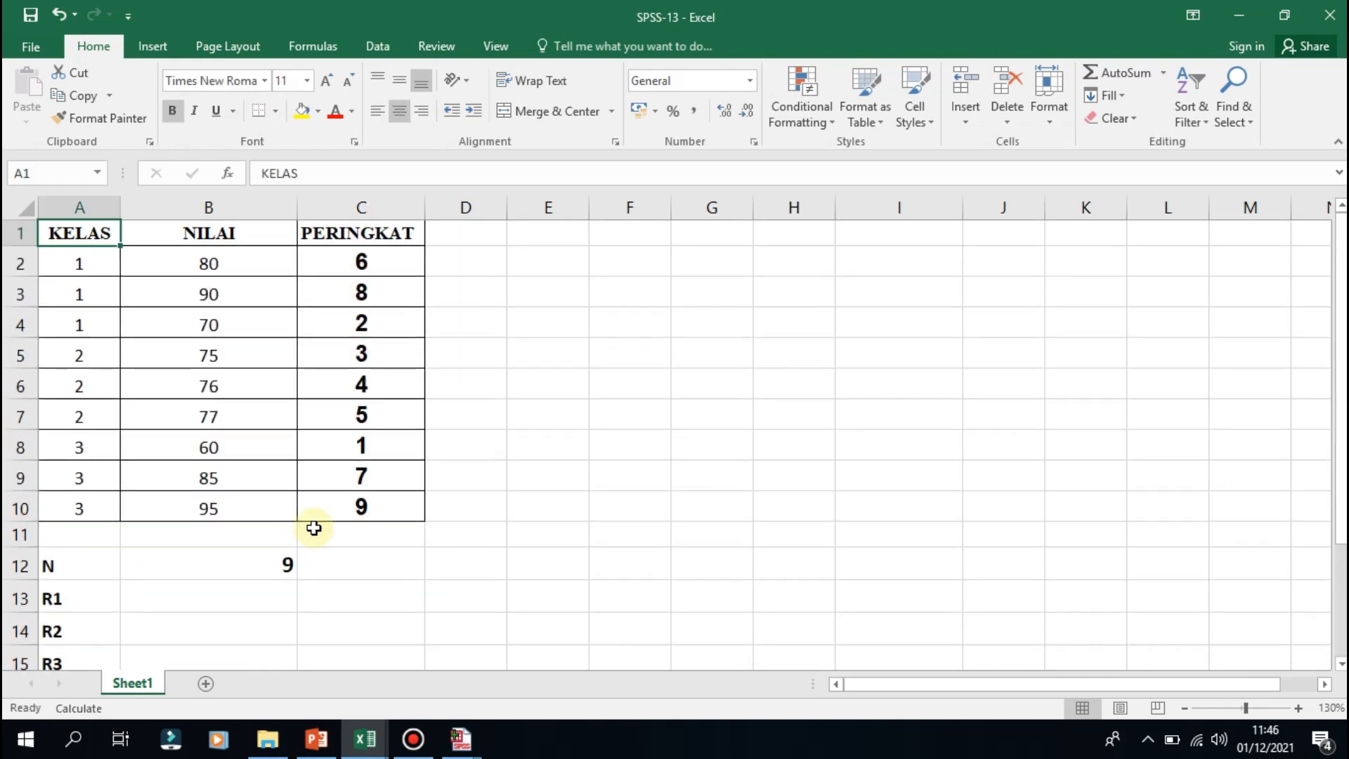
# Step: Try to enter the R1 rank sum in cell B13 as =SUM(C3:C4)
pyautogui.click(245, 603)
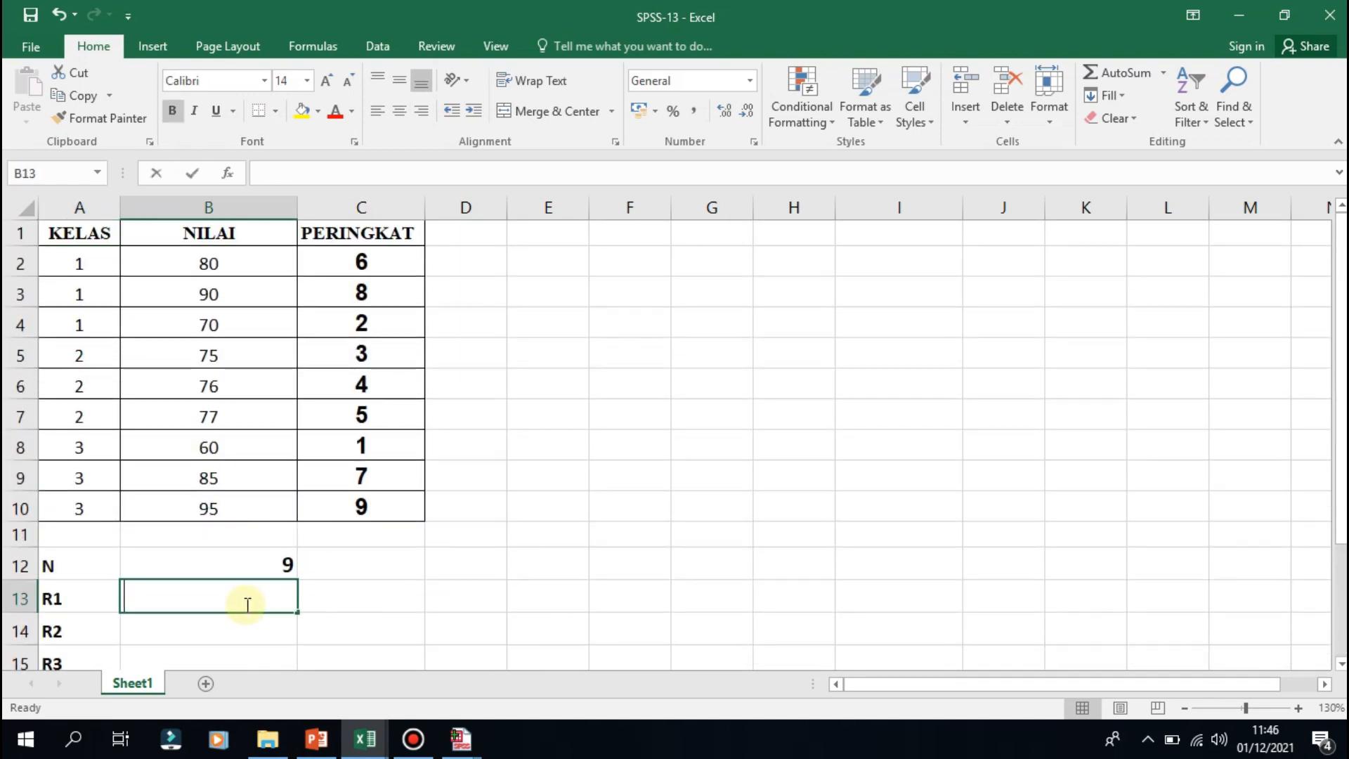
pyautogui.write('=SU')
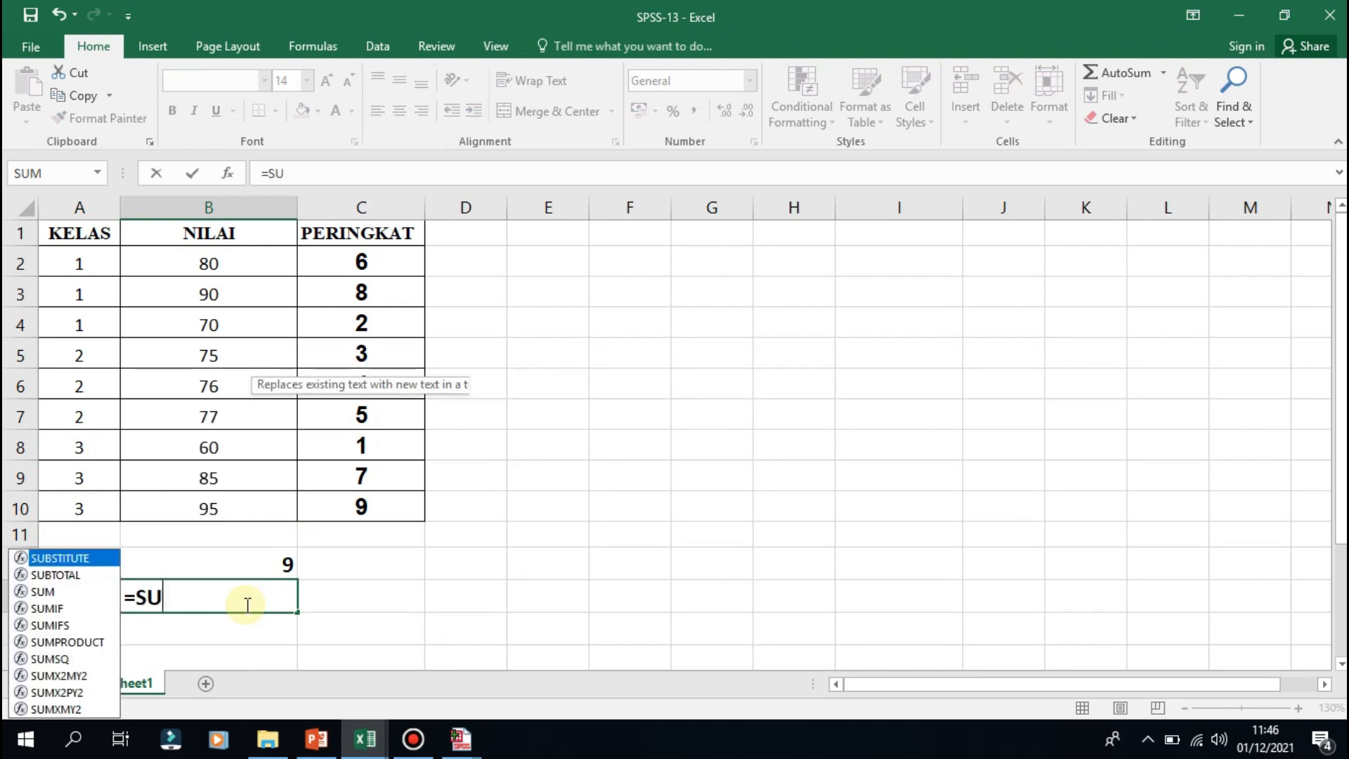
pyautogui.write('M(')
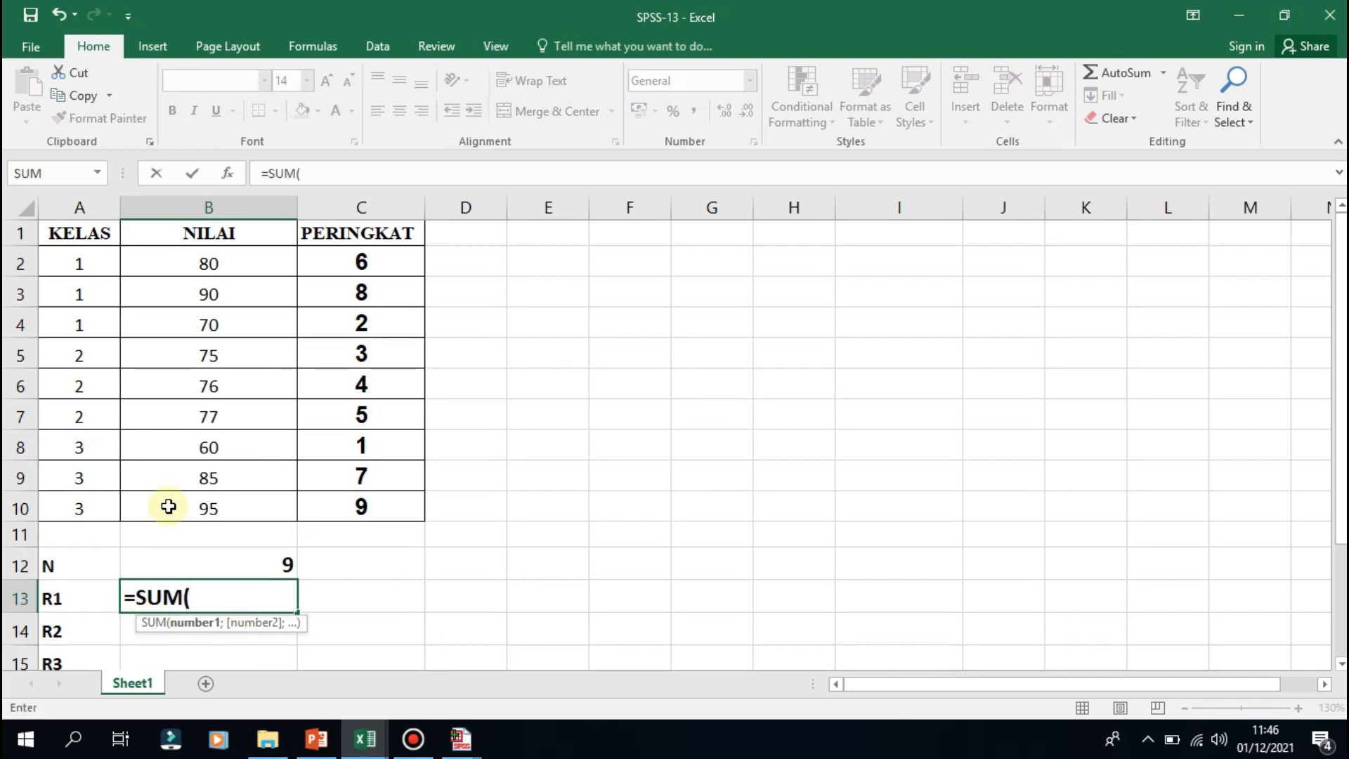
pyautogui.moveTo(340, 259); pyautogui.dragTo(342, 321)
pyautogui.moveTo(340, 259); pyautogui.dragTo(343, 313)
# Step: Replace the R1 rank sum in cell B13 with =SUM(C2:C4)
pyautogui.click(266, 593)
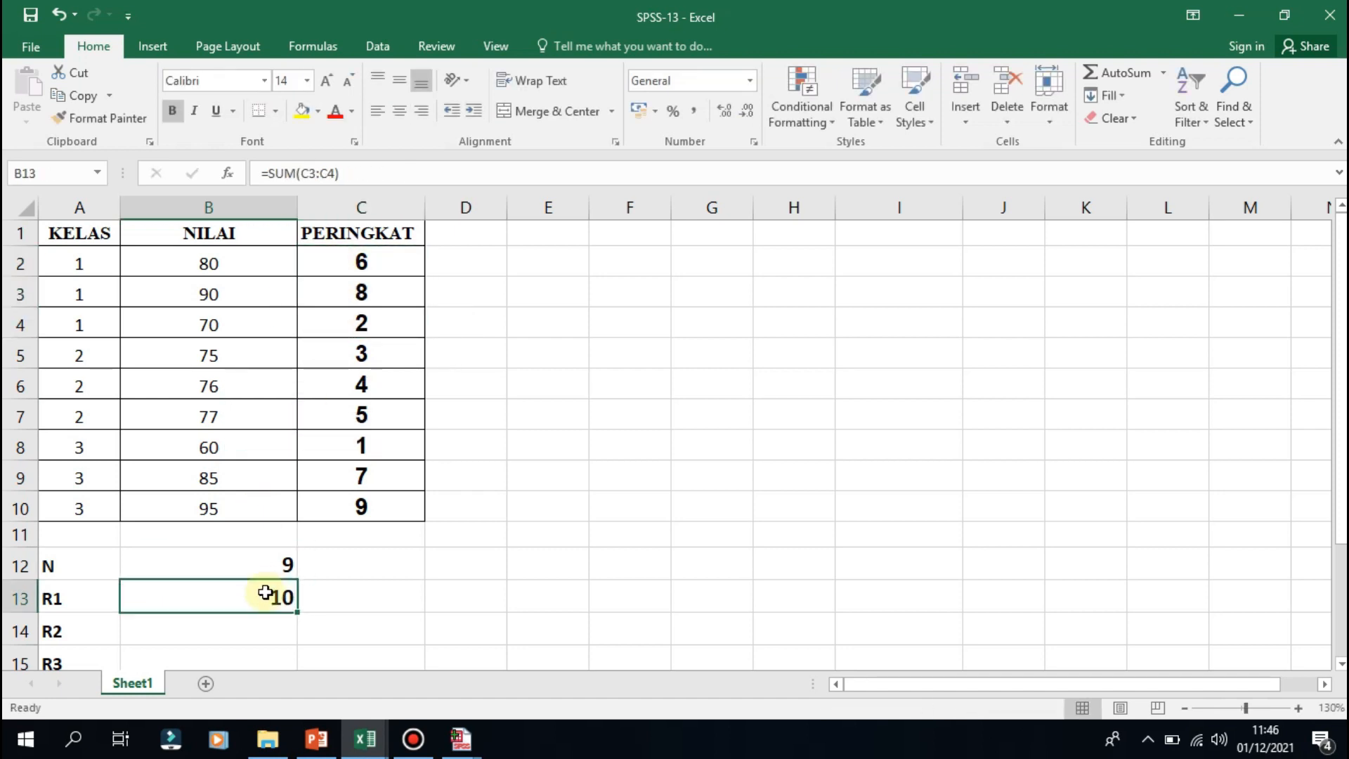
pyautogui.write('=S')
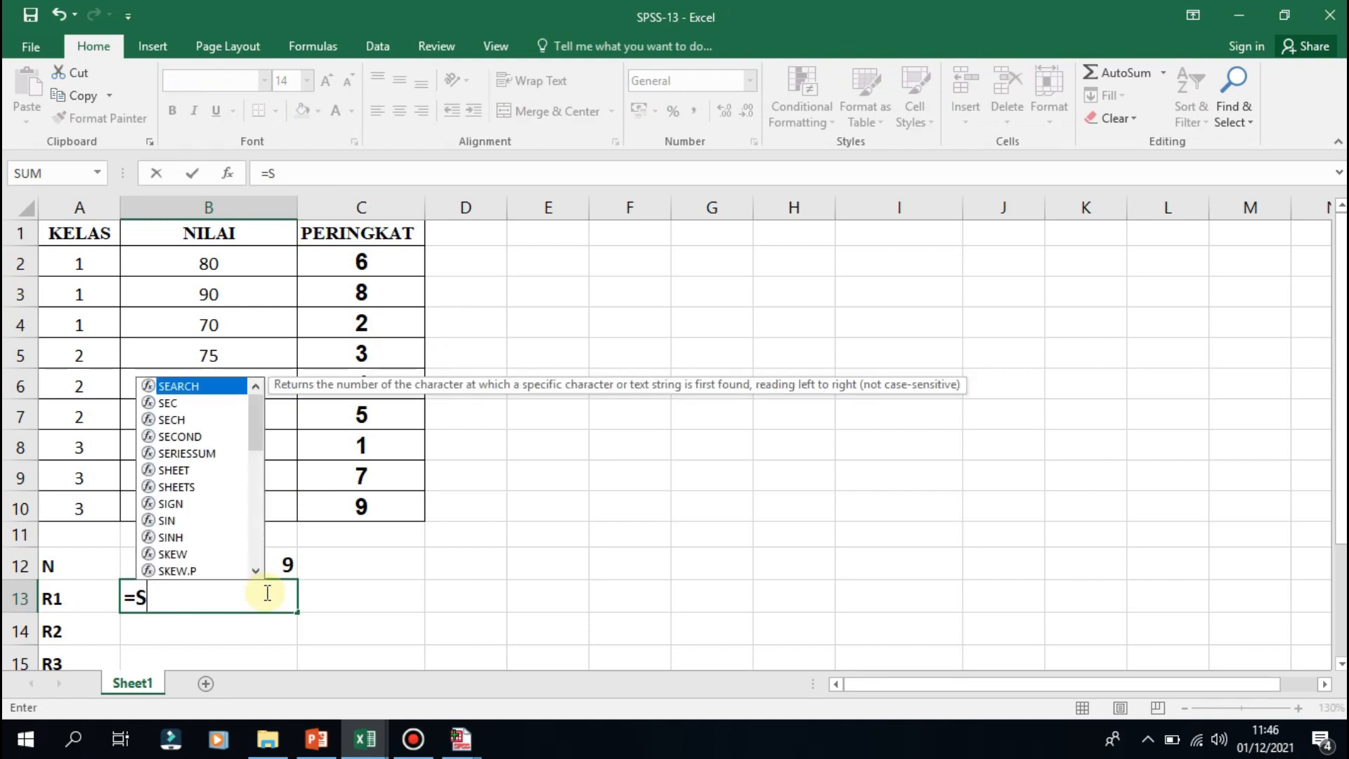
pyautogui.write('UM(')
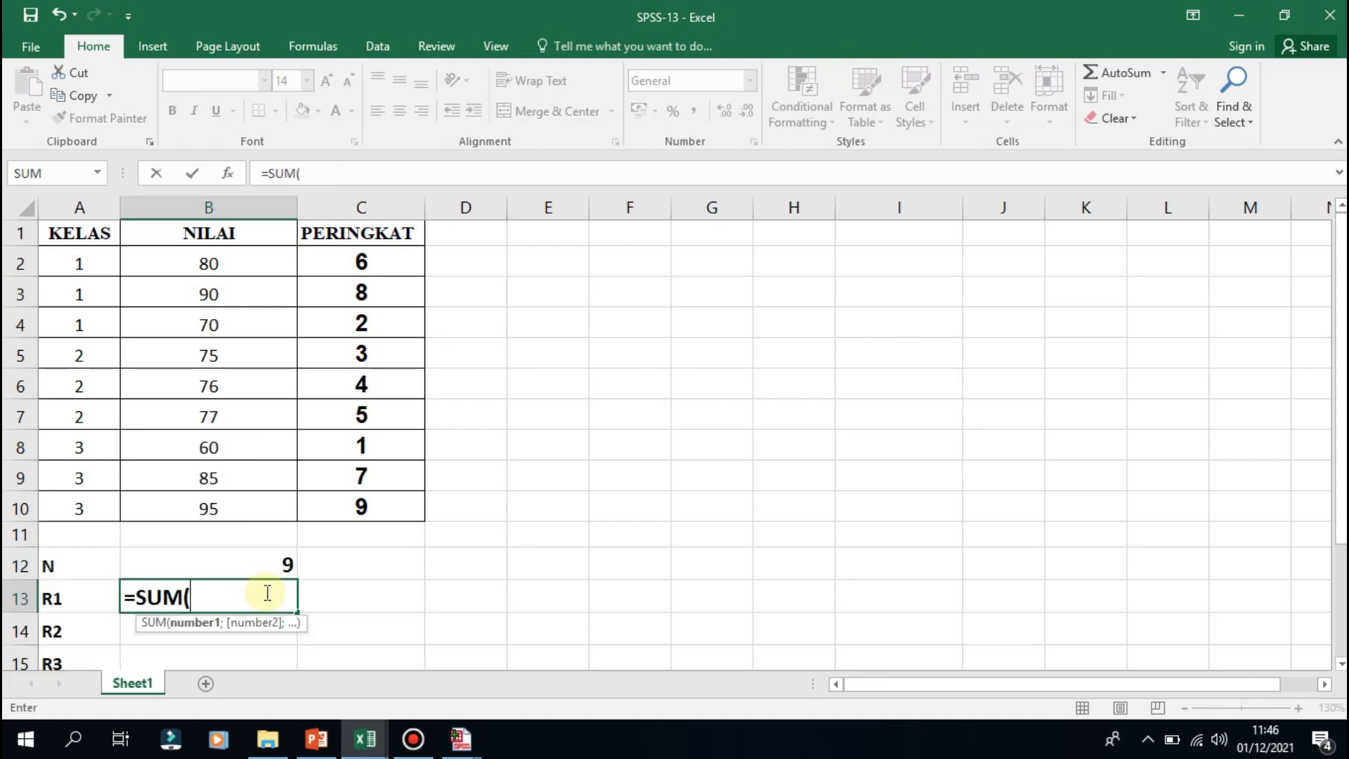
pyautogui.moveTo(356, 259); pyautogui.dragTo(354, 307)
pyautogui.press('Return')
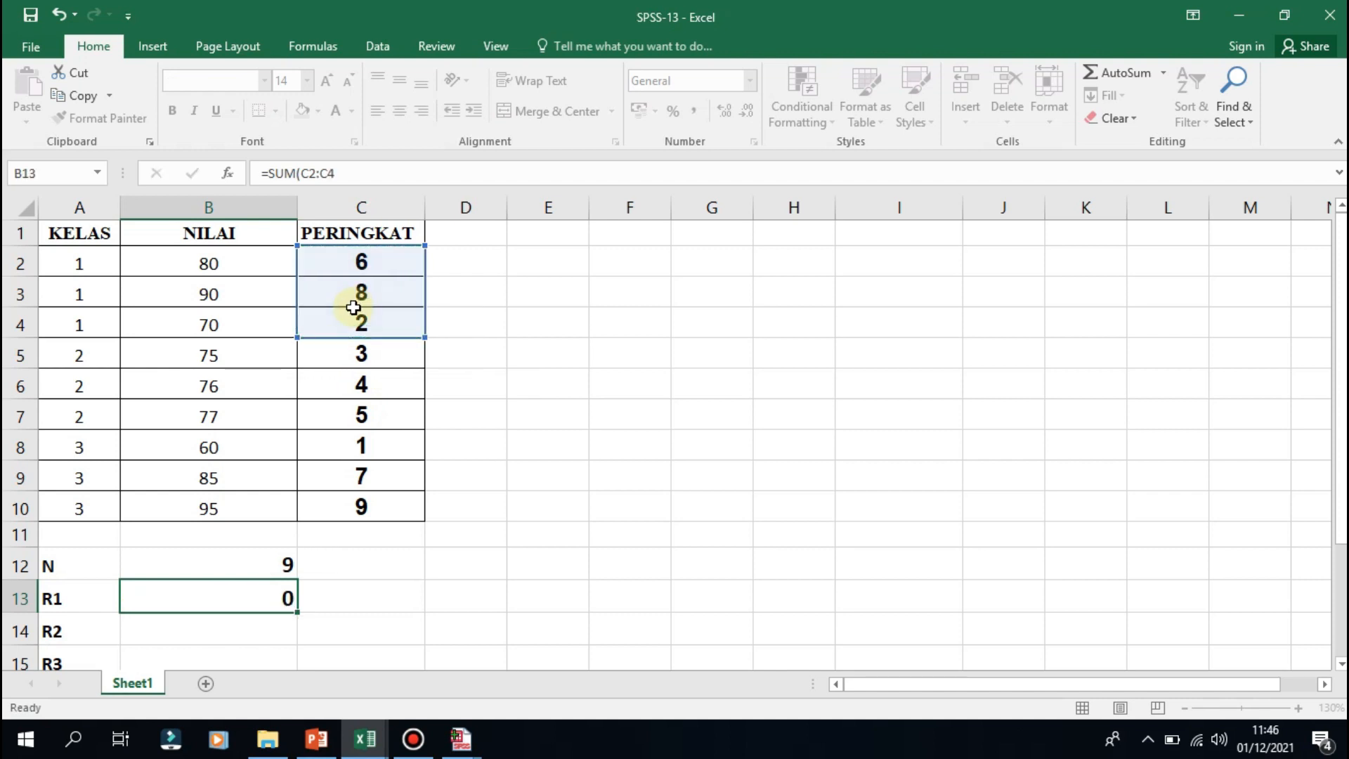
# Step: Sum the class 2 ranks for R2 by entering =SUM(C5:C7) in cell B14
pyautogui.write('=S')
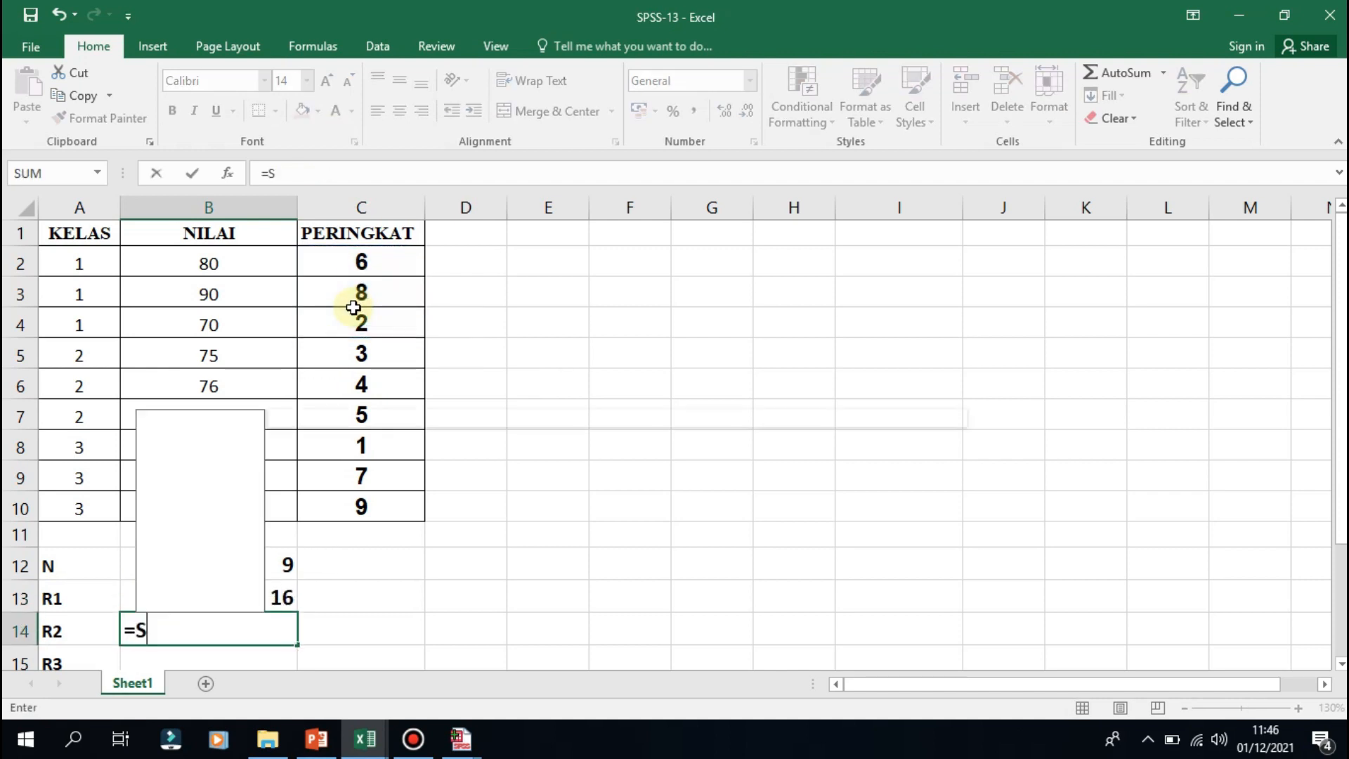
pyautogui.write('UM(')
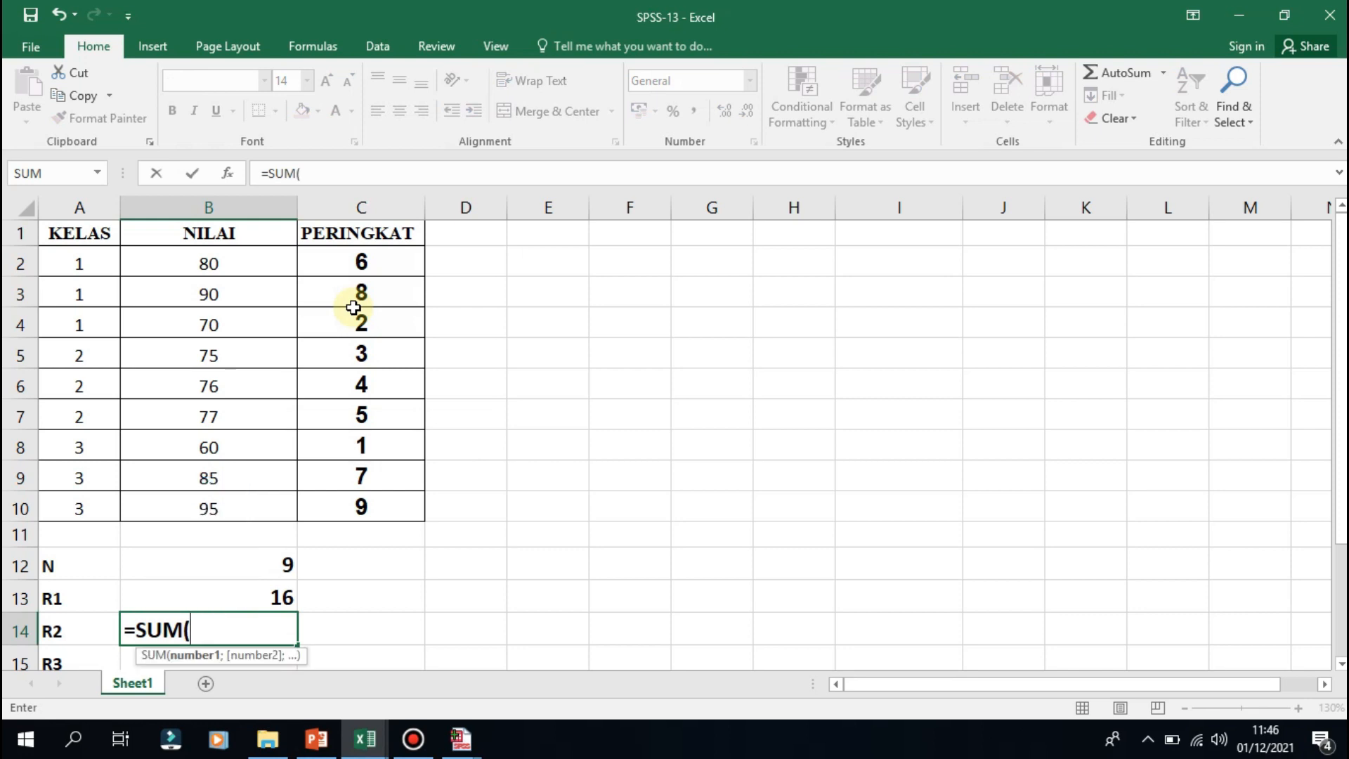
pyautogui.moveTo(338, 353); pyautogui.dragTo(335, 410)
pyautogui.press('Return')
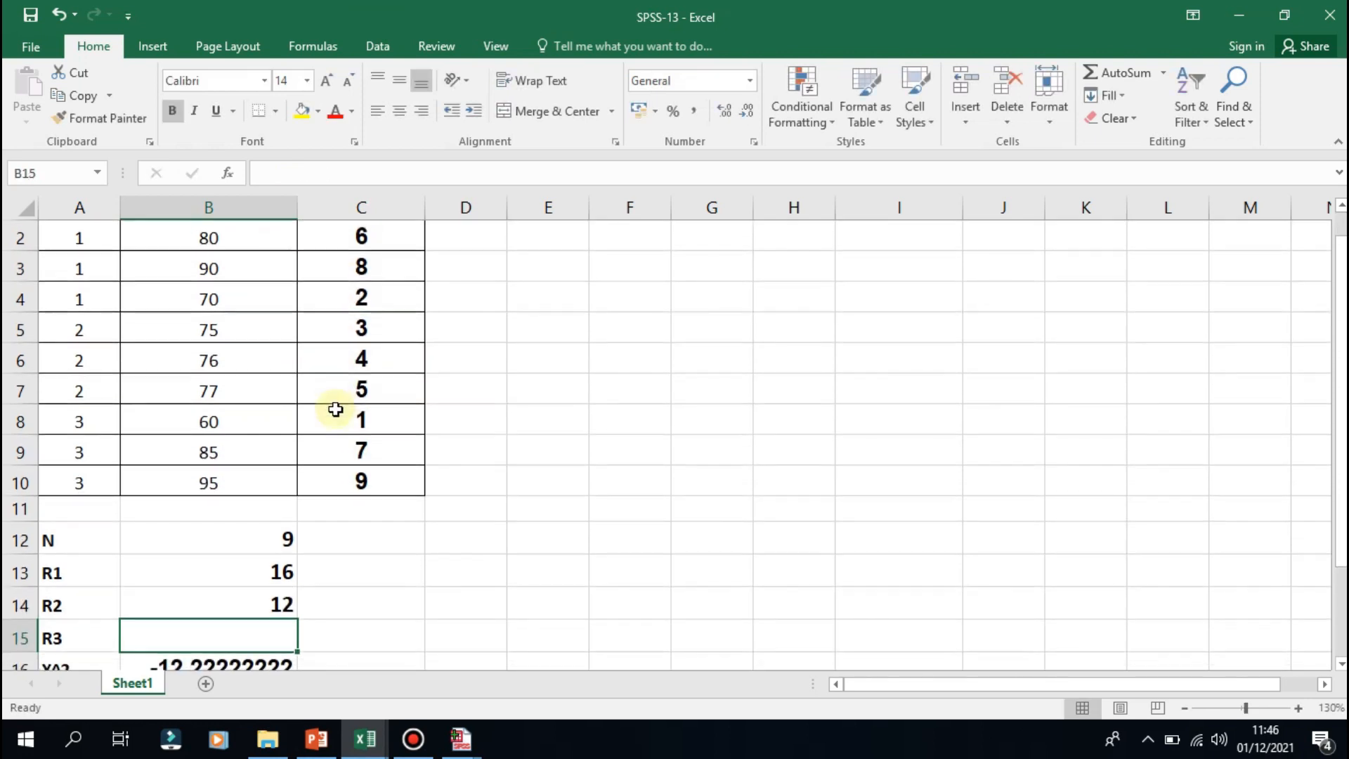
# Step: Sum the class 3 ranks for R3 by entering =SUM(C8:C10) in cell B15
pyautogui.write('=S')
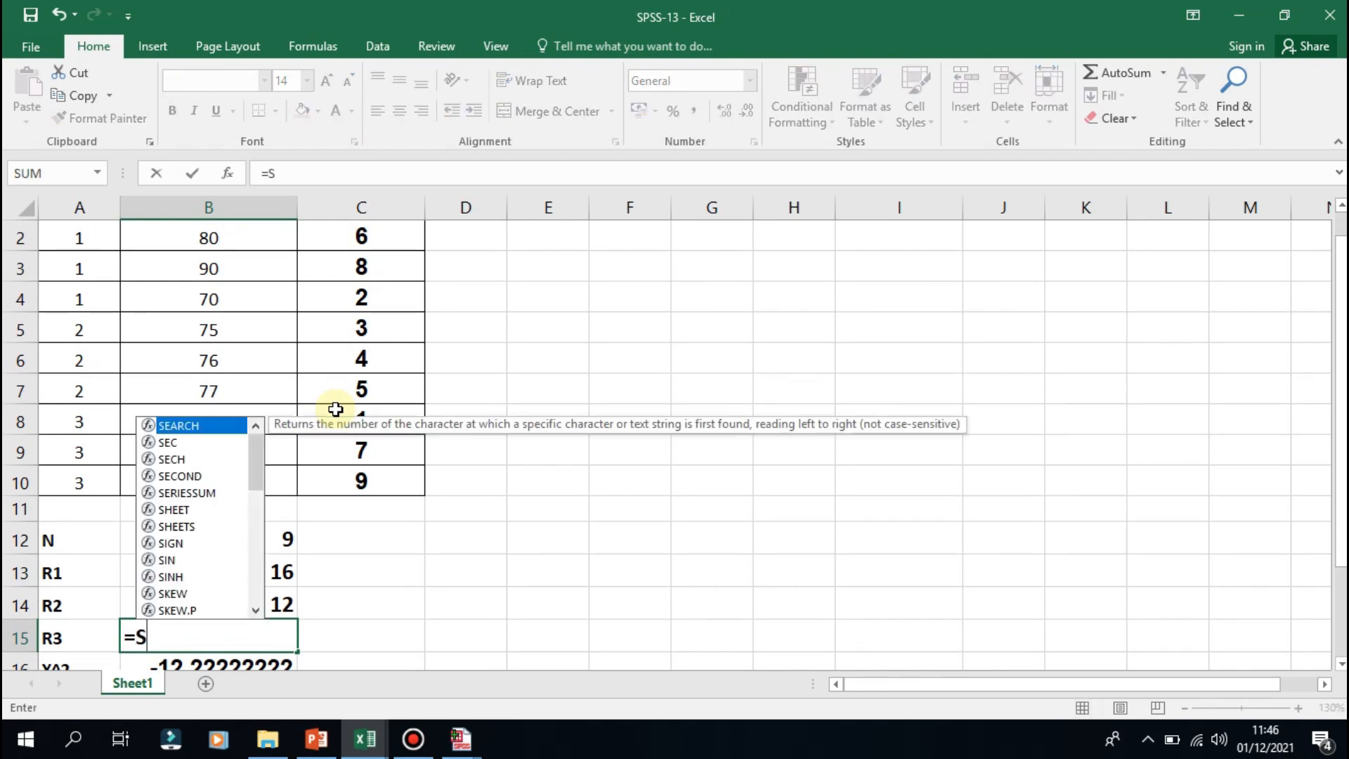
pyautogui.write('UM(')
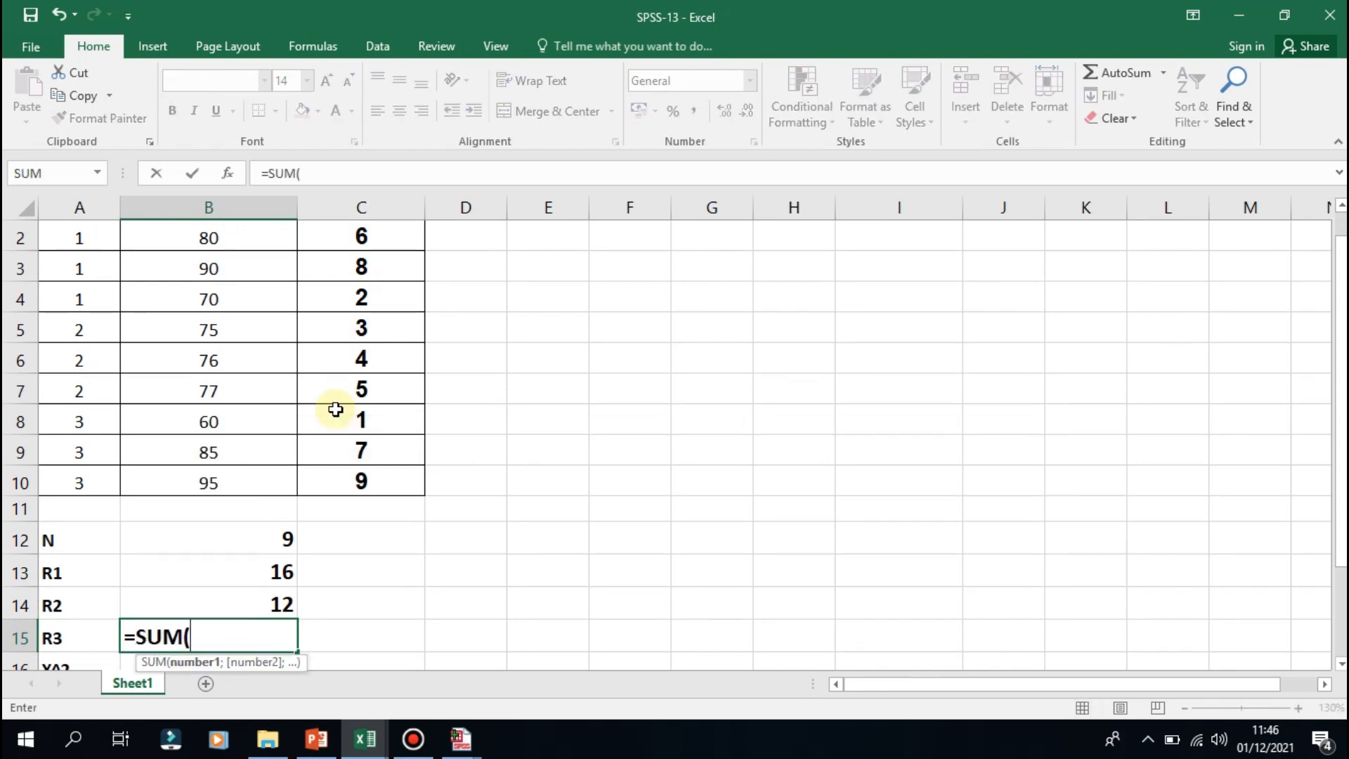
pyautogui.click(357, 430)
pyautogui.moveTo(357, 430); pyautogui.dragTo(354, 472)
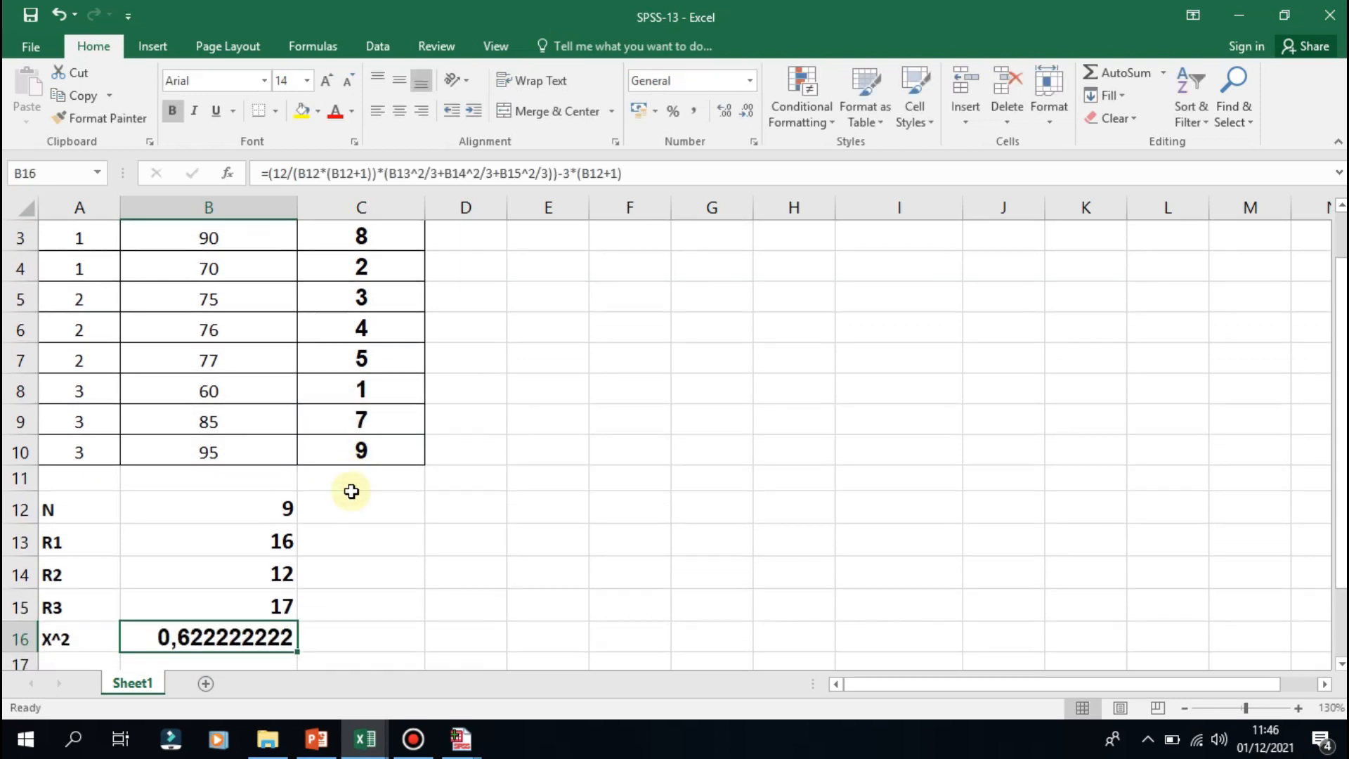
# Step: Examine the X^2 formula in cell B16 and the cells it references, leaving the formula as it is
pyautogui.doubleClick(252, 638)
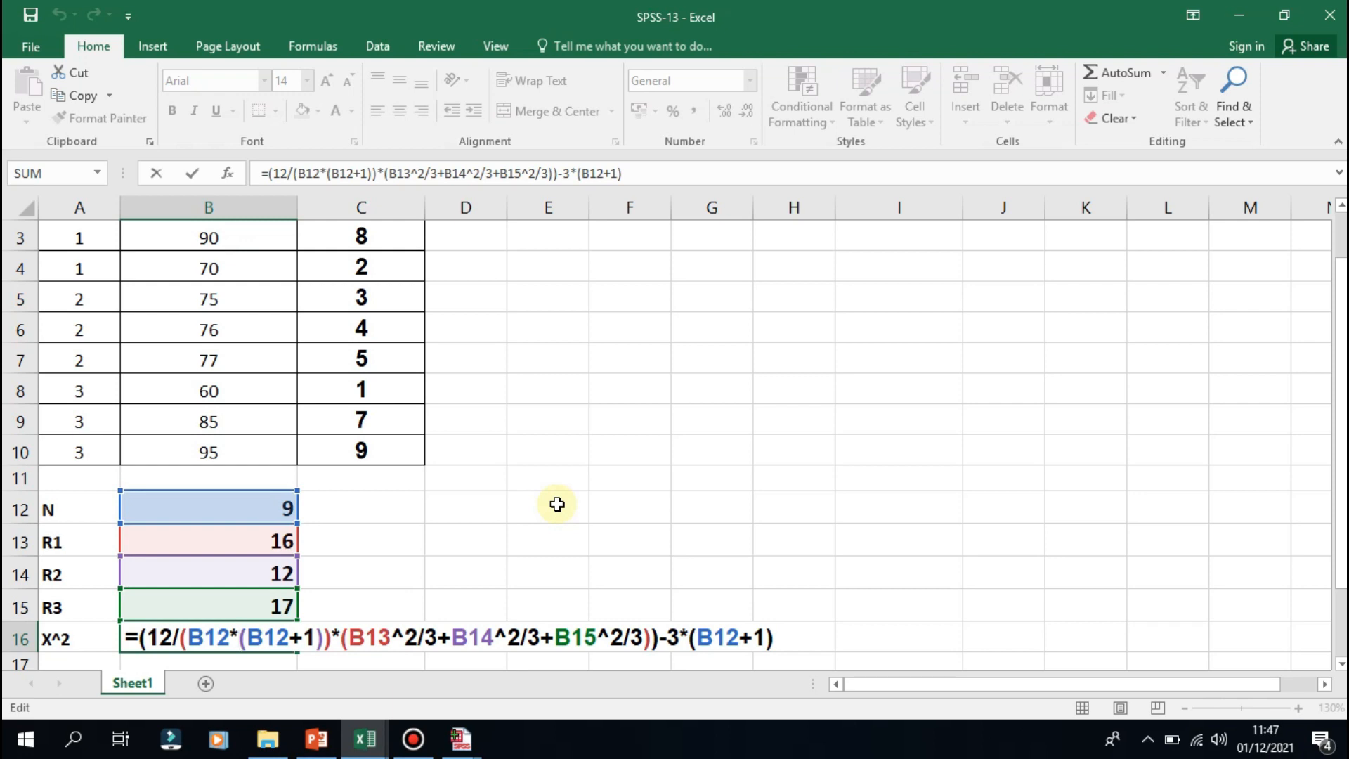
pyautogui.press('Return')
pyautogui.press('Up')
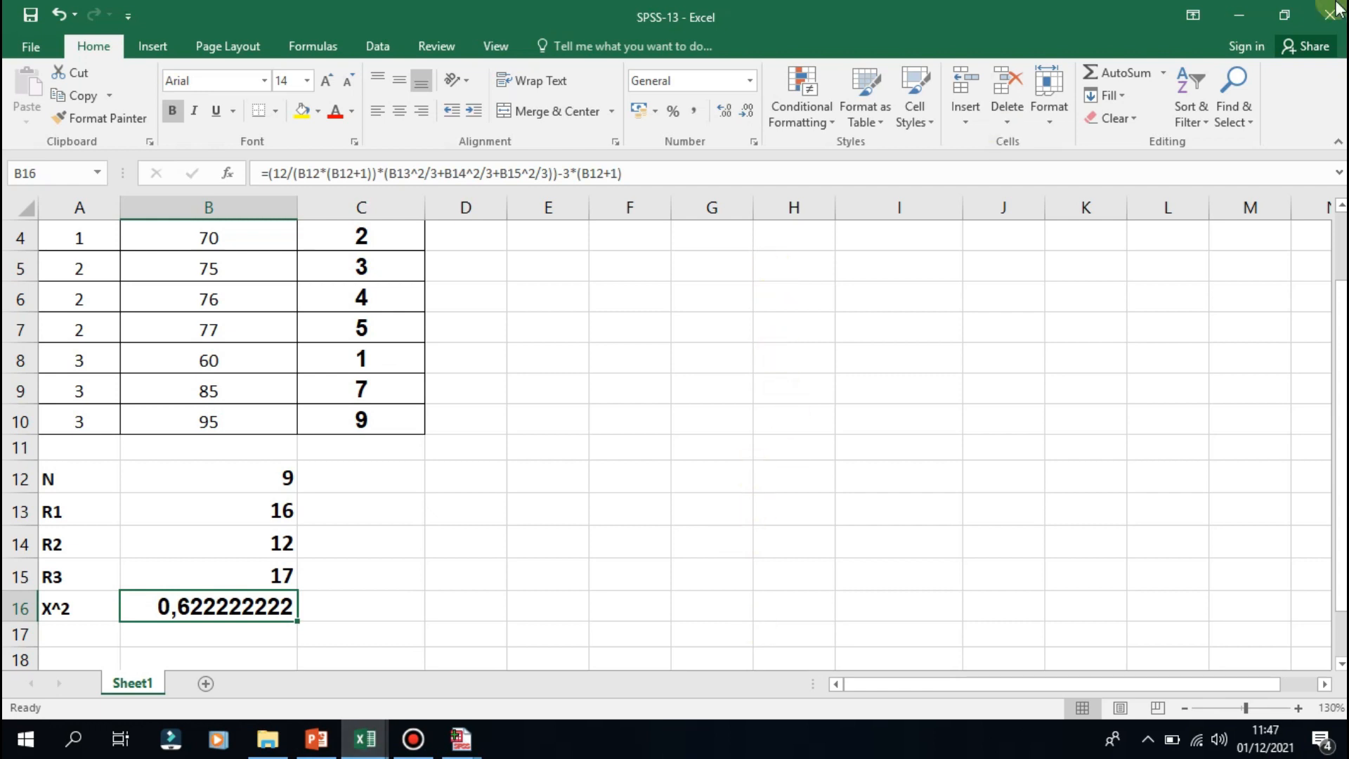
# Step: Format the X^2 result in cell B16 to show three decimal places
pyautogui.click(724, 112)
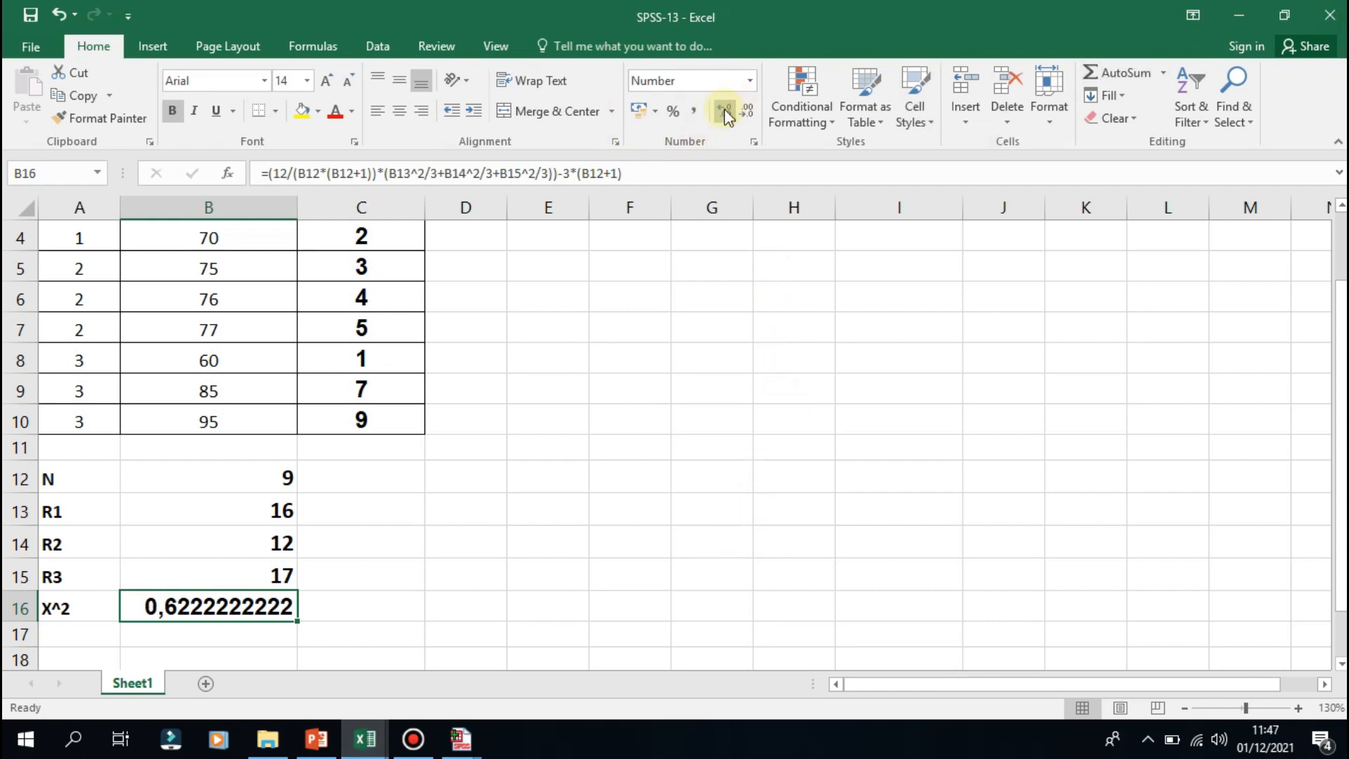
pyautogui.click(747, 113)
pyautogui.click(747, 112)
pyautogui.click(747, 113)
pyautogui.click(747, 112)
pyautogui.click(747, 112)
pyautogui.click(747, 113)
pyautogui.click(747, 113)
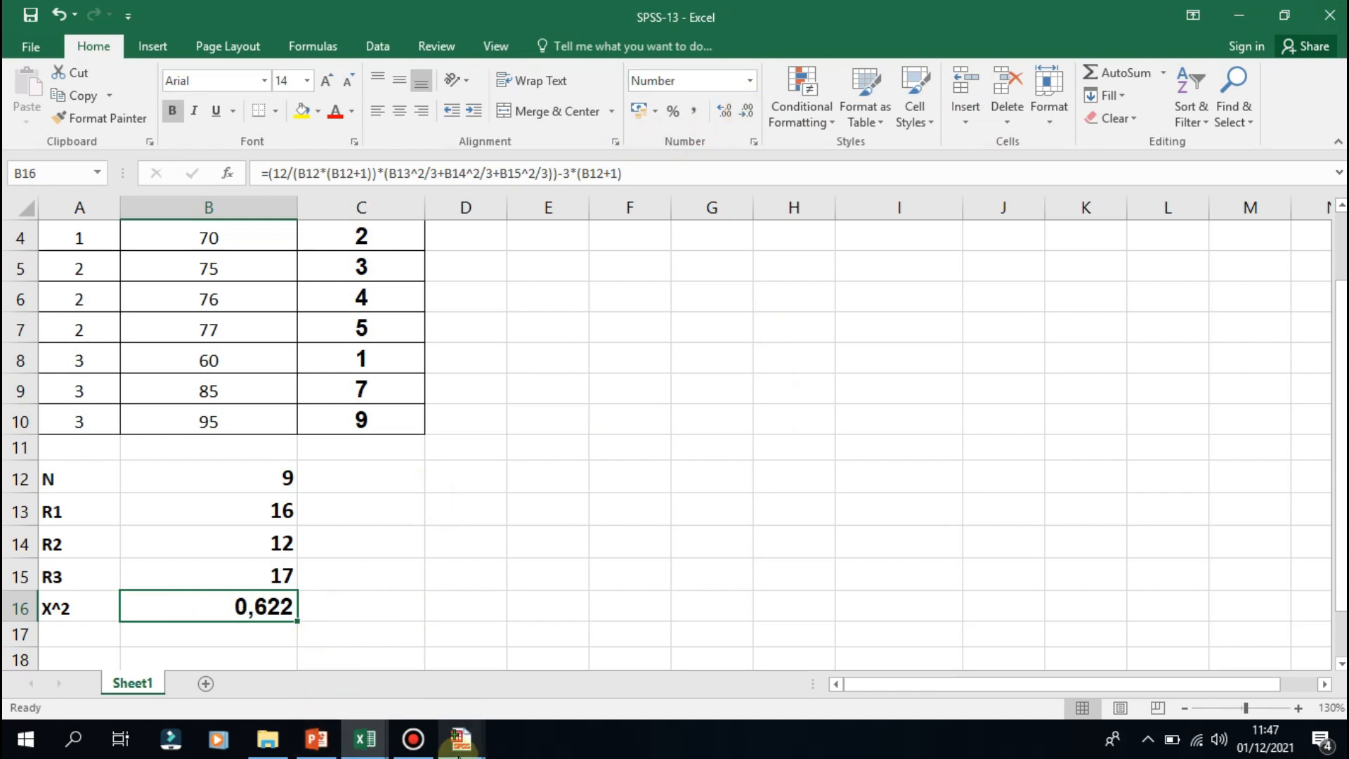
# Step: Compare the X^2 result with the Chi-Square in the SPSS Viewer output and the manual calculation on PowerPoint slide 8
pyautogui.click(460, 738)
pyautogui.click(572, 636)
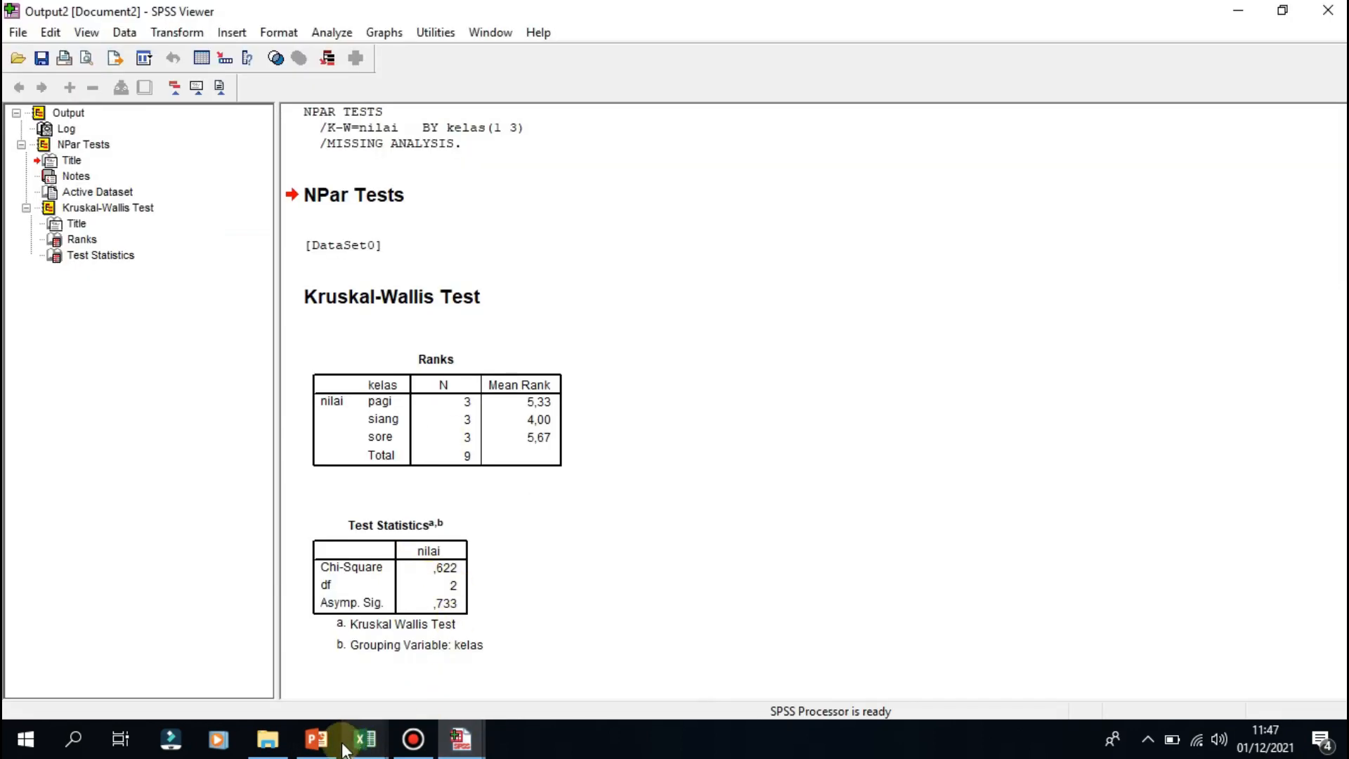
pyautogui.click(317, 738)
pyautogui.click(121, 362)
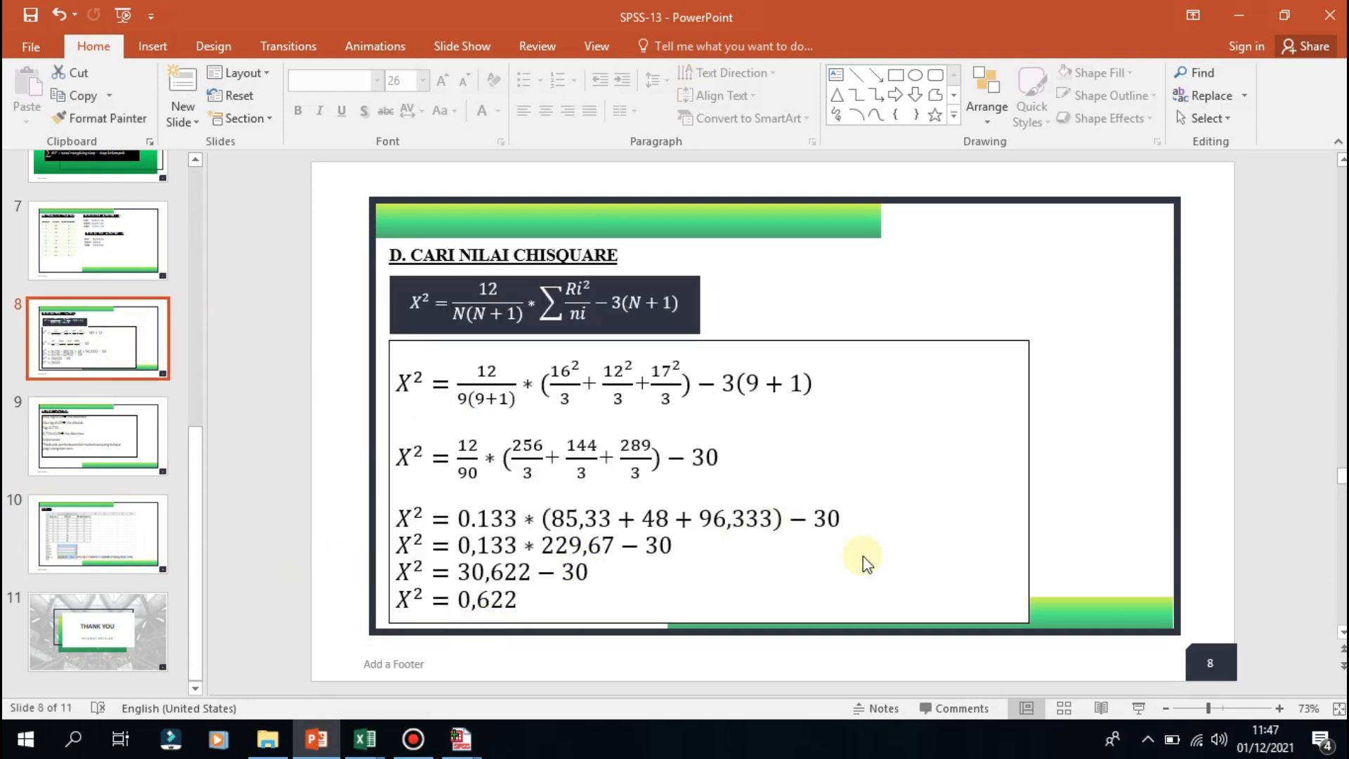
# Step: Present the closing slides full screen, from the decision on slide 9 through the Excel example to the thank-you slide
pyautogui.click(1137, 707)
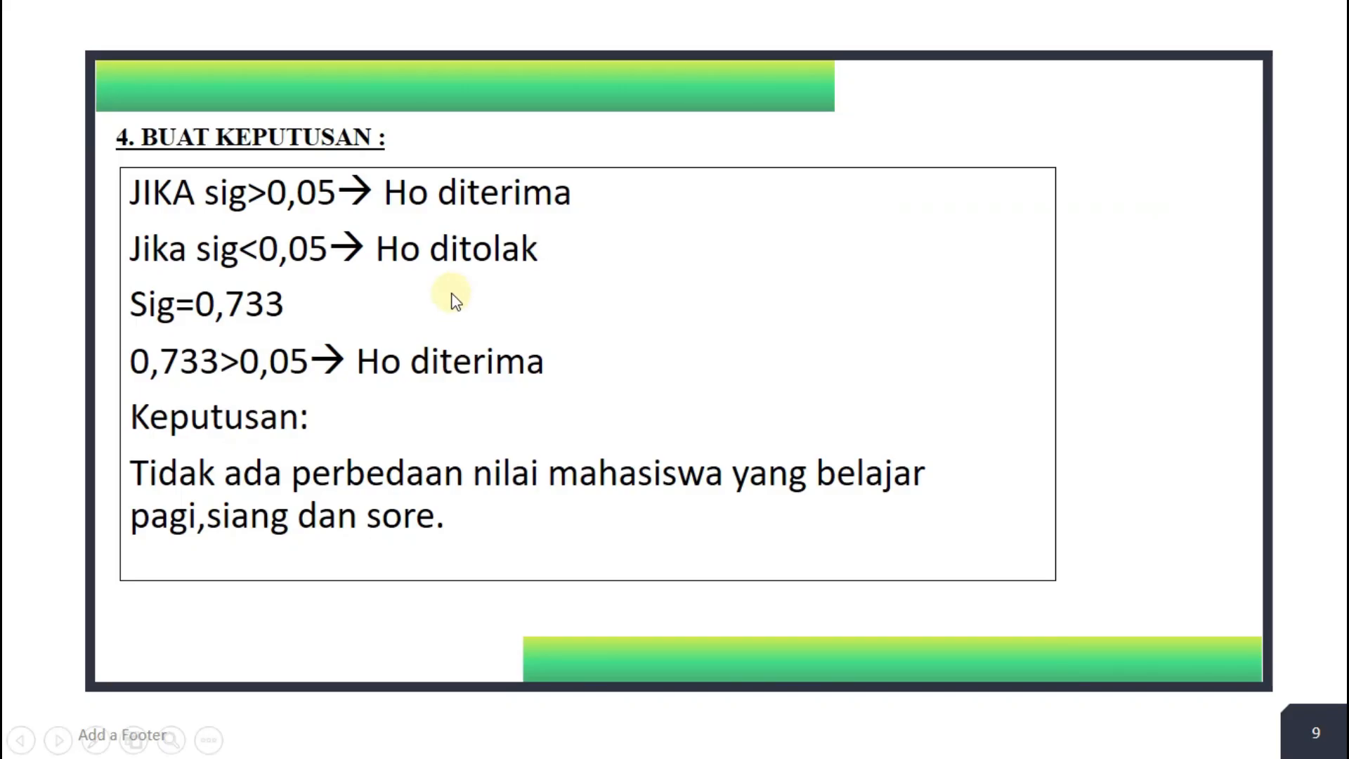
pyautogui.click(456, 300)
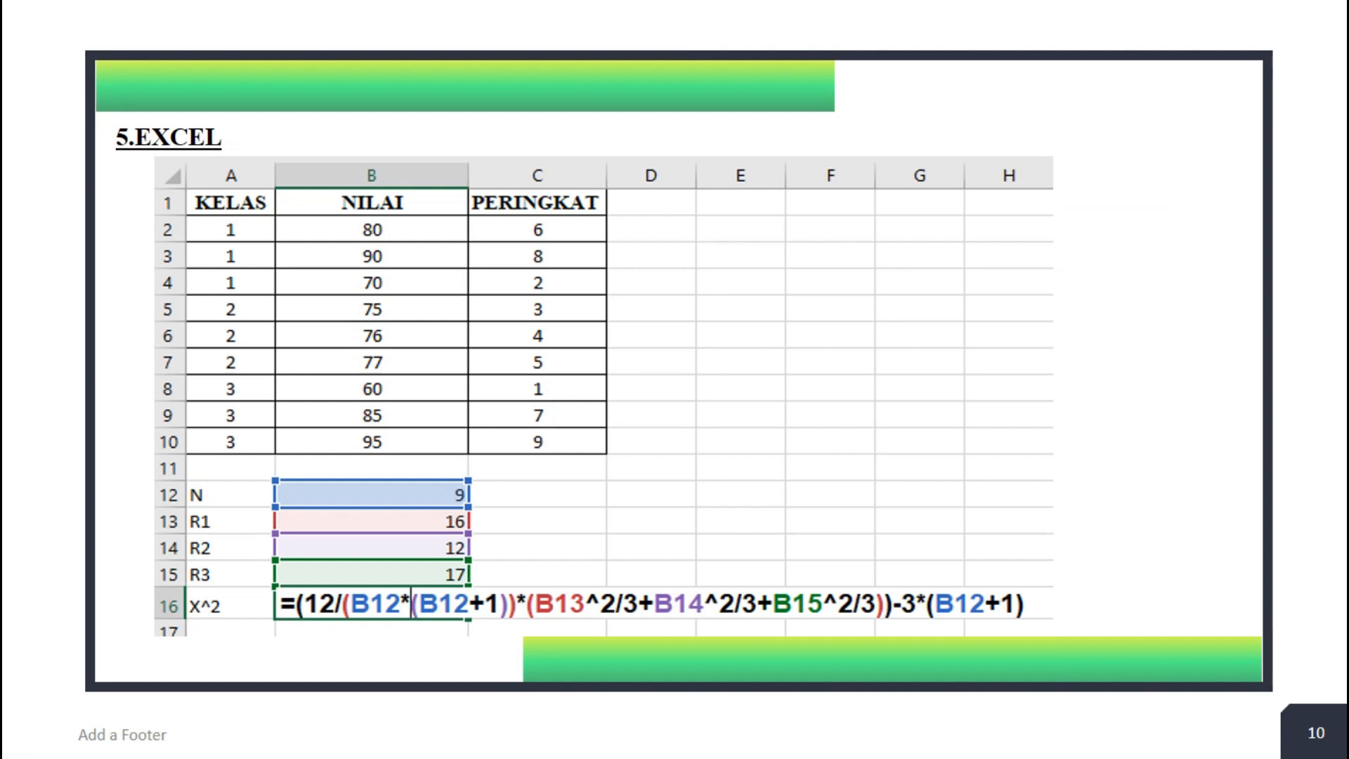
pyautogui.press('Right')
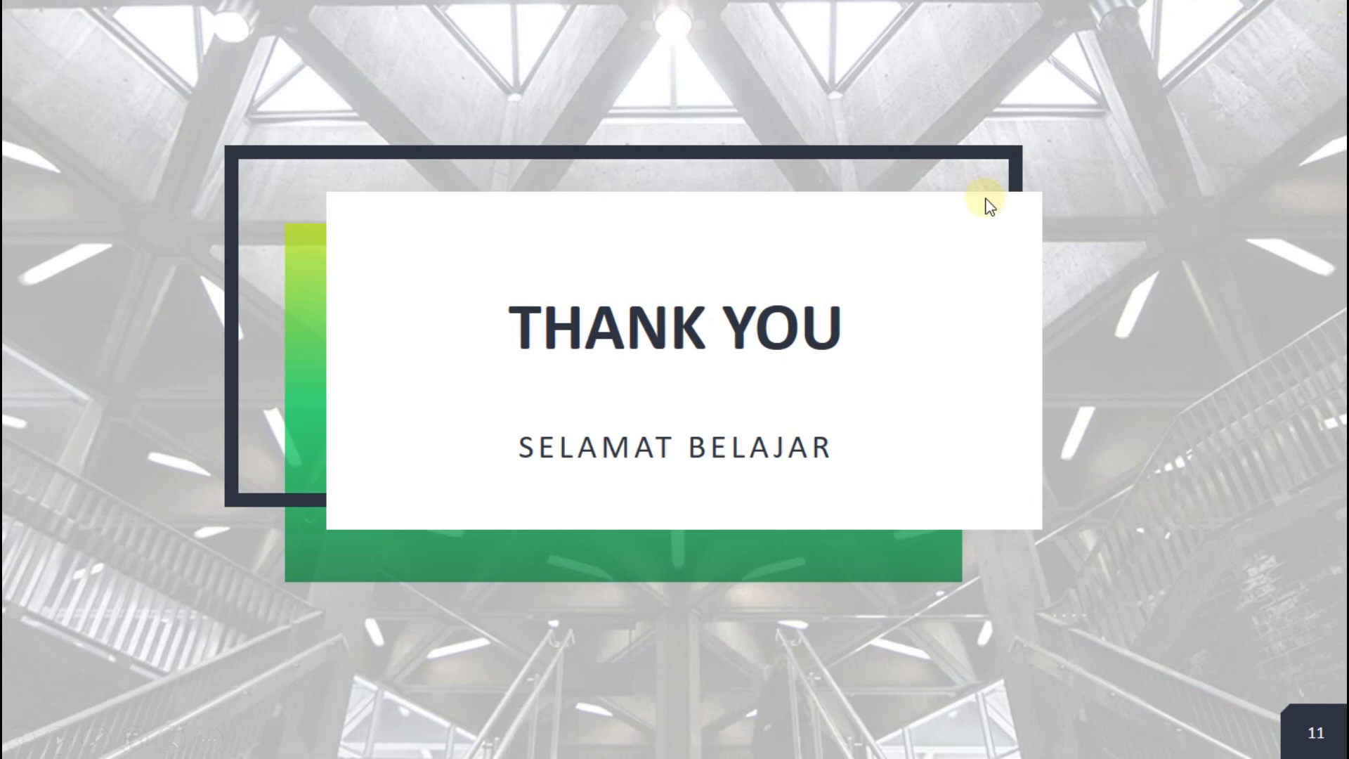